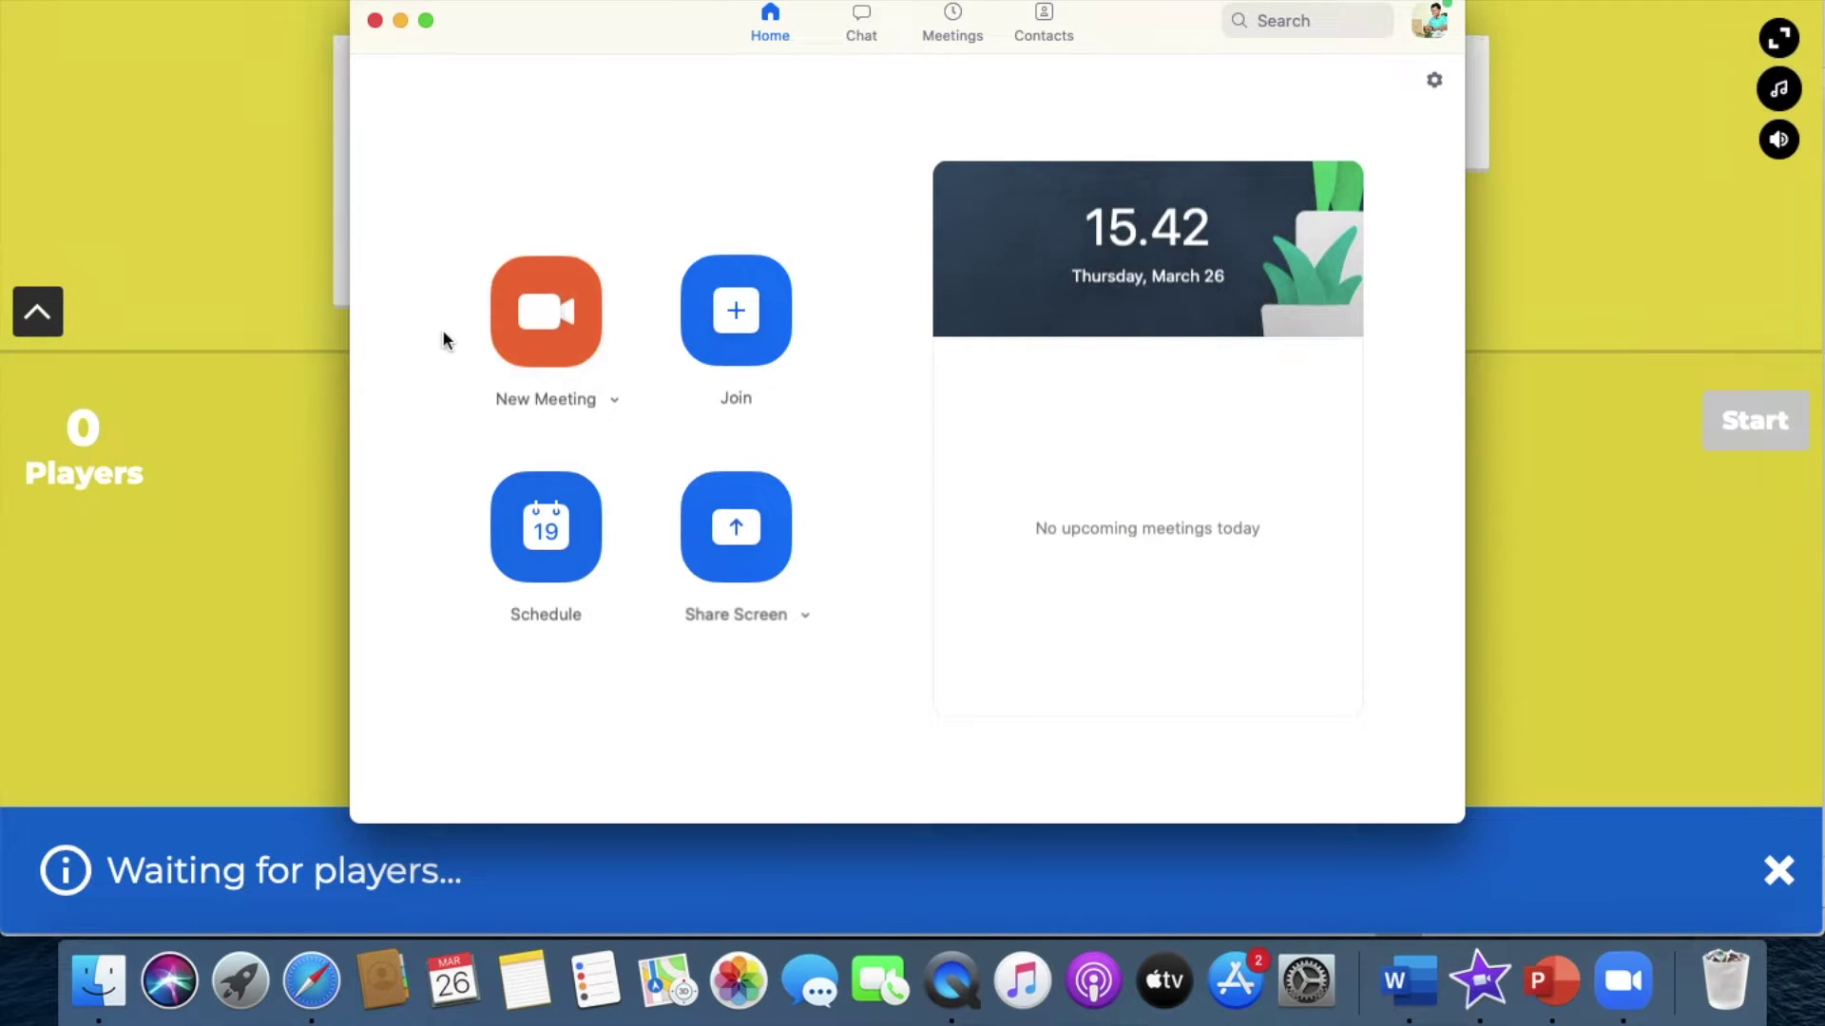
- Start a Zoom meeting with video off and mic muted, sharing the desktop
{"action": "left_click", "coordinate": [557, 279]}
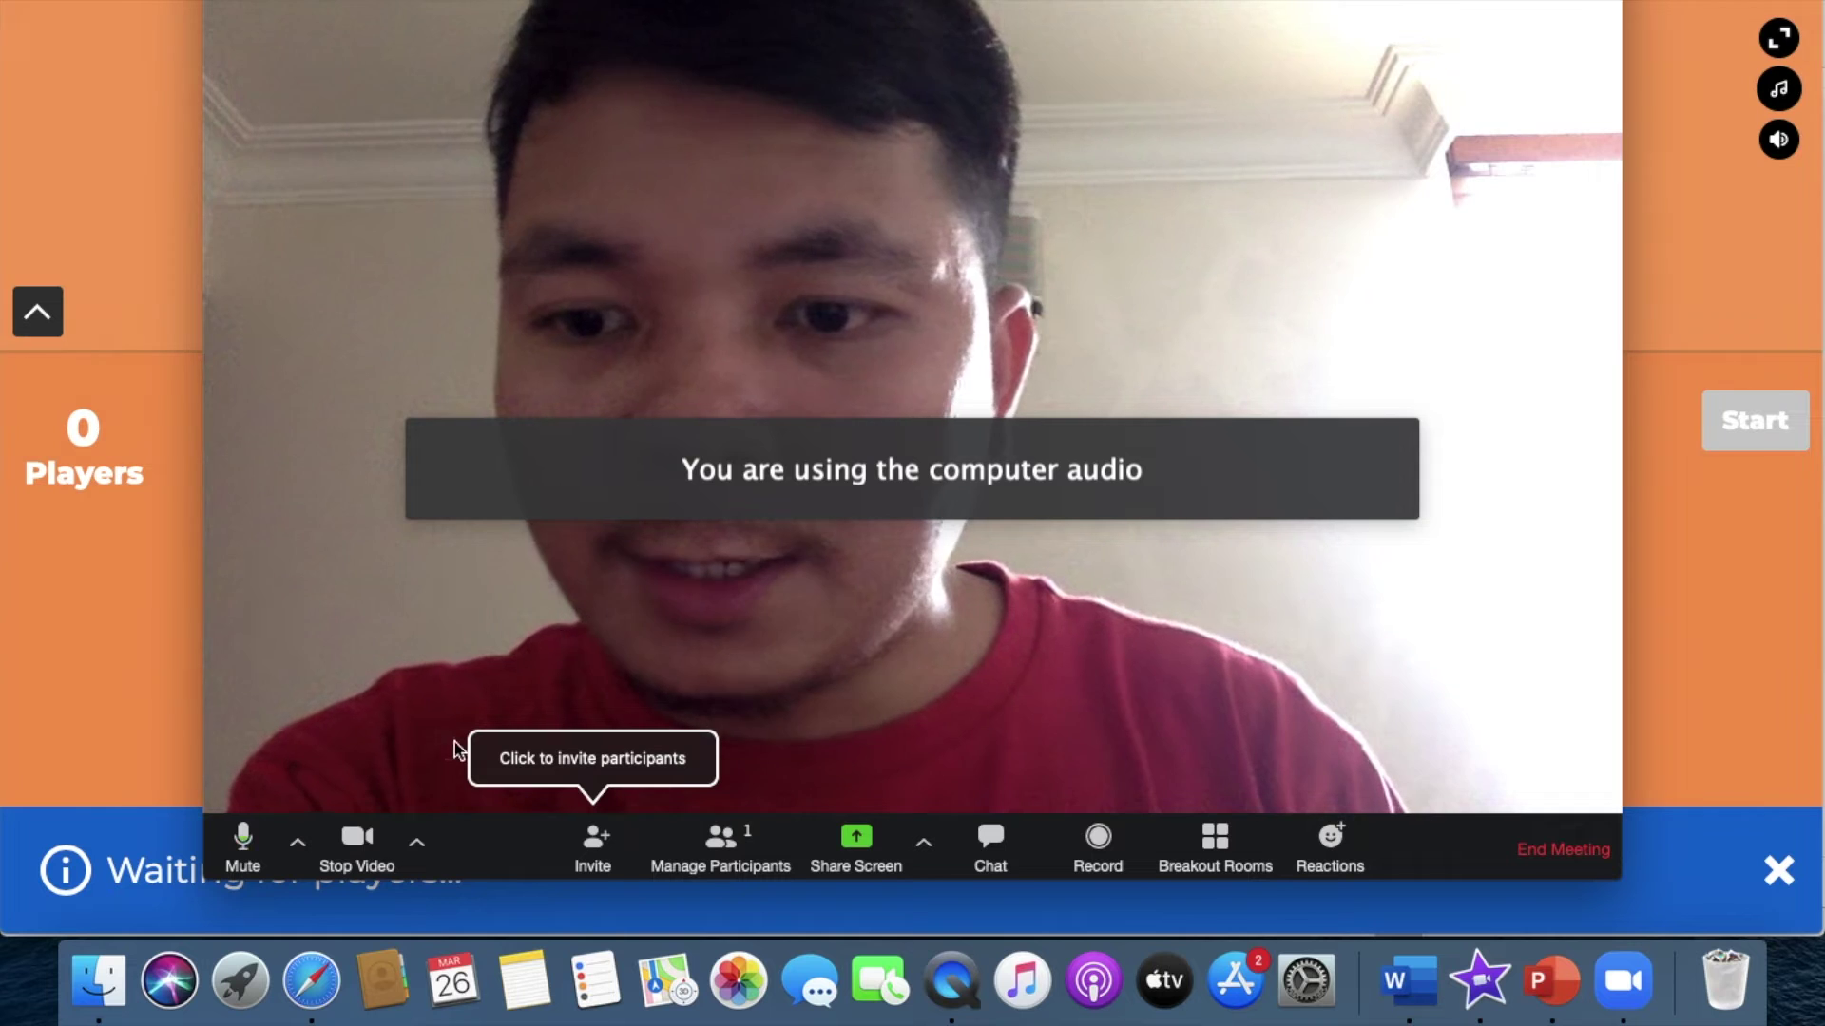
{"action": "left_click", "coordinate": [357, 842]}
{"action": "left_click", "coordinate": [243, 841]}
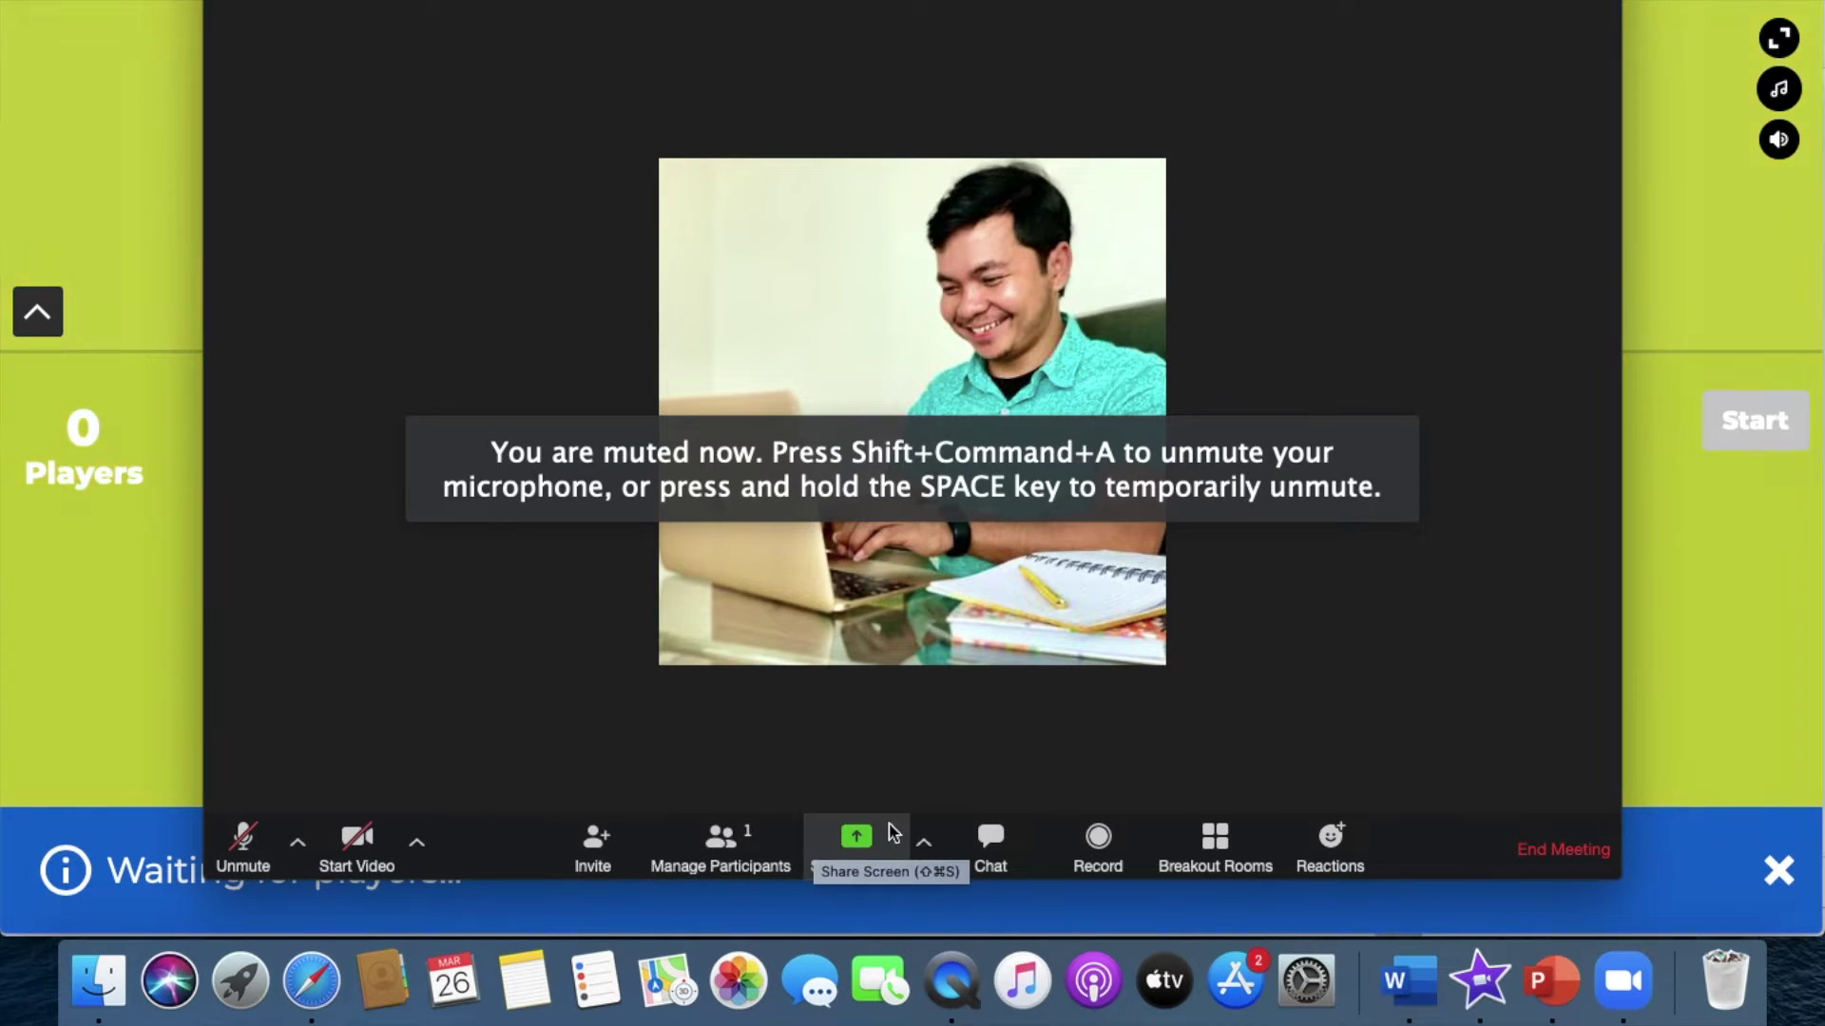
{"action": "left_click", "coordinate": [865, 846]}
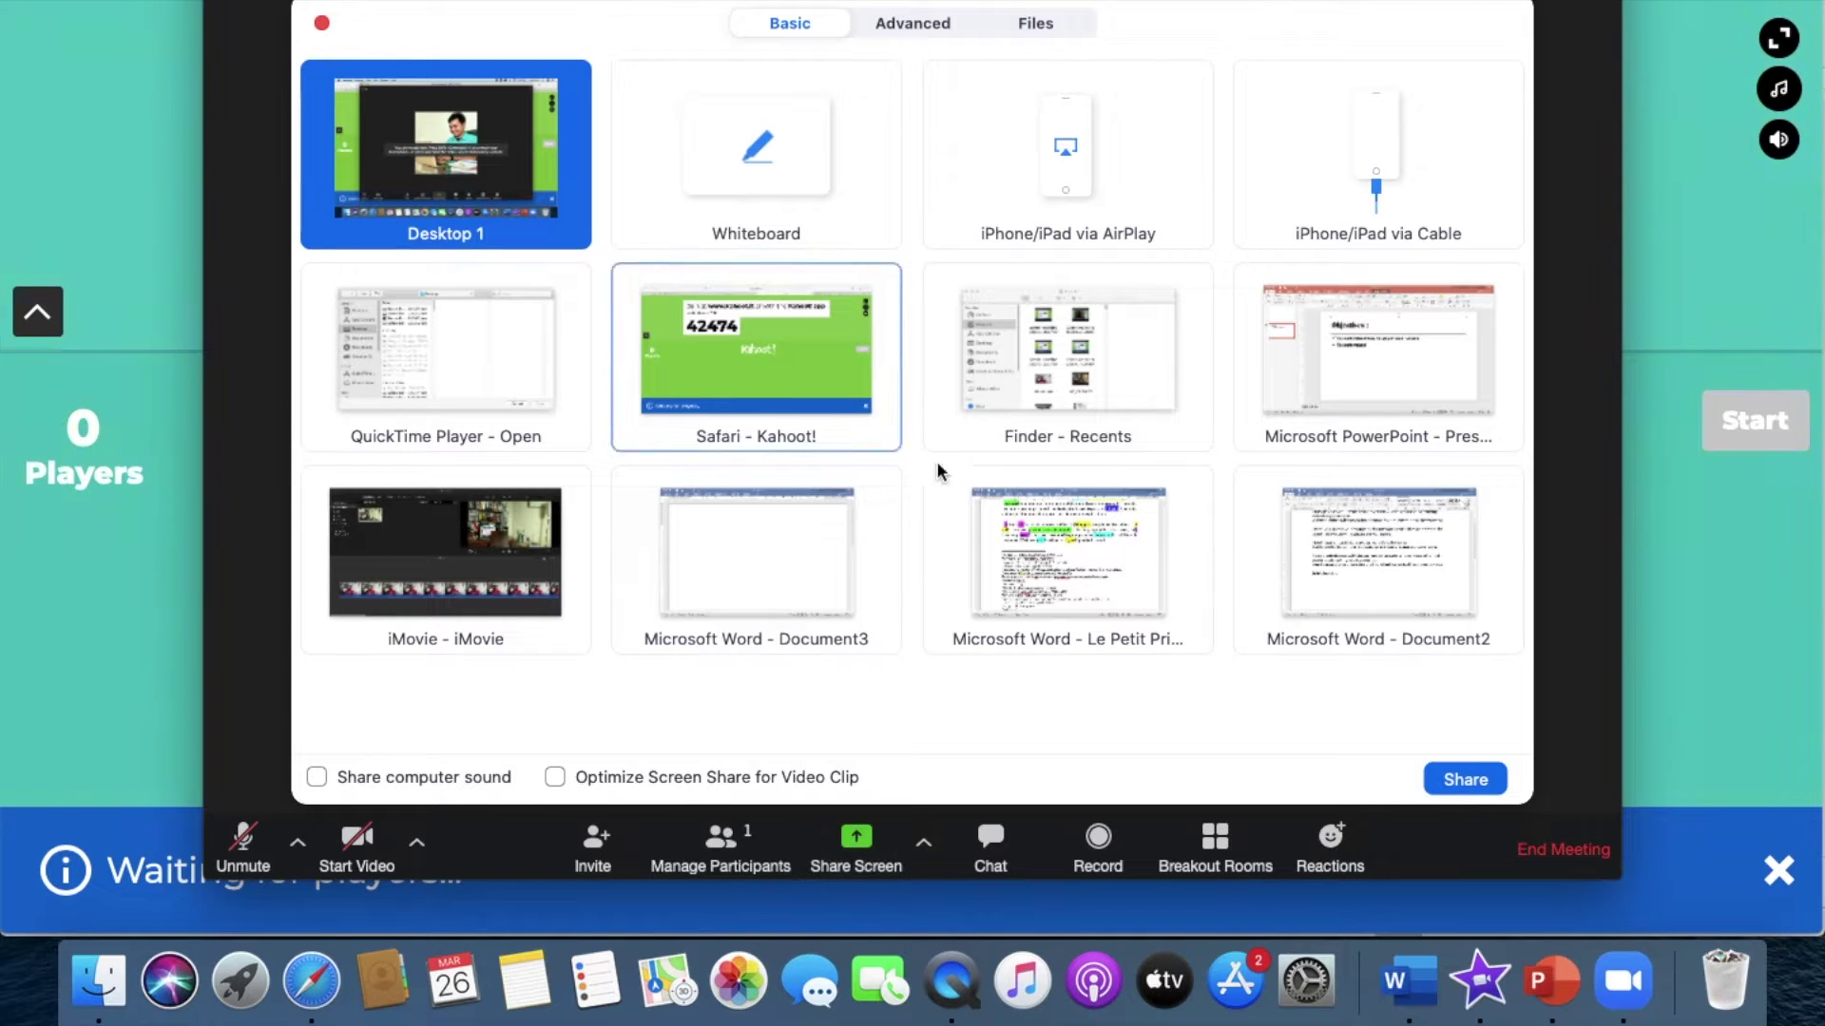
{"action": "left_click", "coordinate": [1465, 782]}
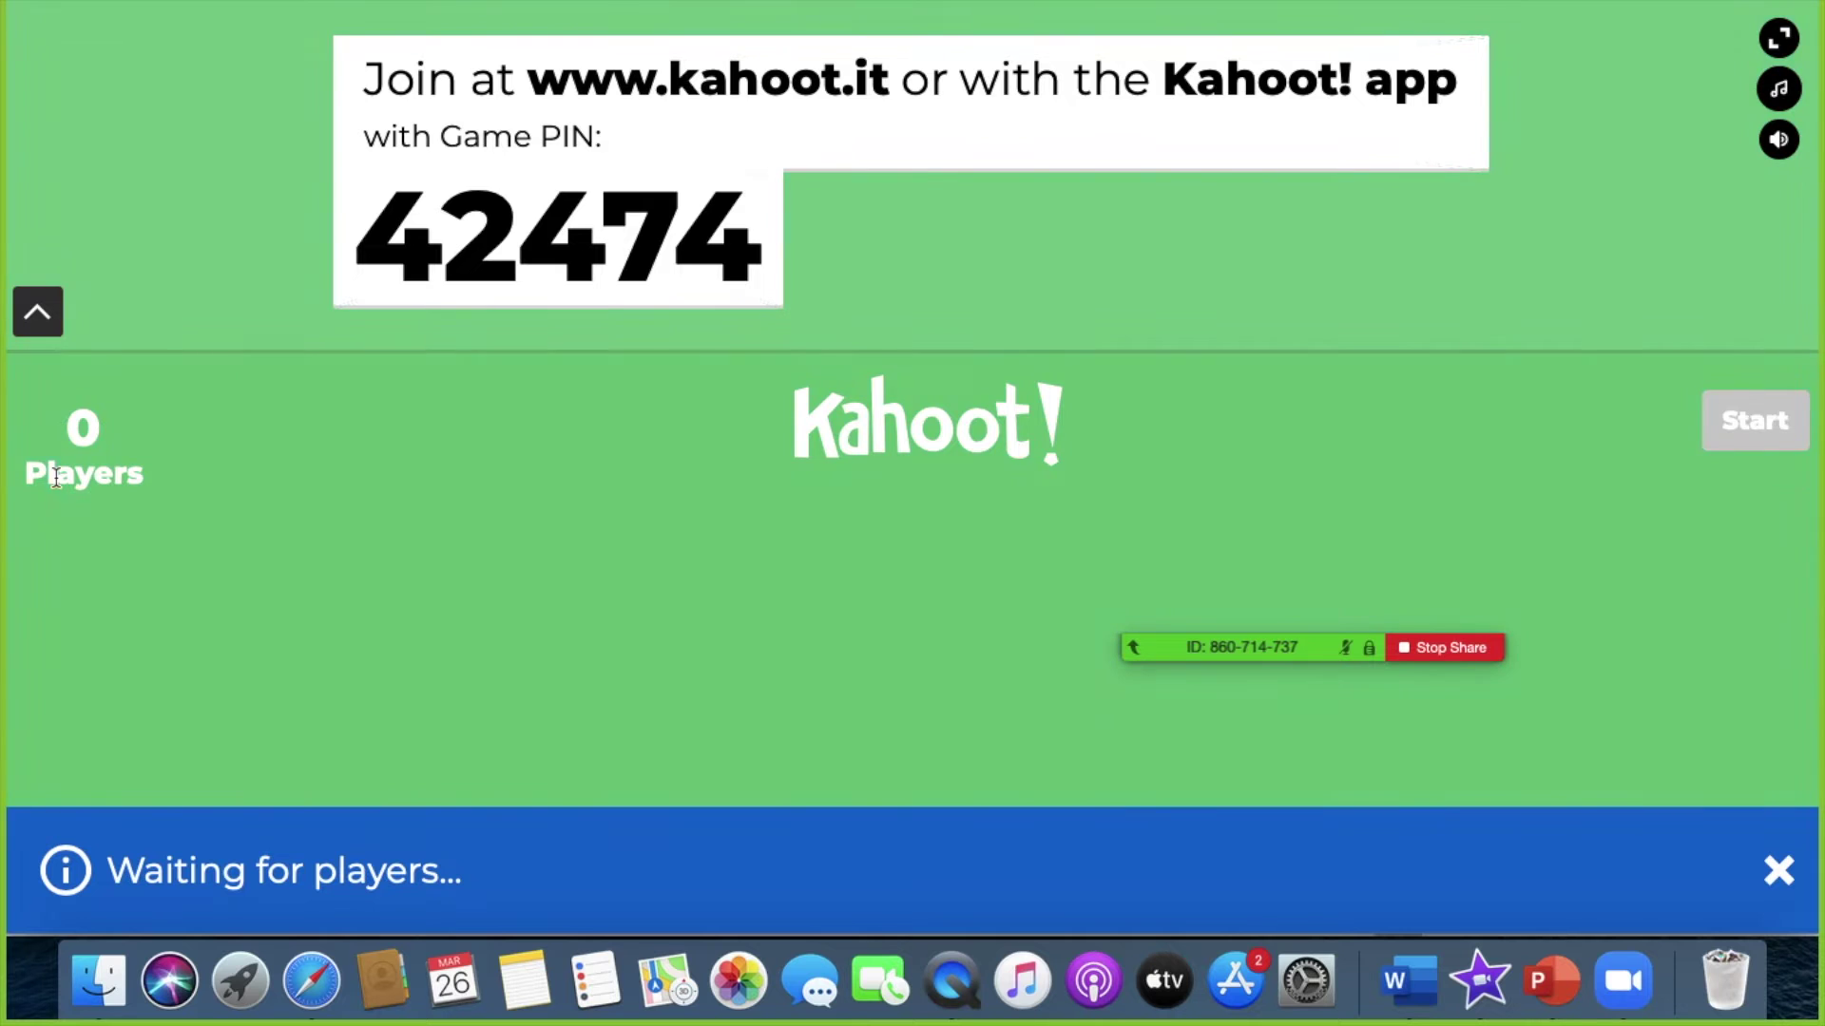
{"action": "left_click_drag", "start_coordinate": [537, 78], "coordinate": [900, 68]}
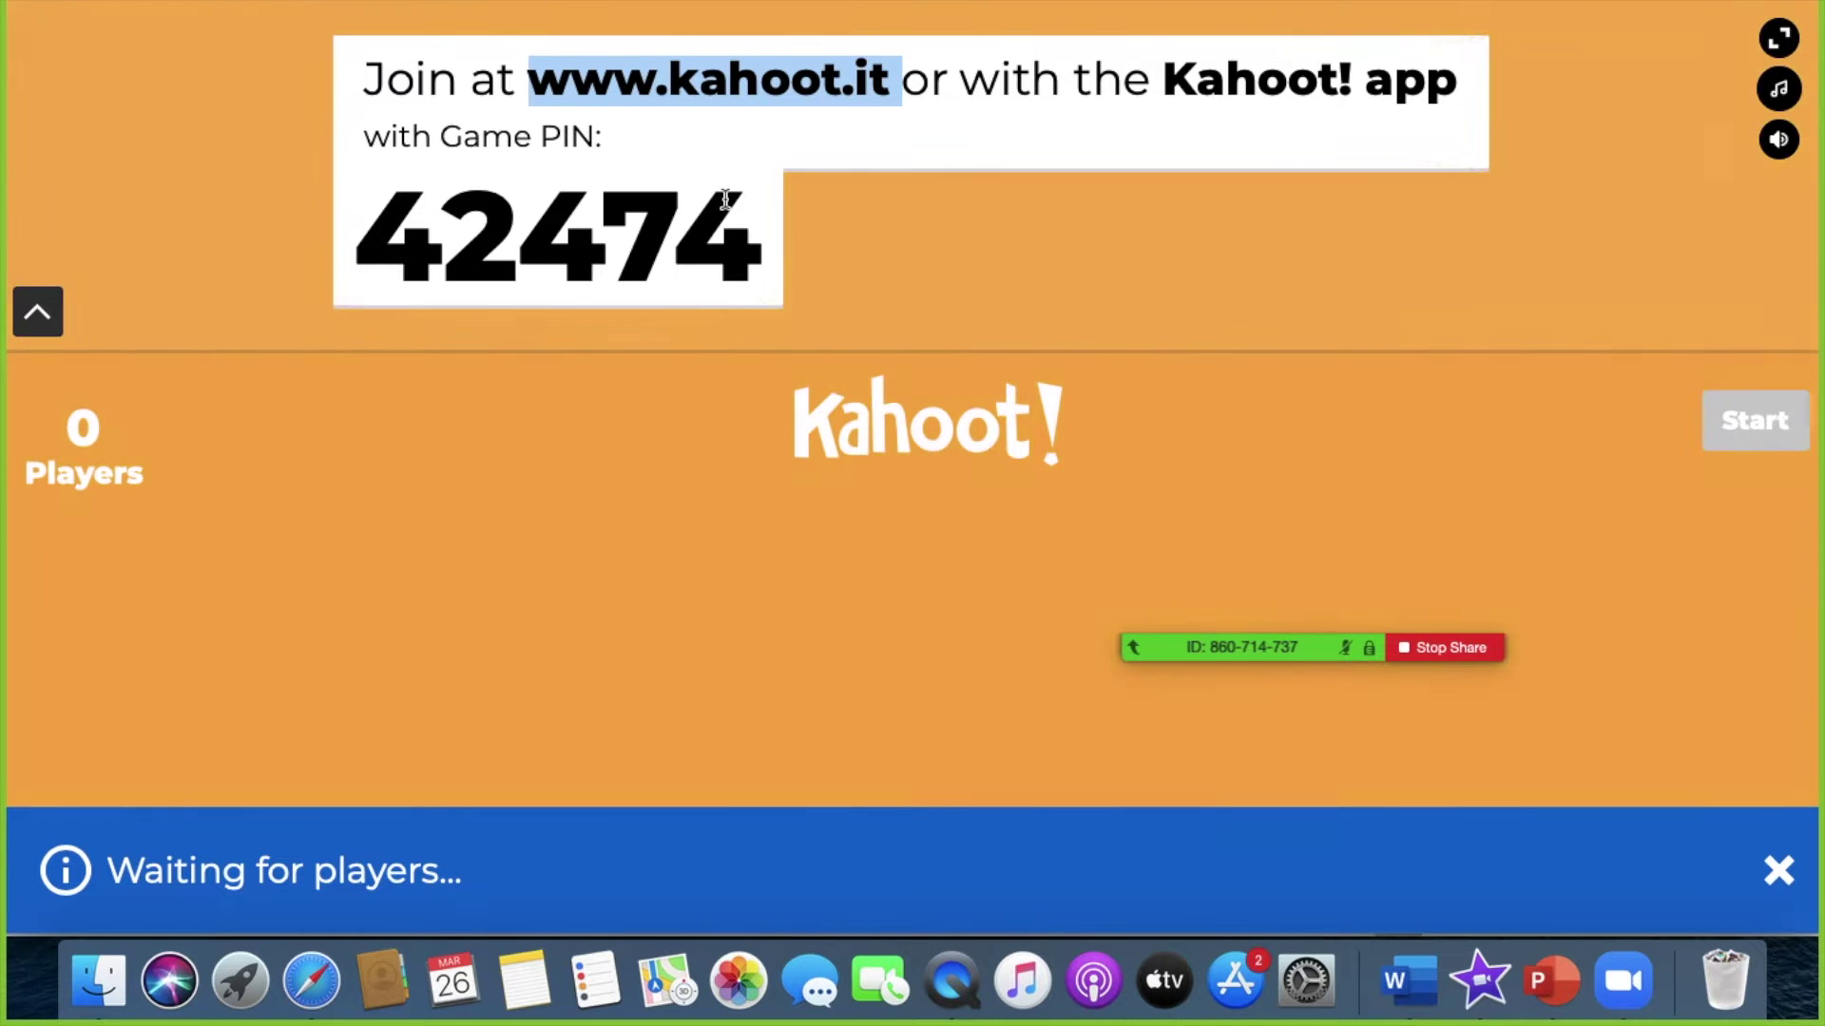
{"action": "left_click_drag", "start_coordinate": [765, 224], "coordinate": [184, 226]}
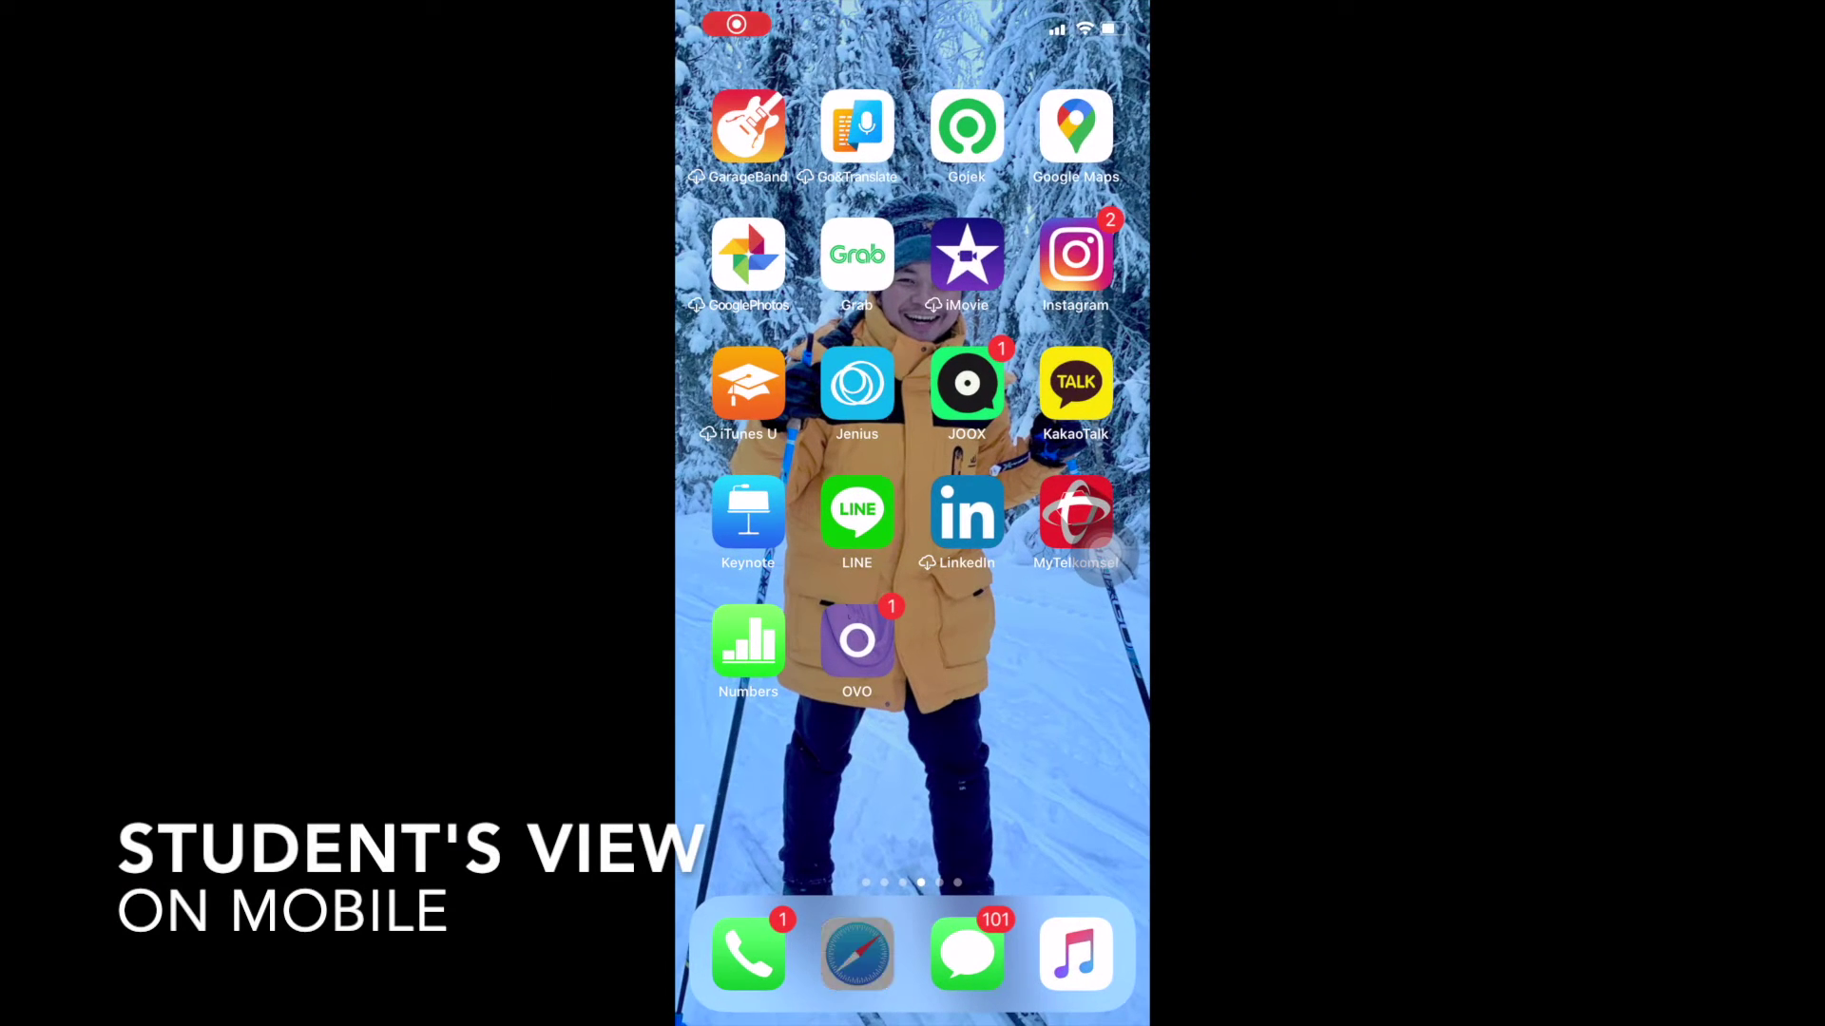
{"action": "left_click", "coordinate": [856, 953]}
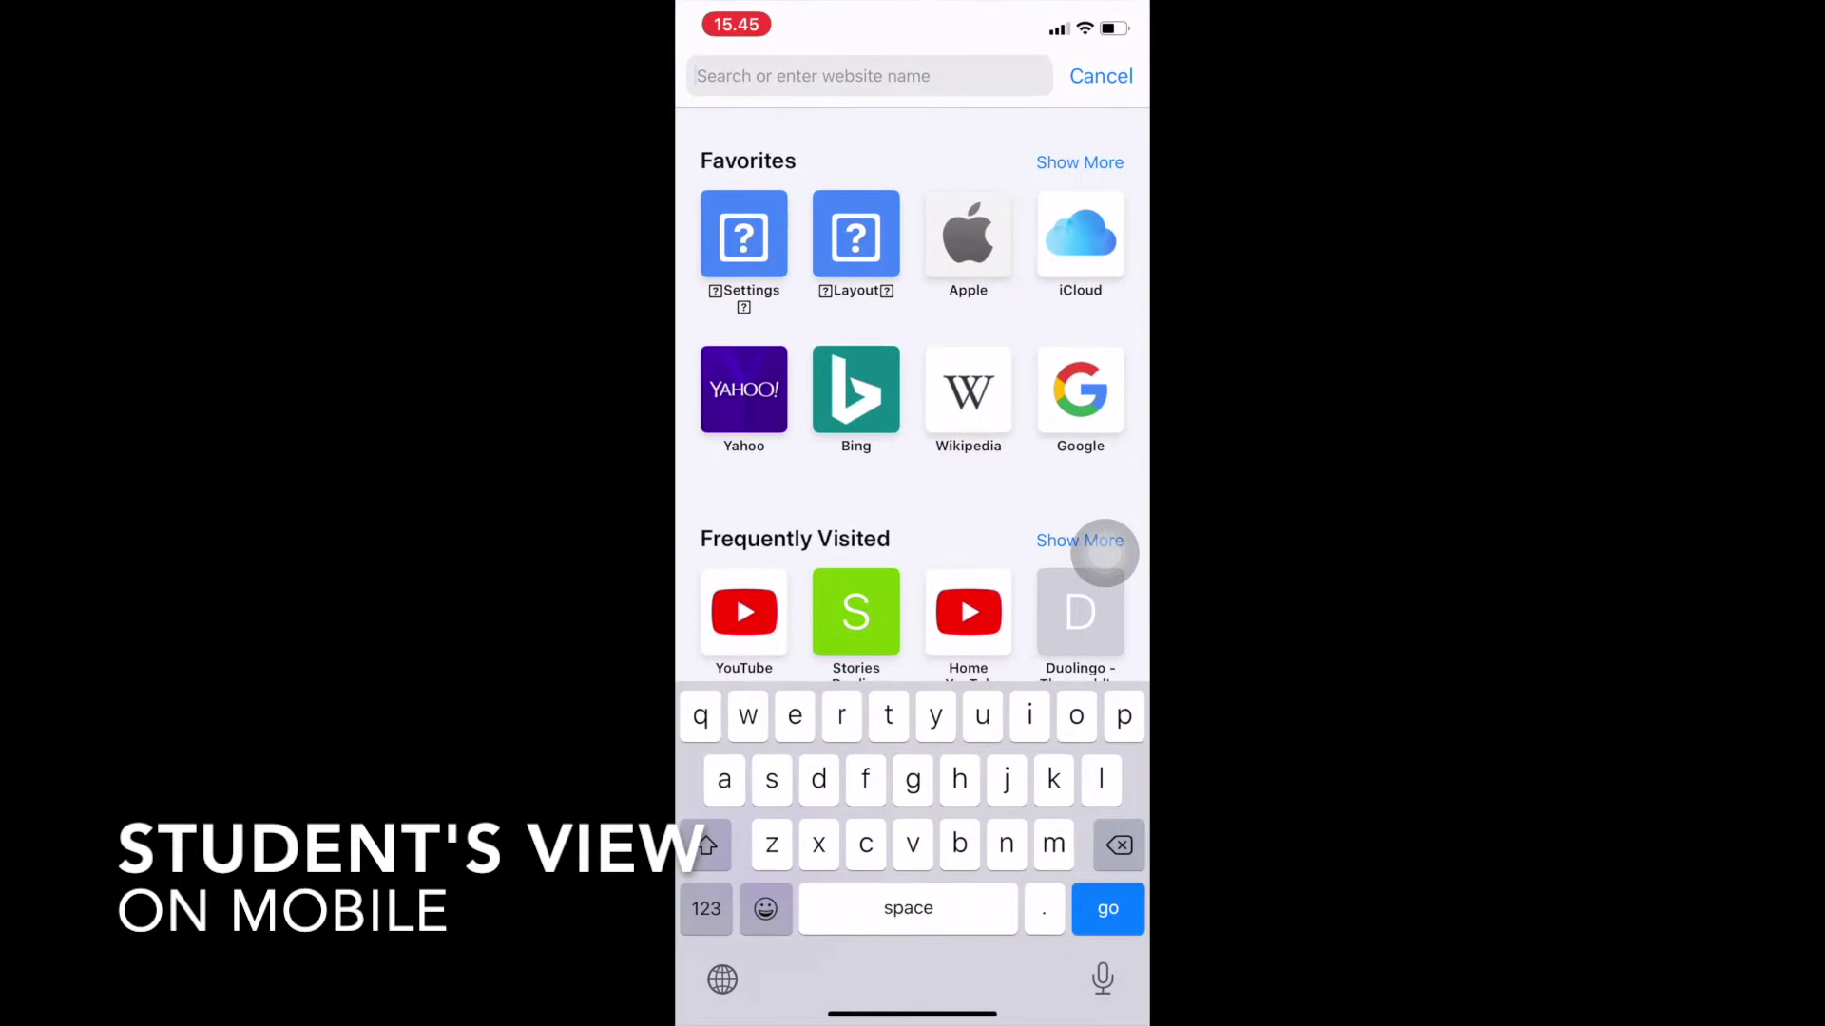
{"action": "type", "text": "kahoot.it"}
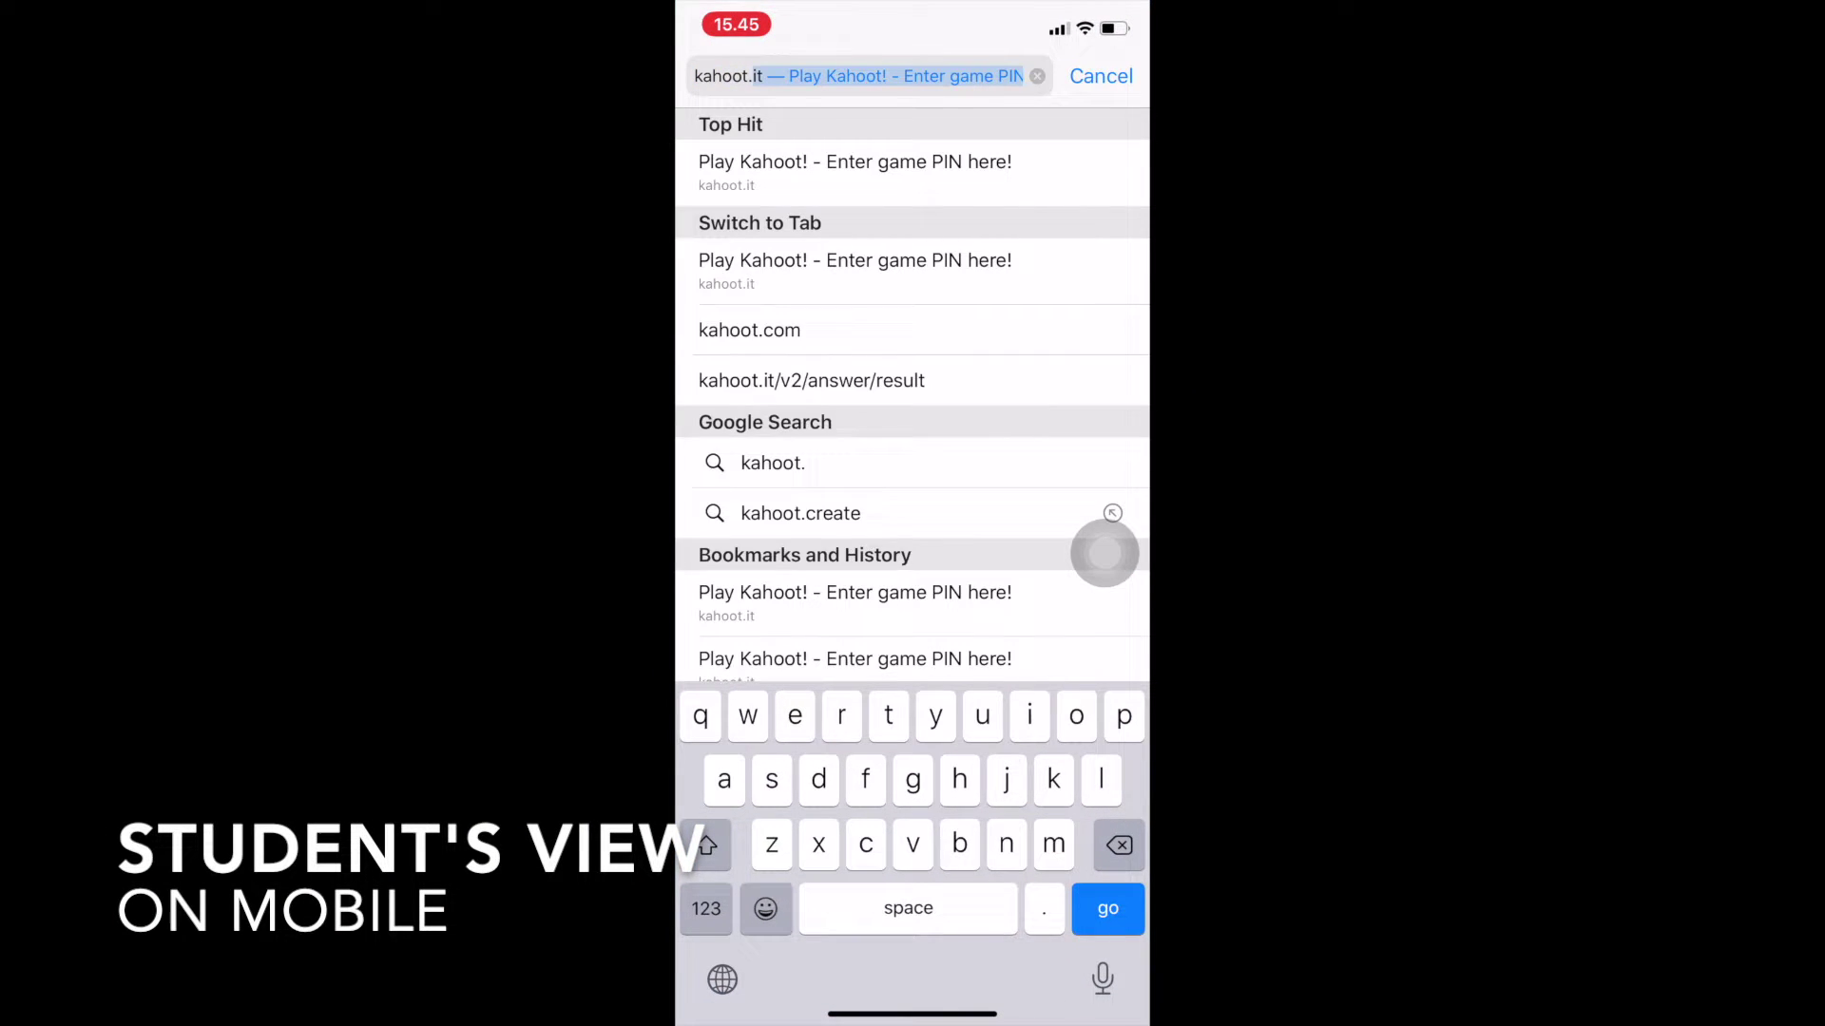
{"action": "key", "text": "Return"}
- Join the game on the phone with PIN 42474 and a player nickname
{"action": "left_click", "coordinate": [912, 418]}
{"action": "type", "text": "42474"}
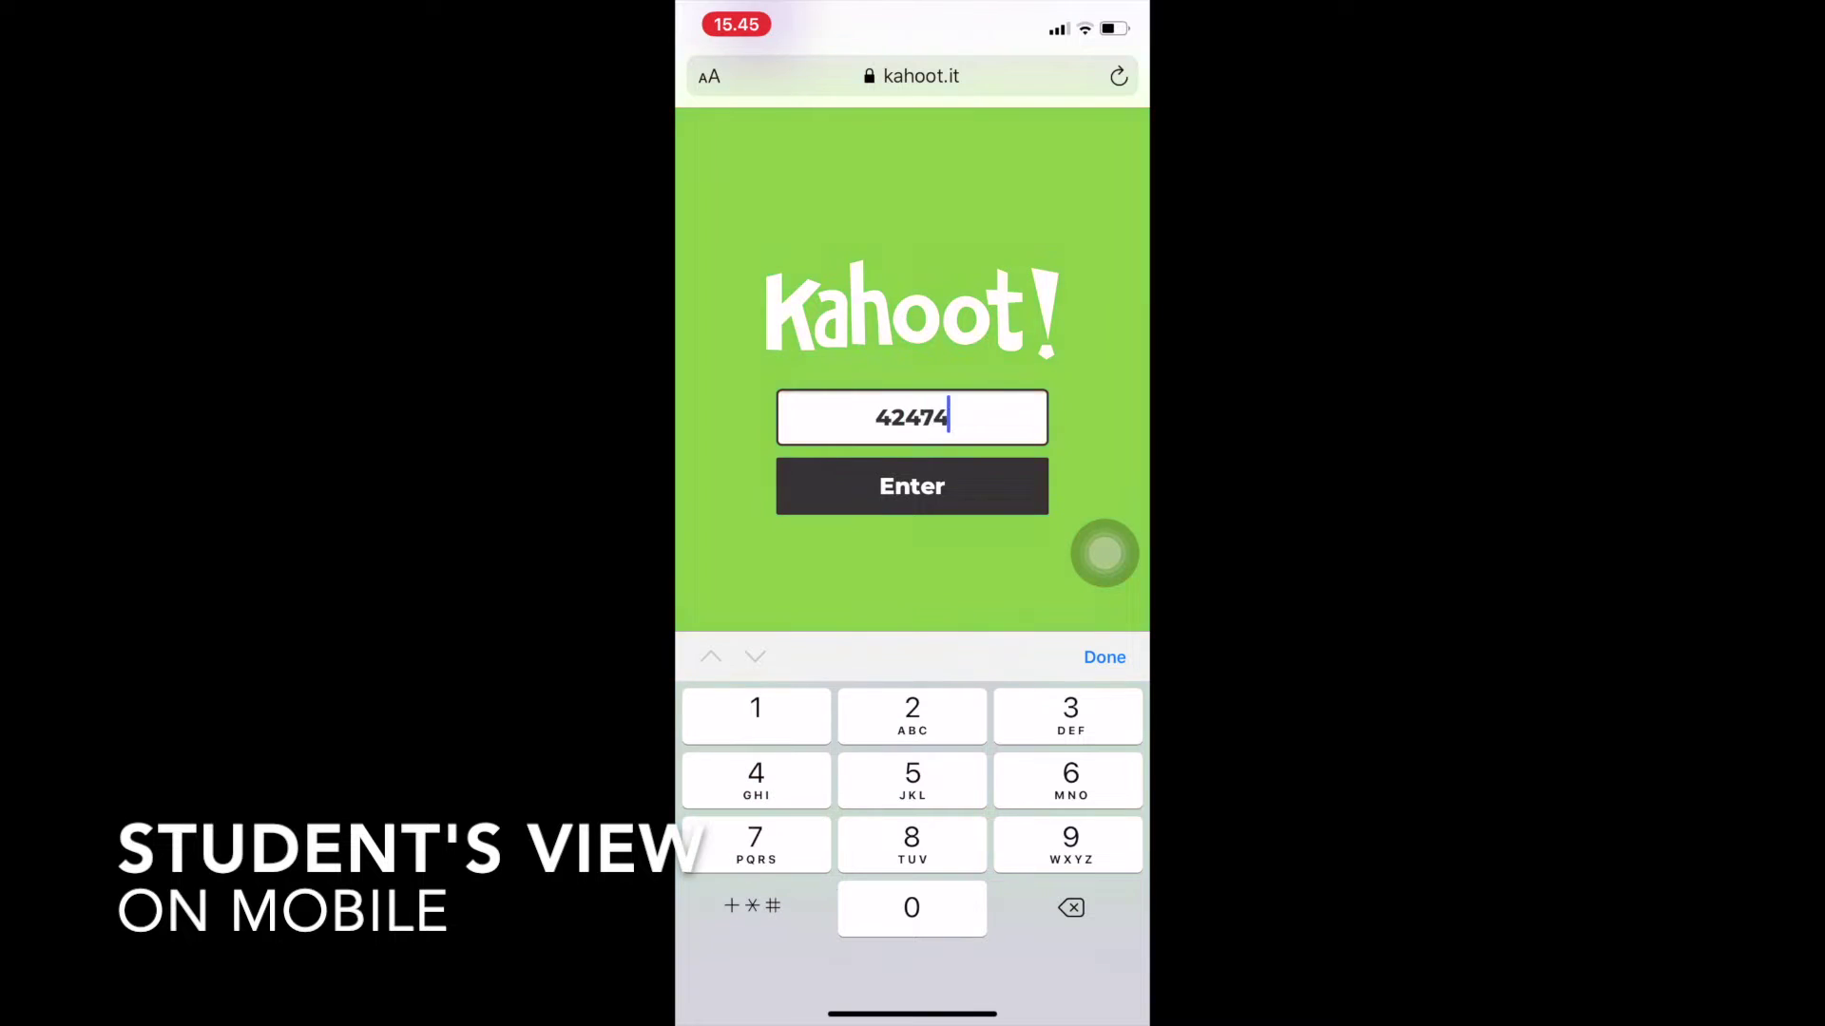
{"action": "left_click", "coordinate": [912, 486]}
{"action": "left_click", "coordinate": [912, 465]}
{"action": "type", "text": "Peter"}
{"action": "key", "text": "Return"}
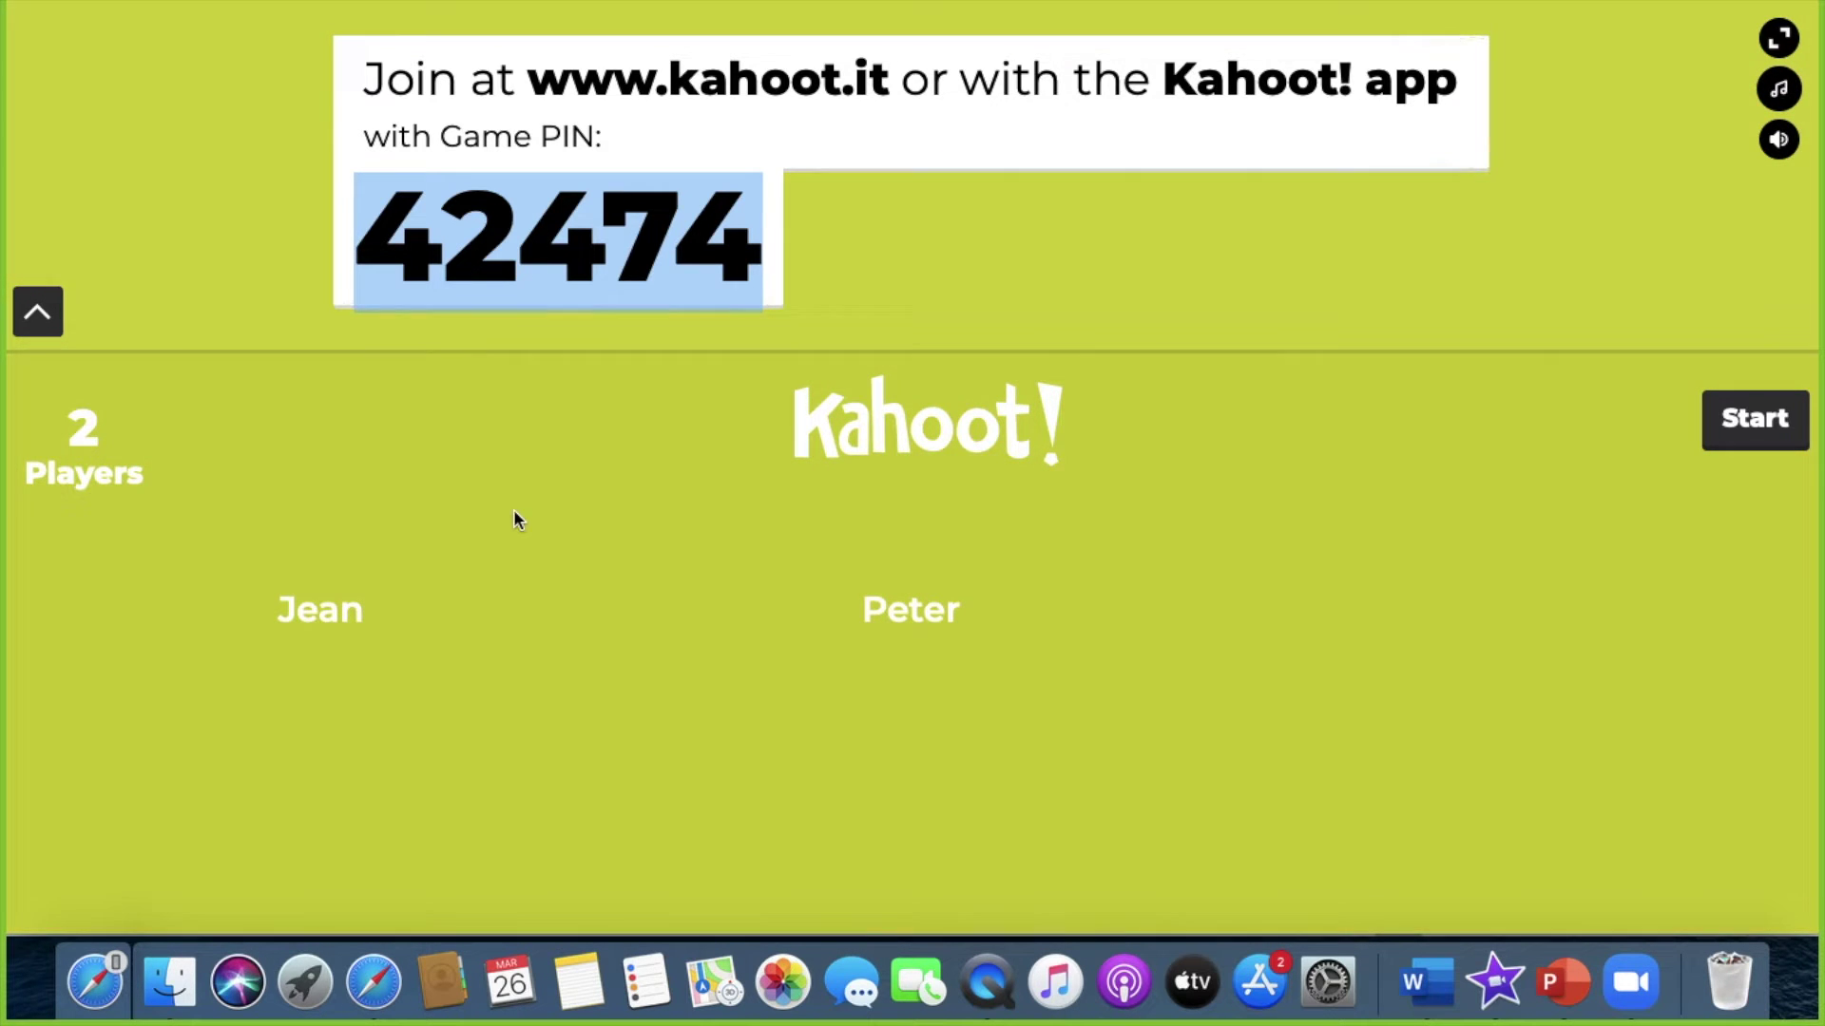
- Start the game and answer question 1, 'Angela _____ in Argentina.', on the phone
{"action": "left_click", "coordinate": [1761, 421]}
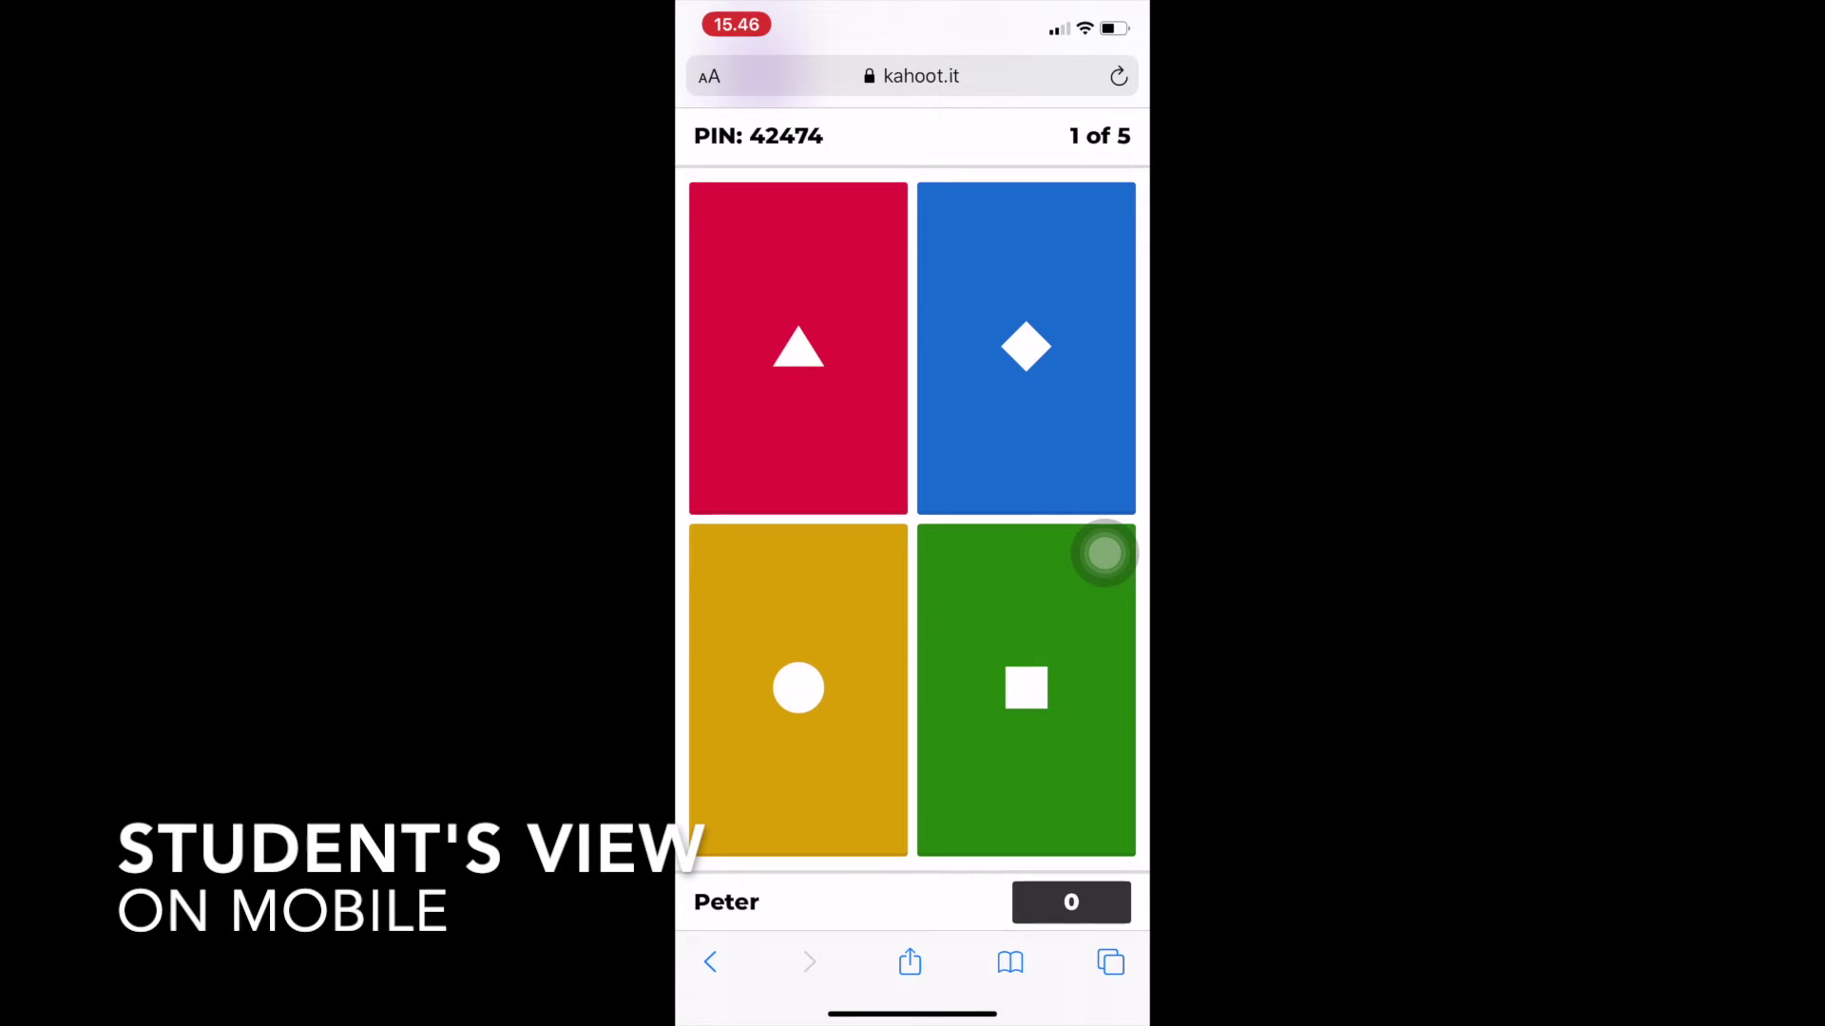
{"action": "left_click", "coordinate": [1104, 553]}
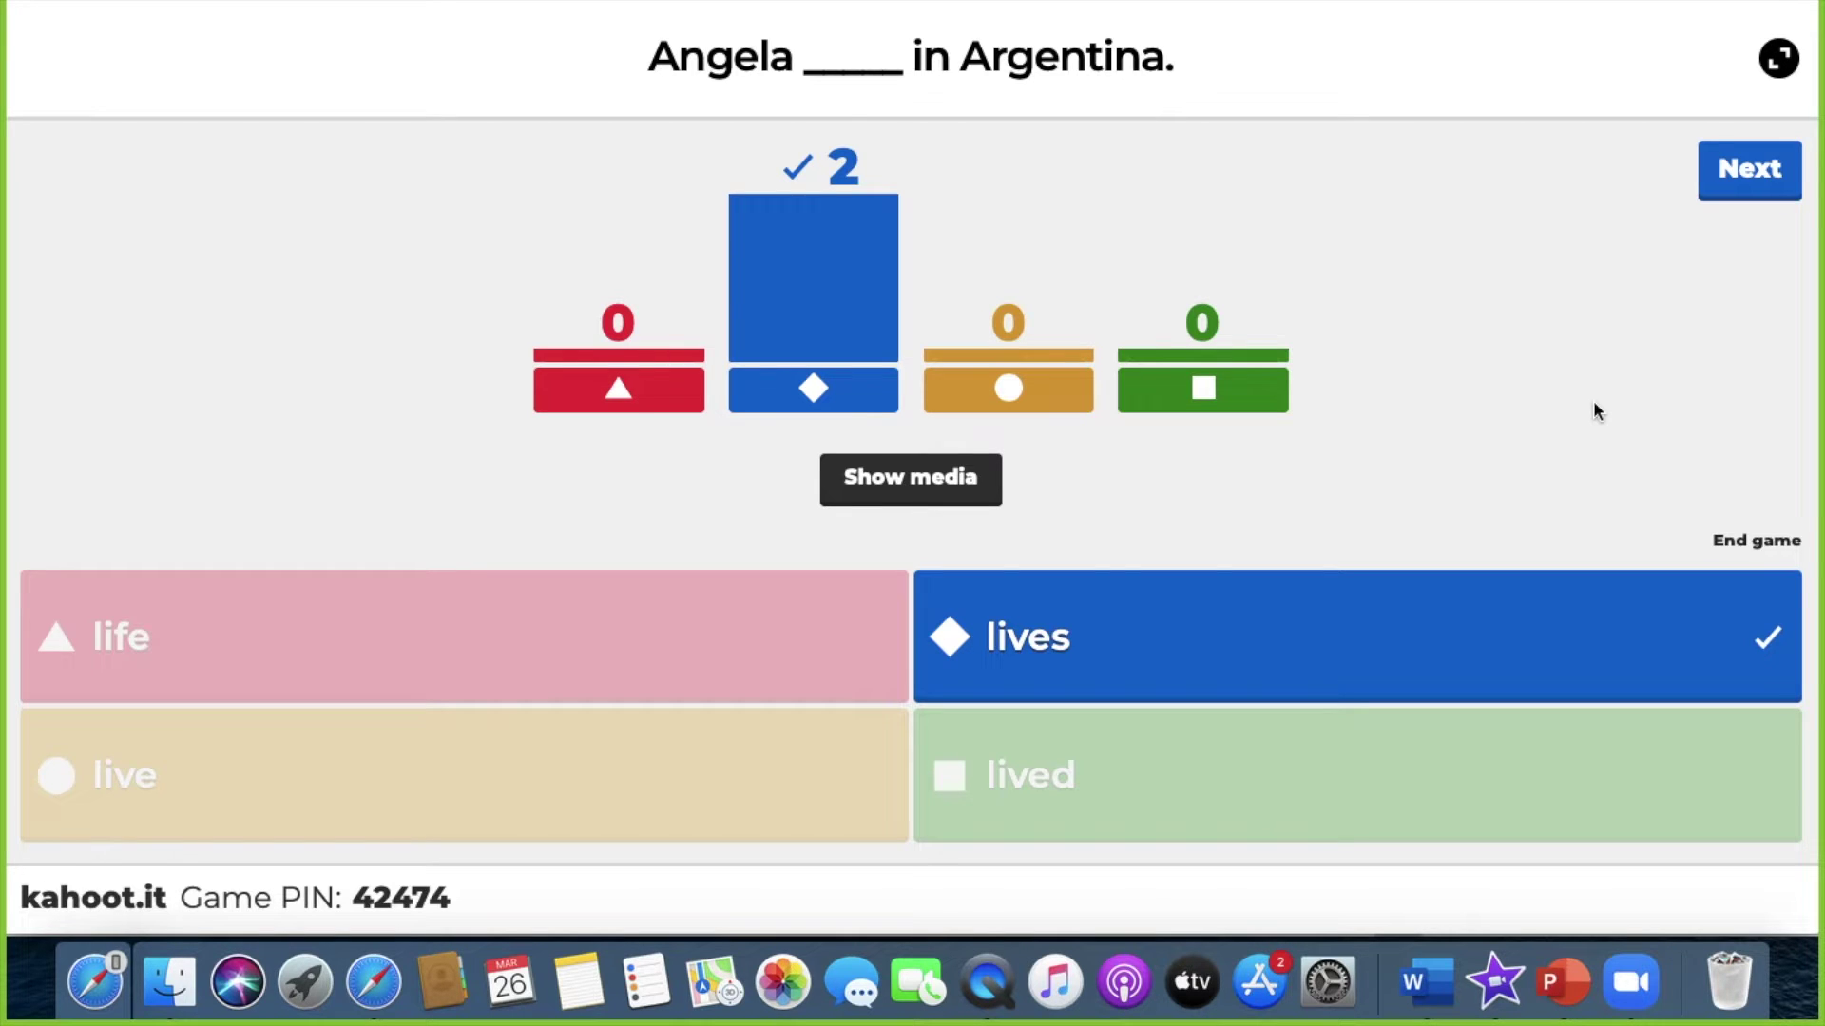
- Play through the remaining results and scoreboards, answering on the phone, to the final podium
{"action": "left_click", "coordinate": [1746, 179]}
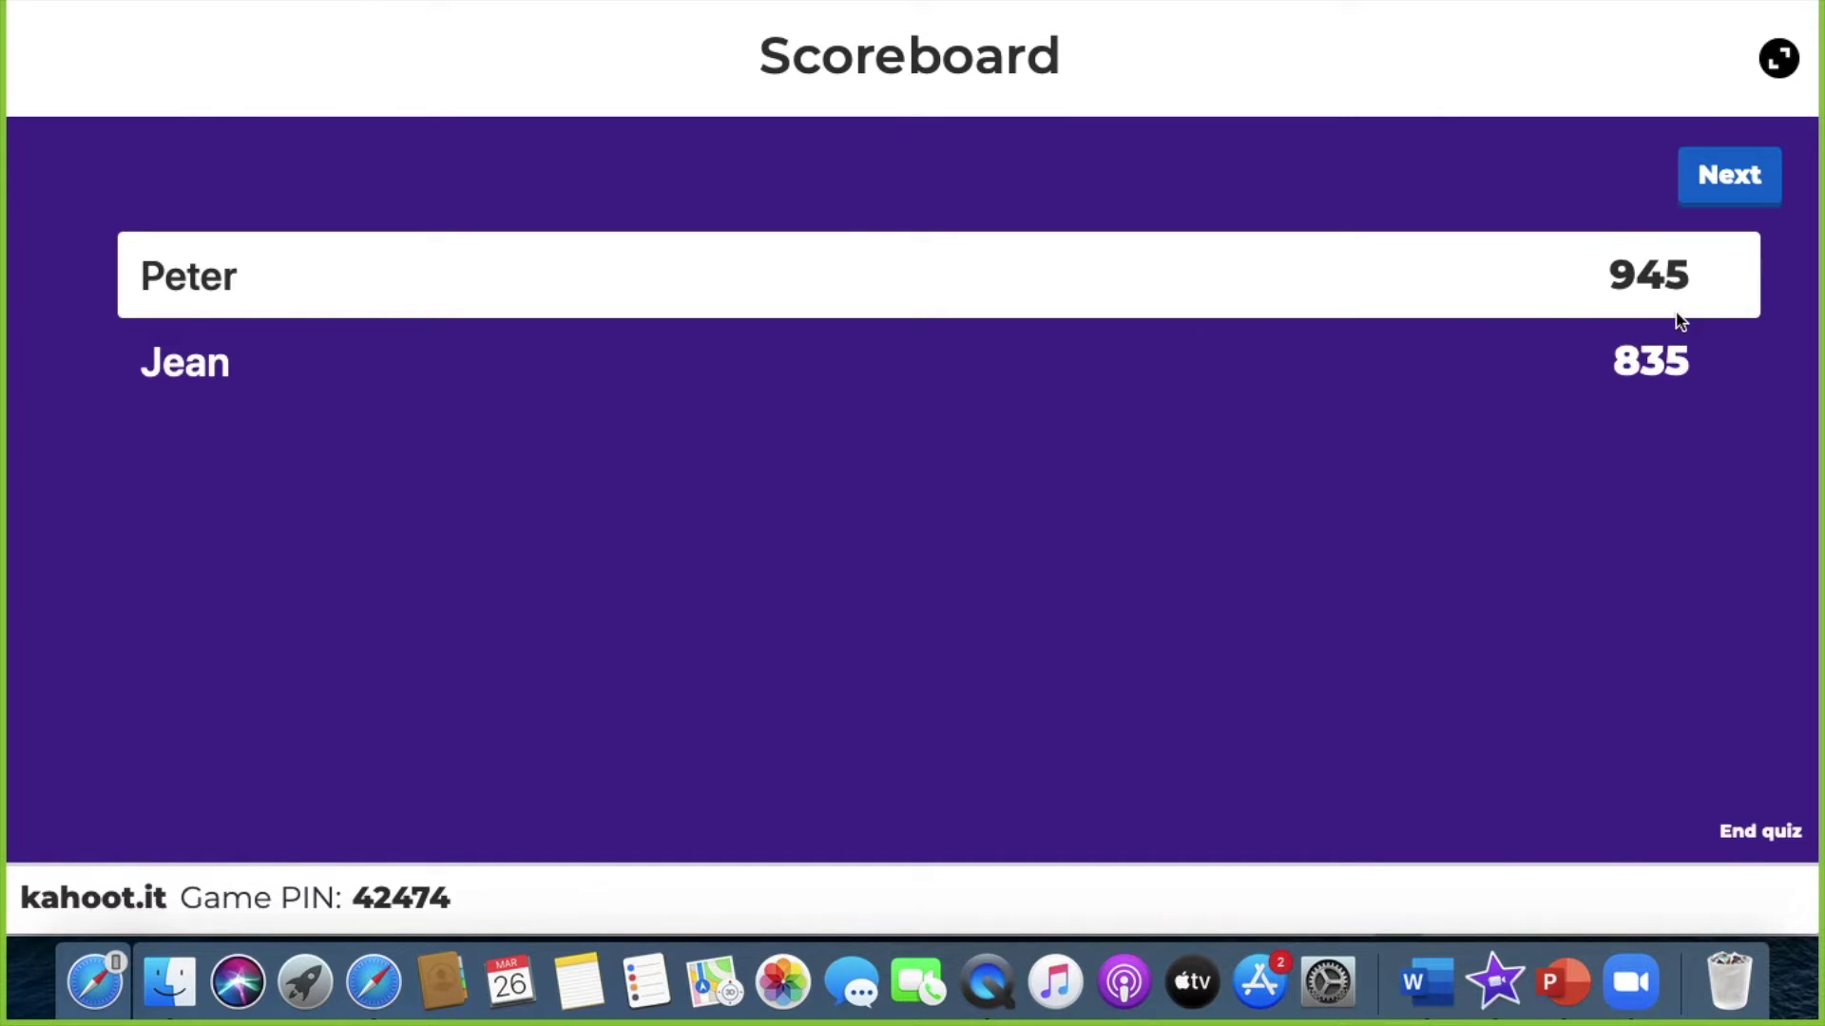
{"action": "left_click", "coordinate": [1722, 174]}
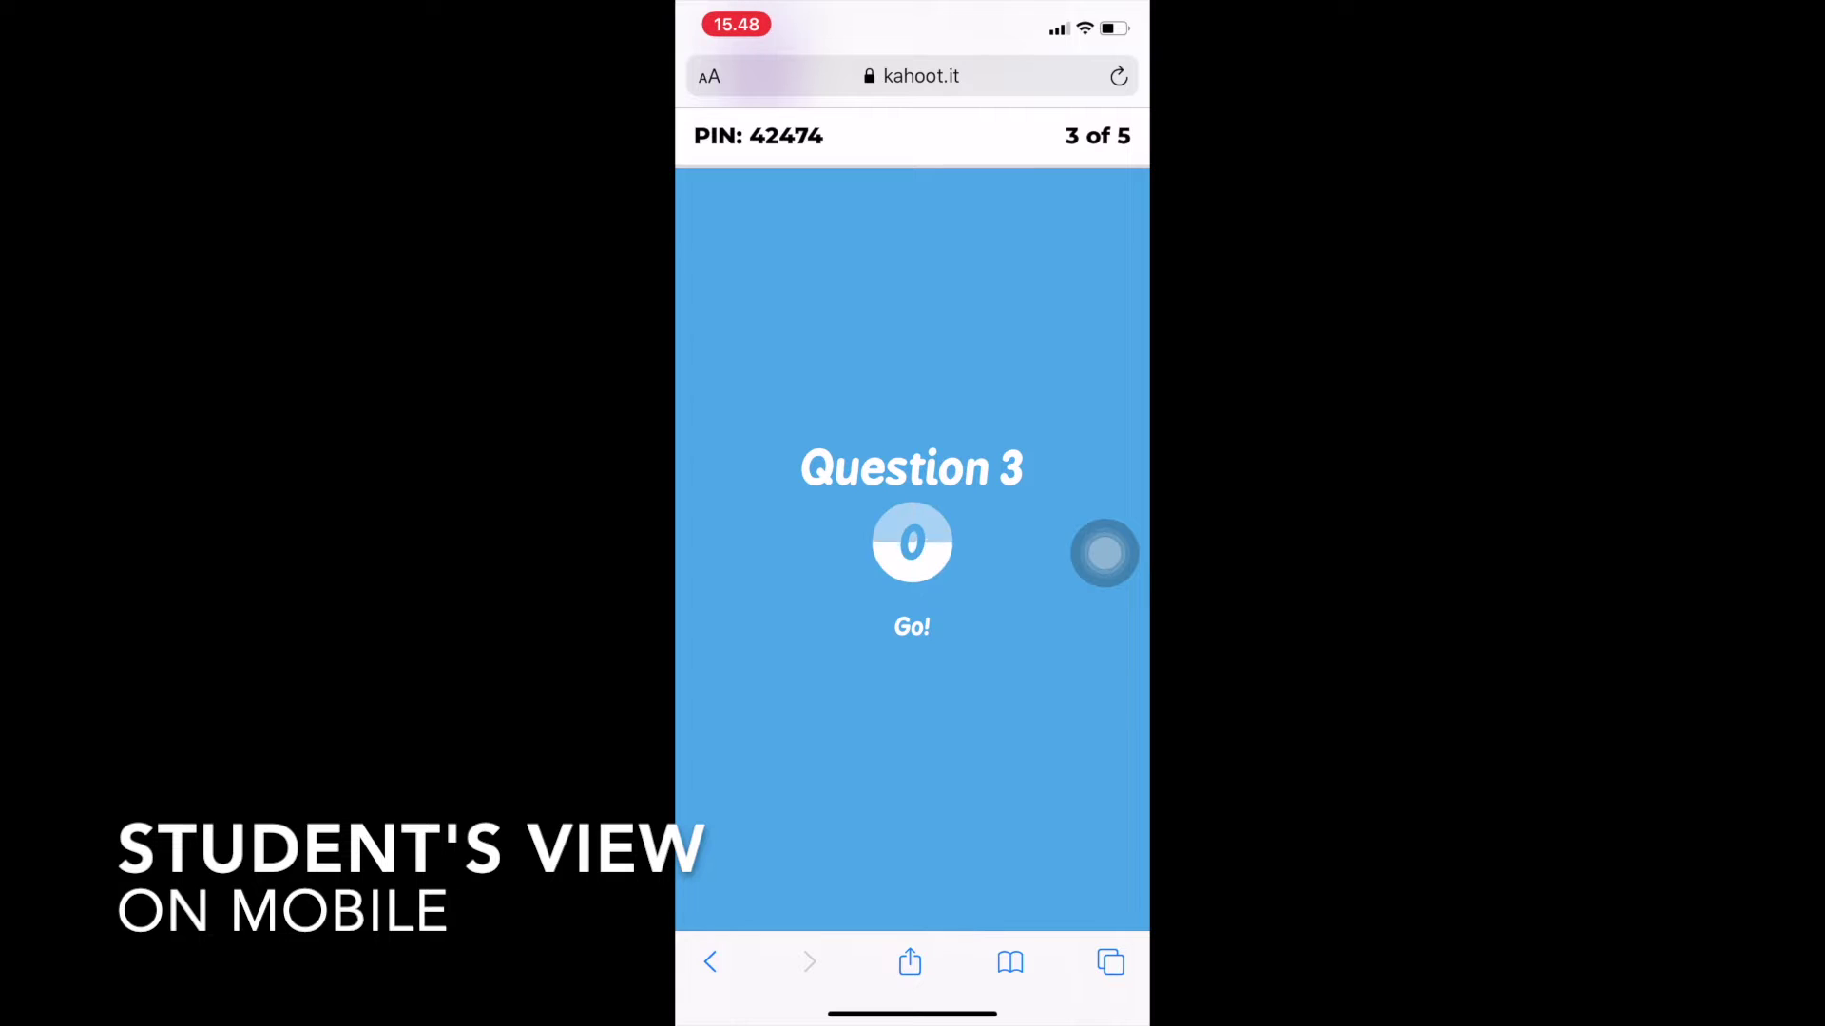
{"action": "left_click", "coordinate": [1105, 553]}
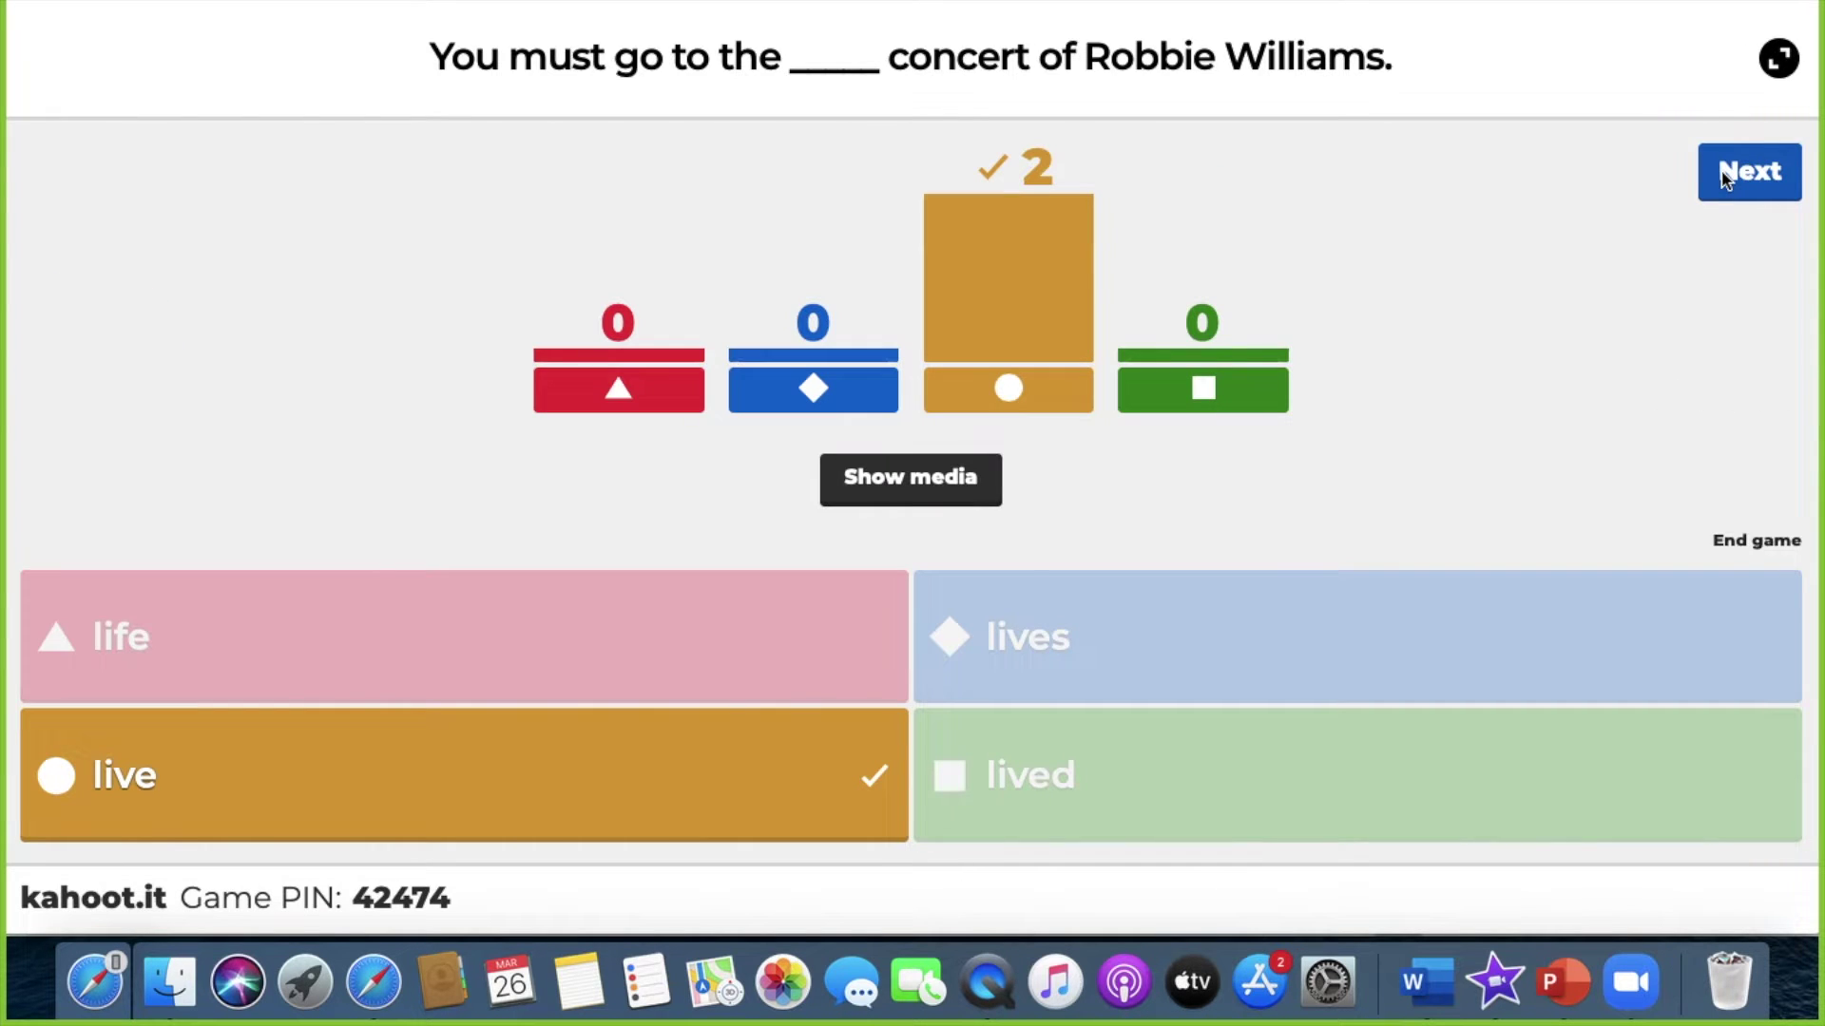
{"action": "left_click", "coordinate": [1726, 178]}
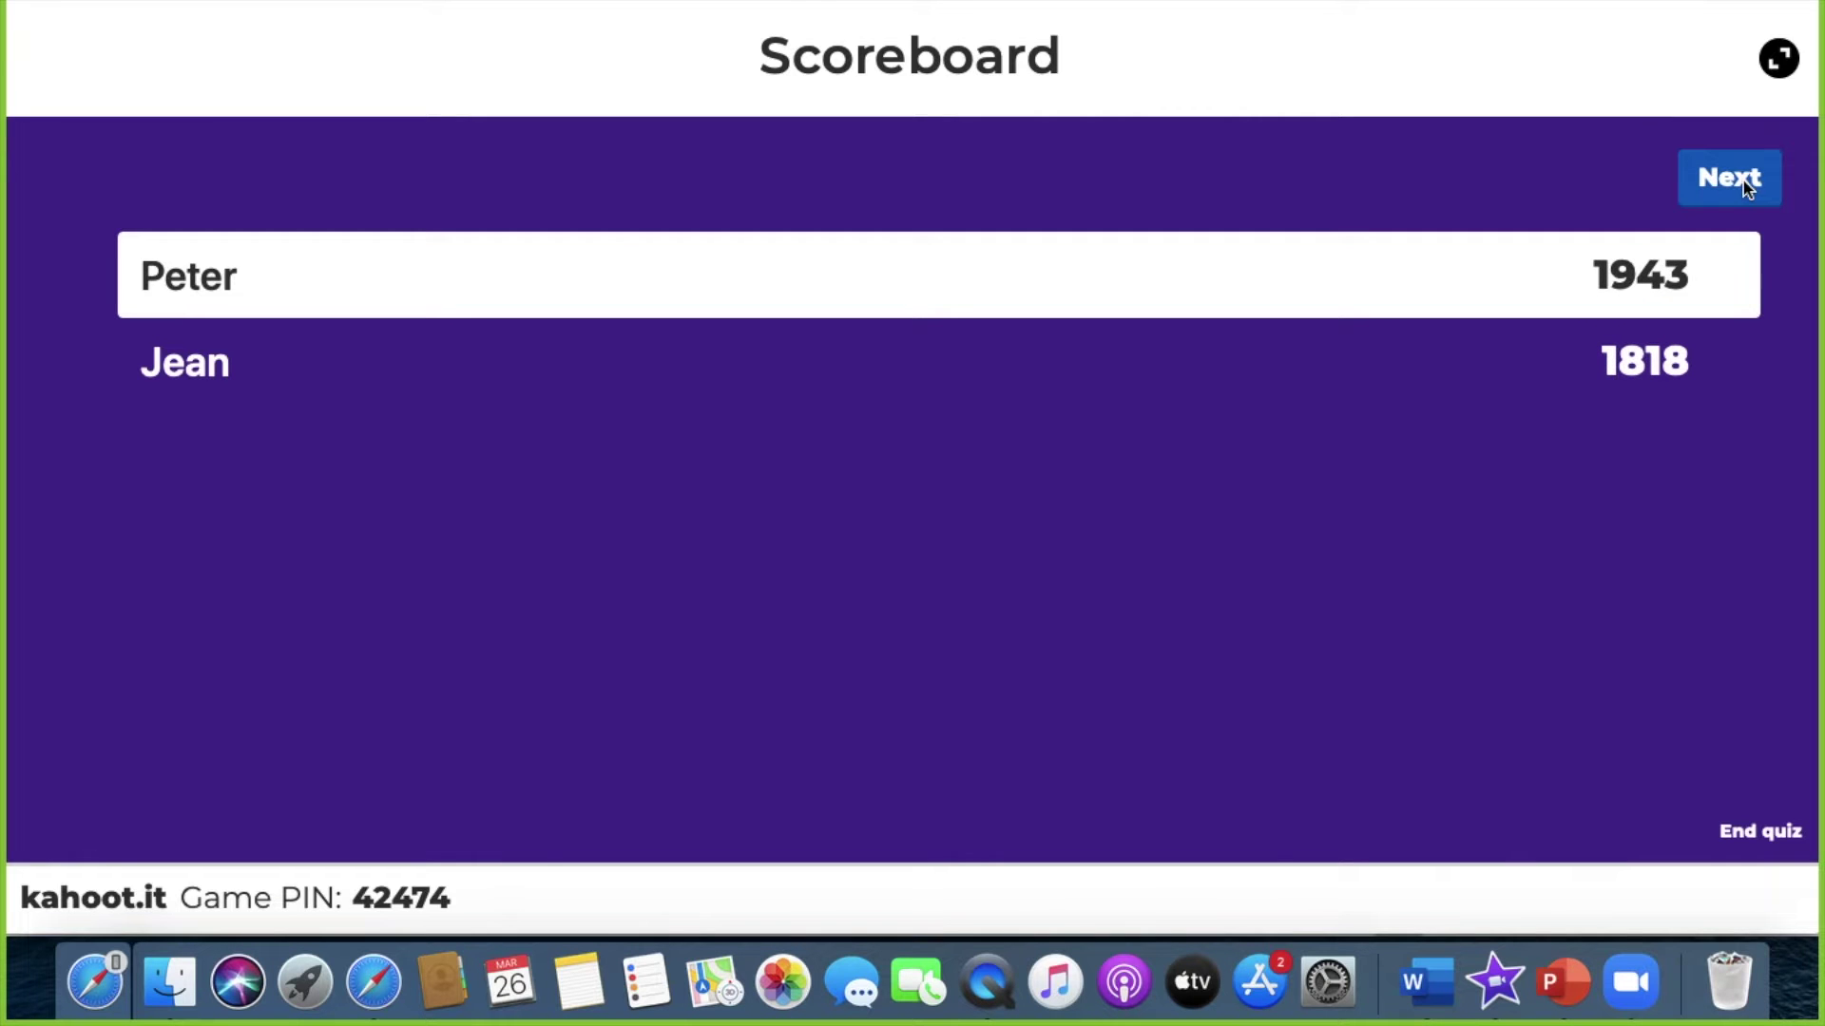
{"action": "left_click", "coordinate": [1715, 188]}
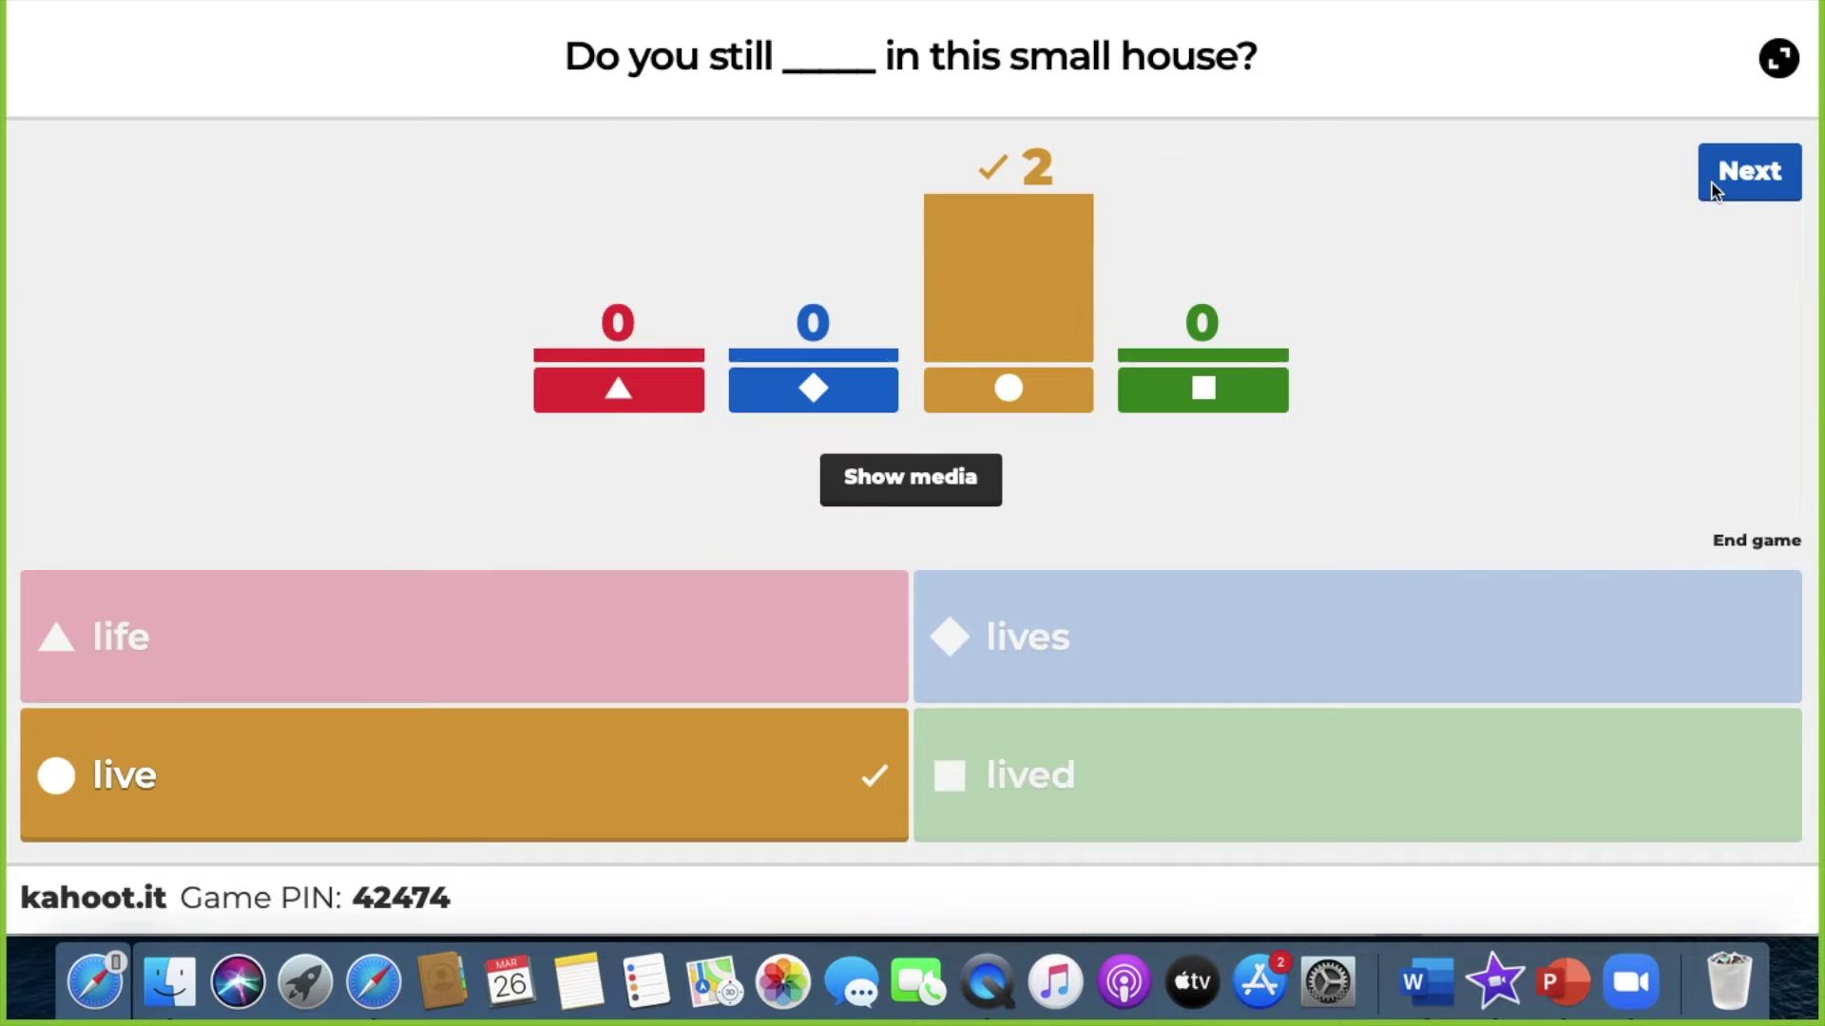
{"action": "left_click", "coordinate": [1787, 178]}
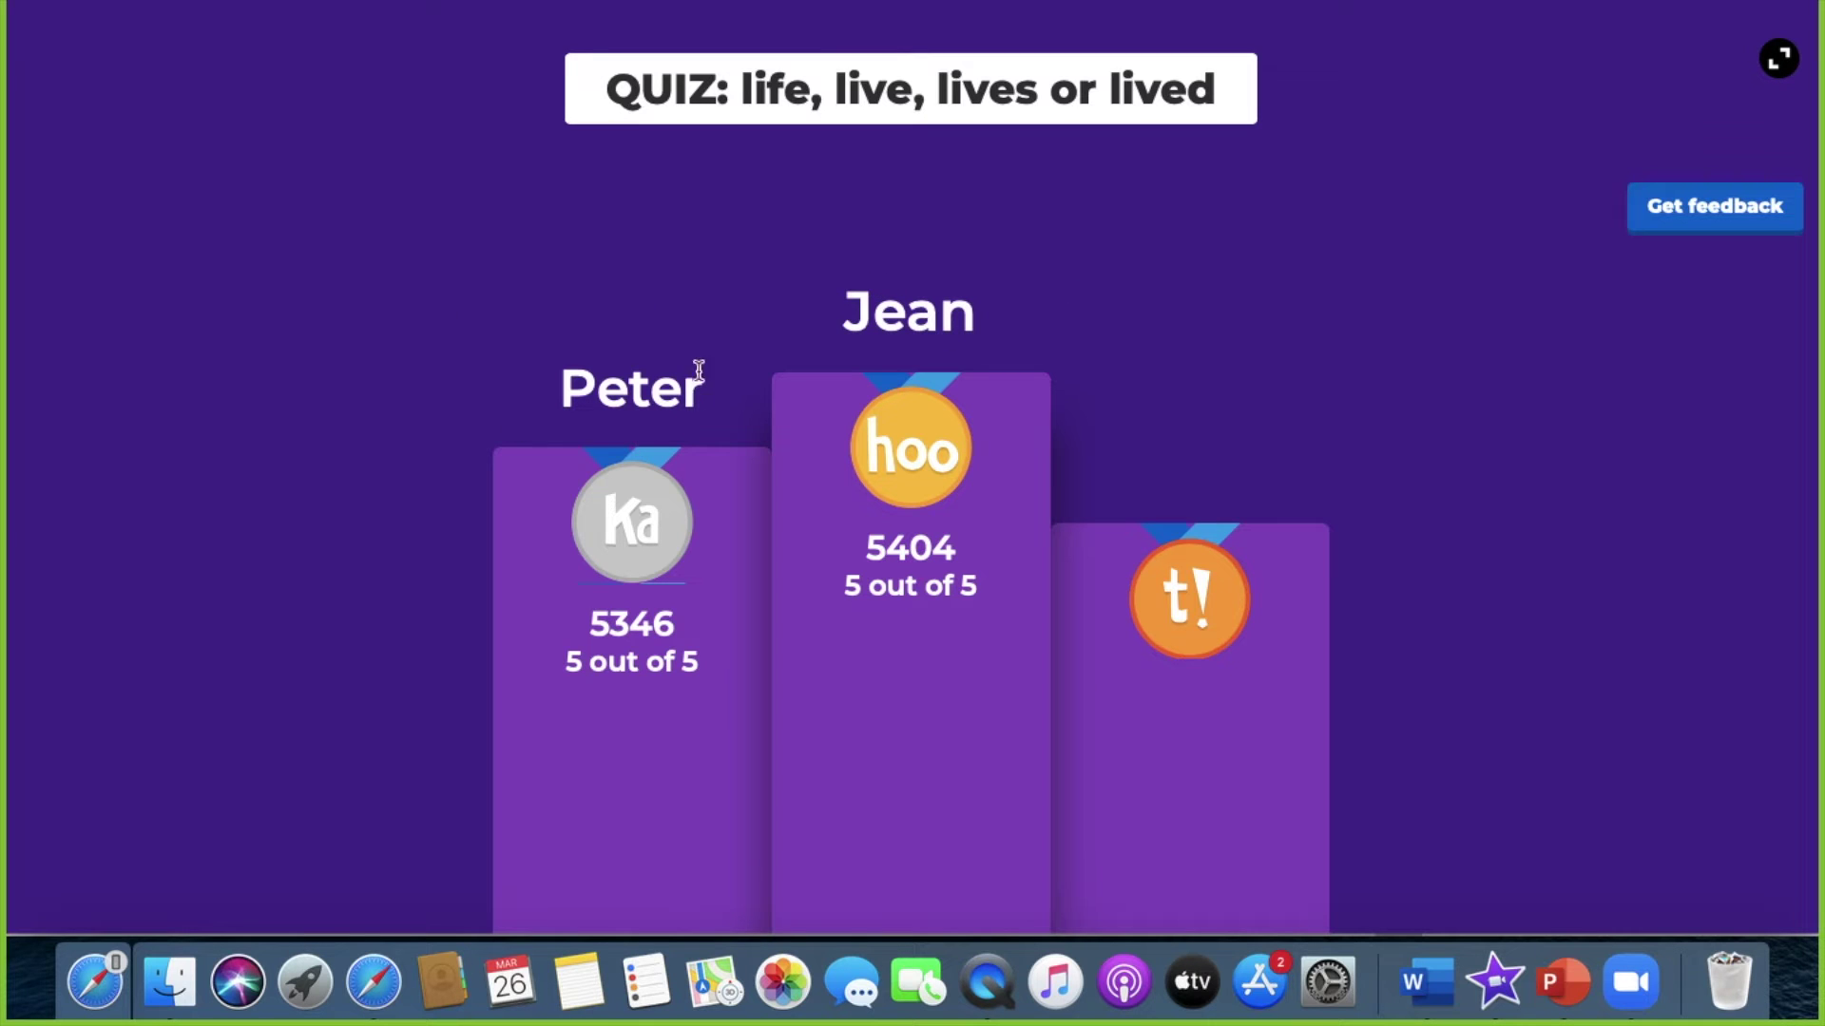
- Download the game report as 'QUIZ_ life, live, lives or lived.xlsx' and open it in Excel
{"action": "left_click", "coordinate": [1731, 226]}
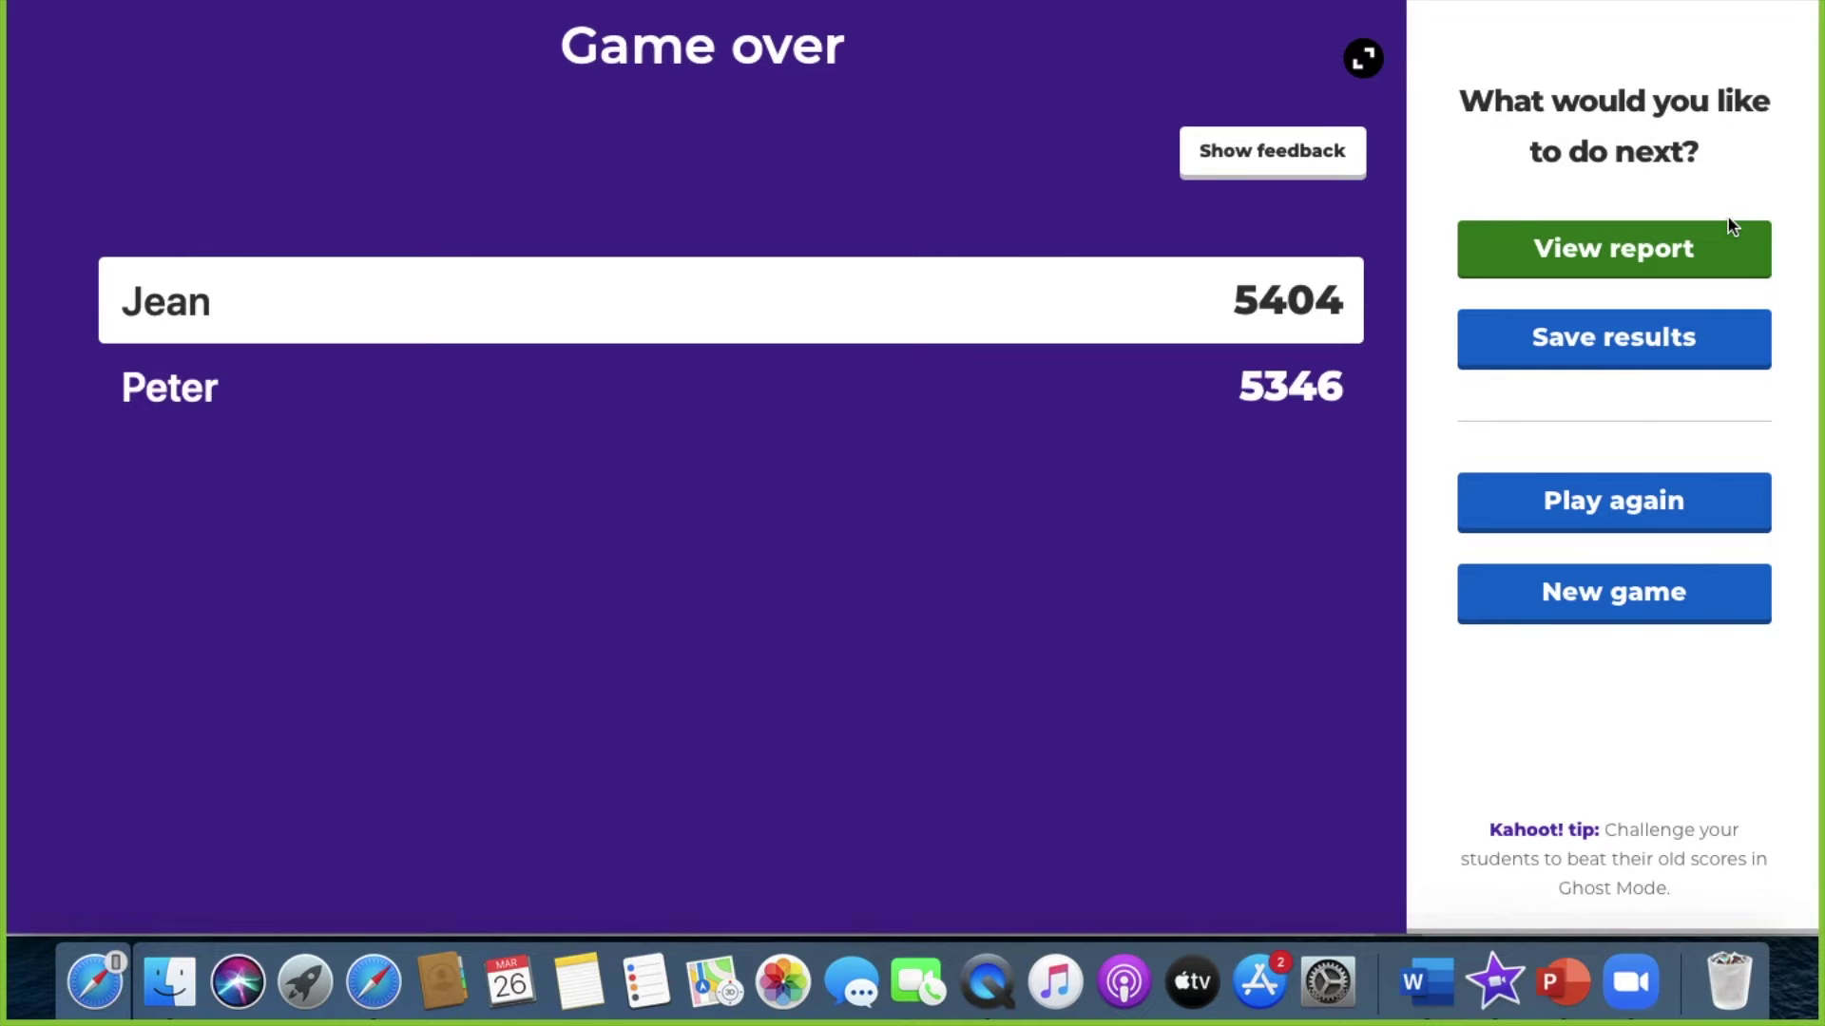
{"action": "left_click", "coordinate": [1686, 251]}
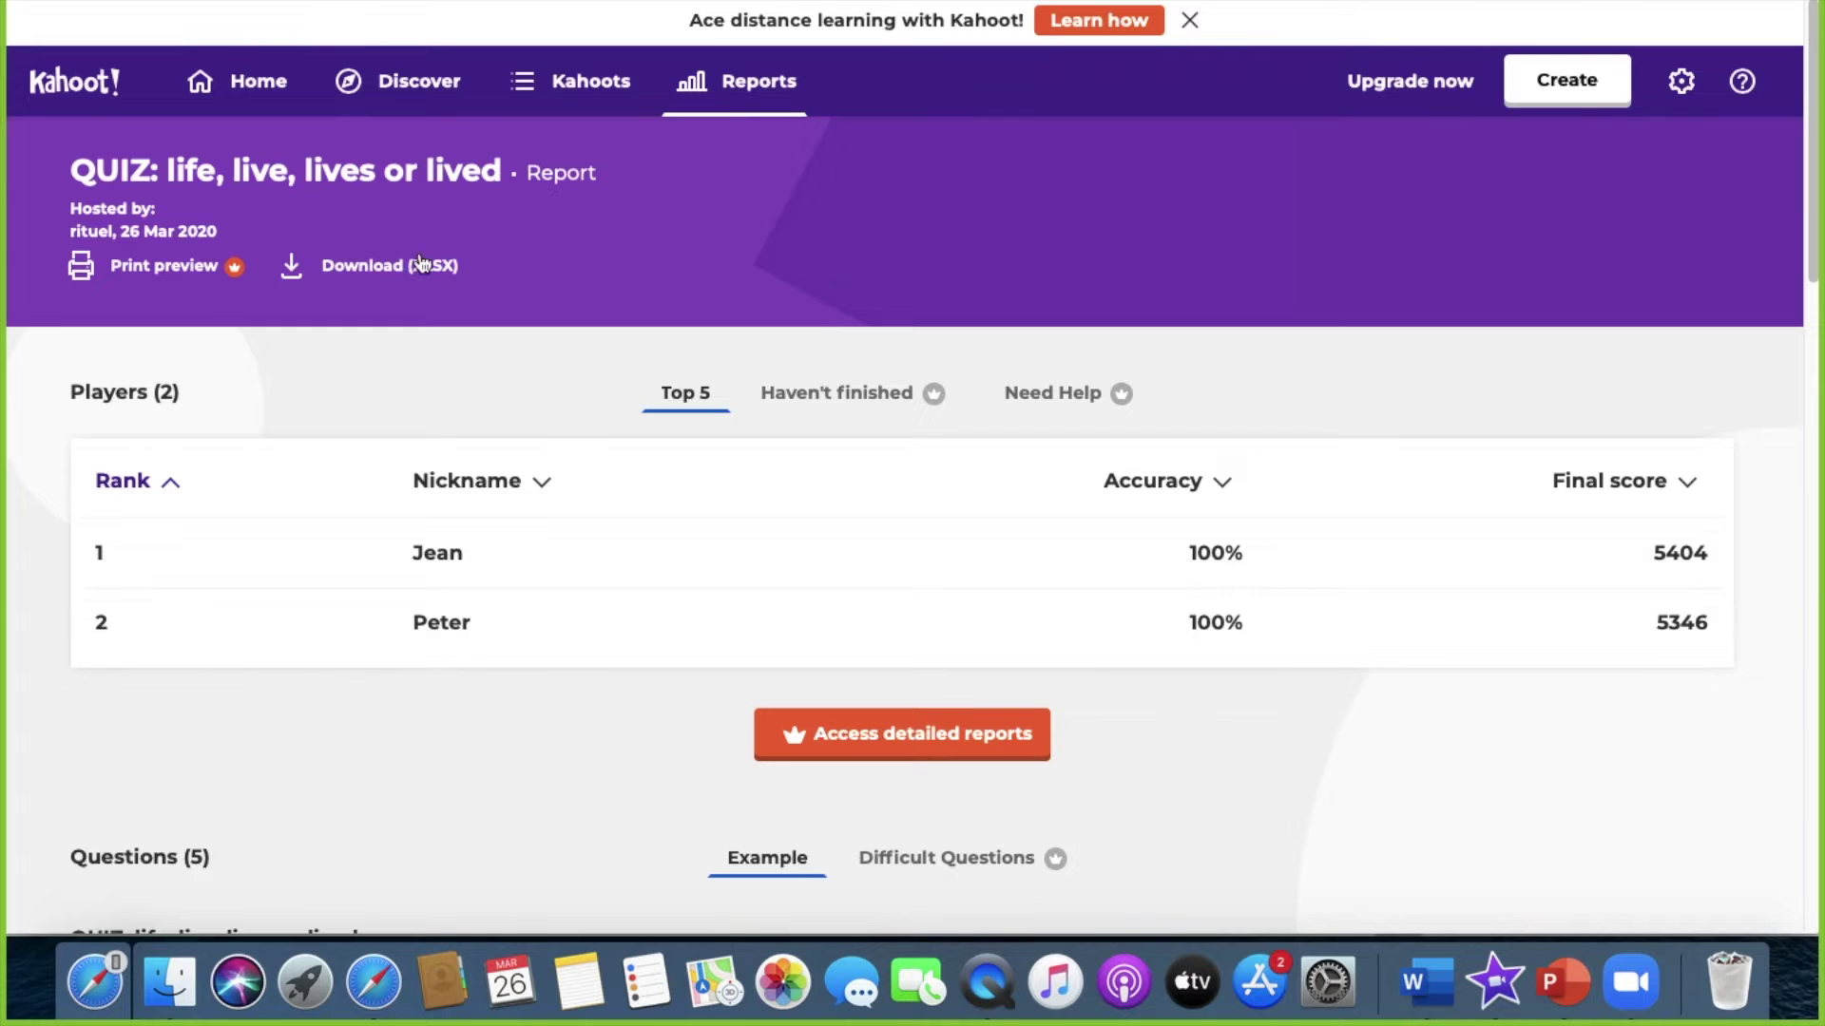
{"action": "left_click", "coordinate": [395, 273]}
{"action": "double_click", "coordinate": [1551, 38]}
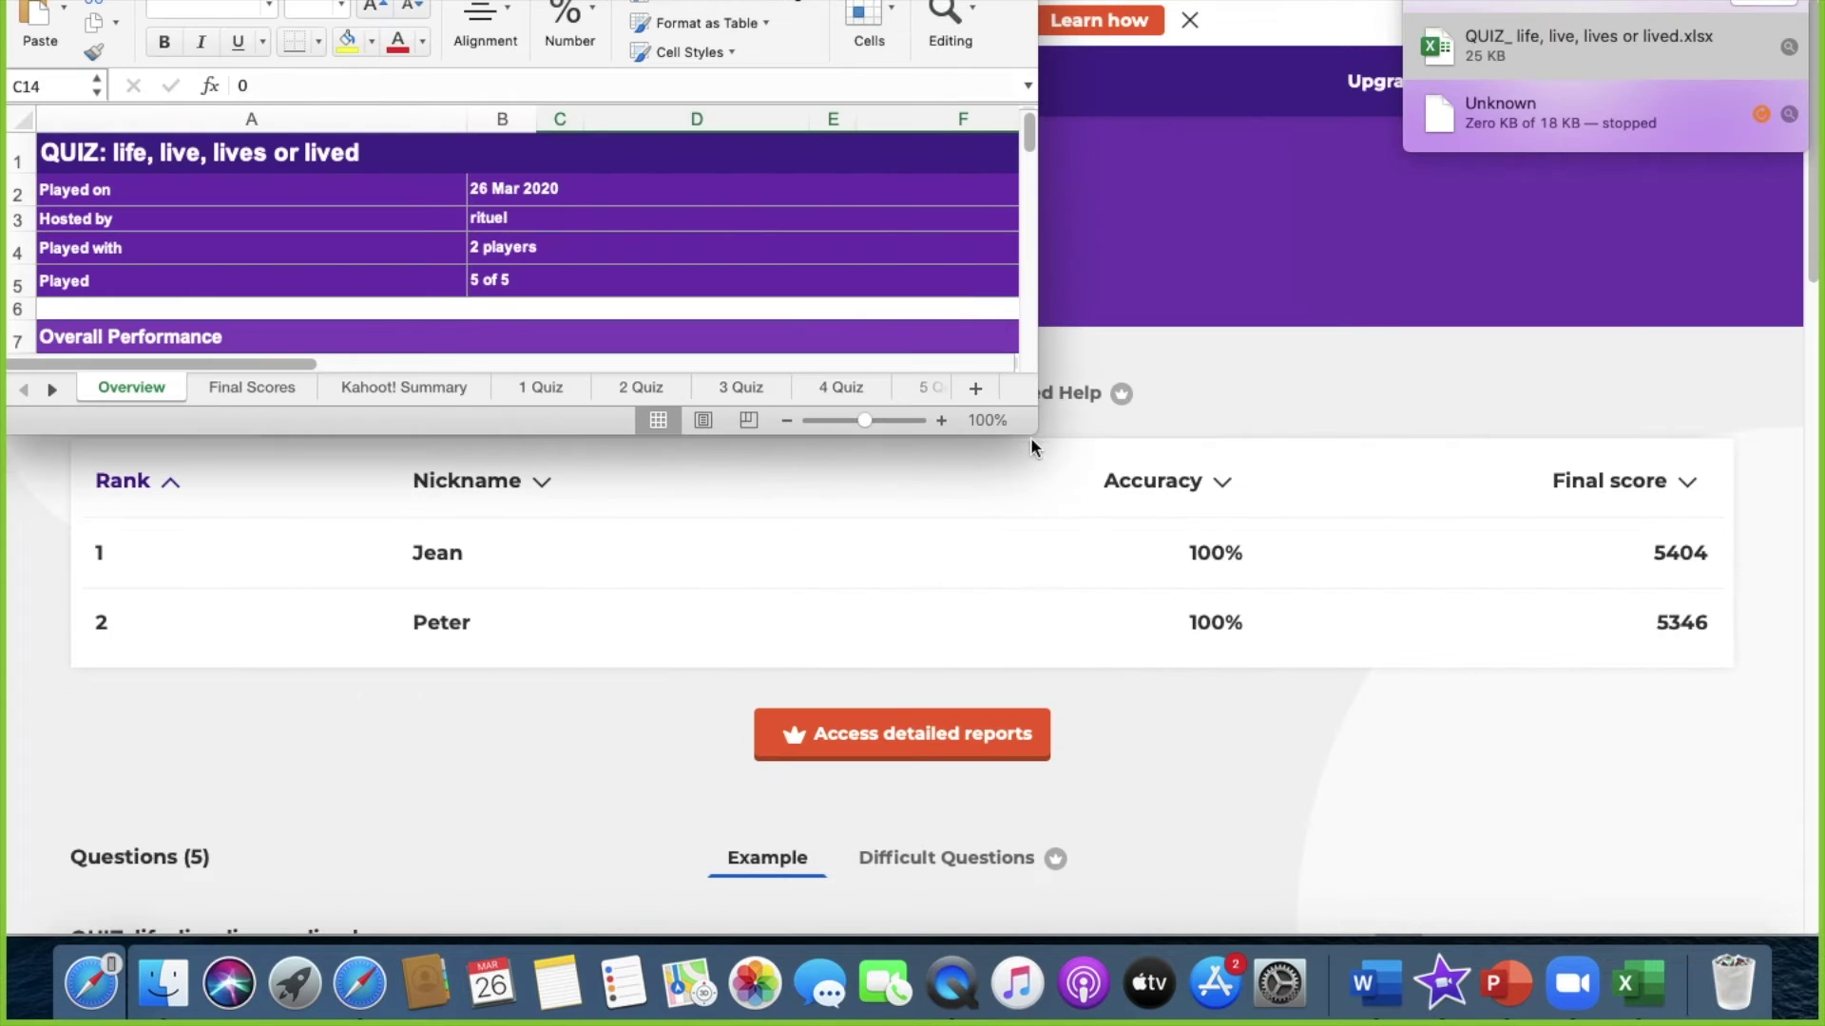
{"action": "left_click_drag", "start_coordinate": [1034, 447], "coordinate": [1697, 894]}
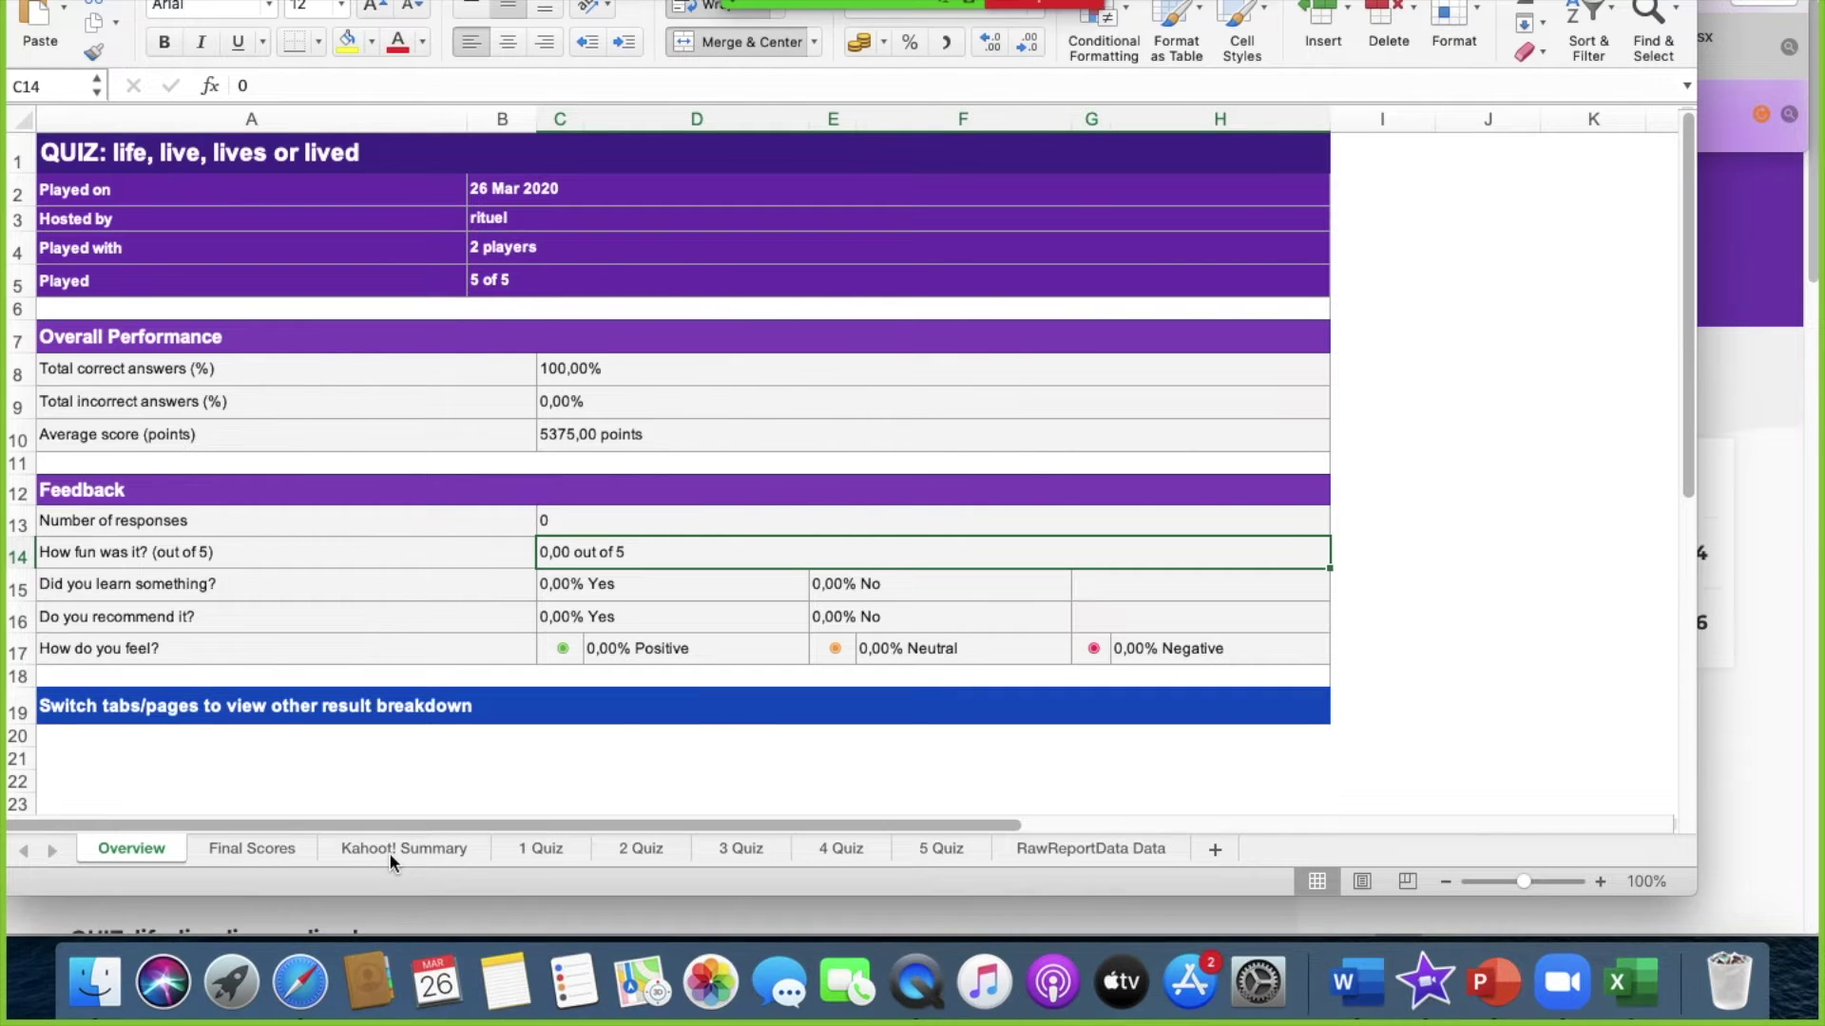
{"action": "left_click", "coordinate": [389, 849]}
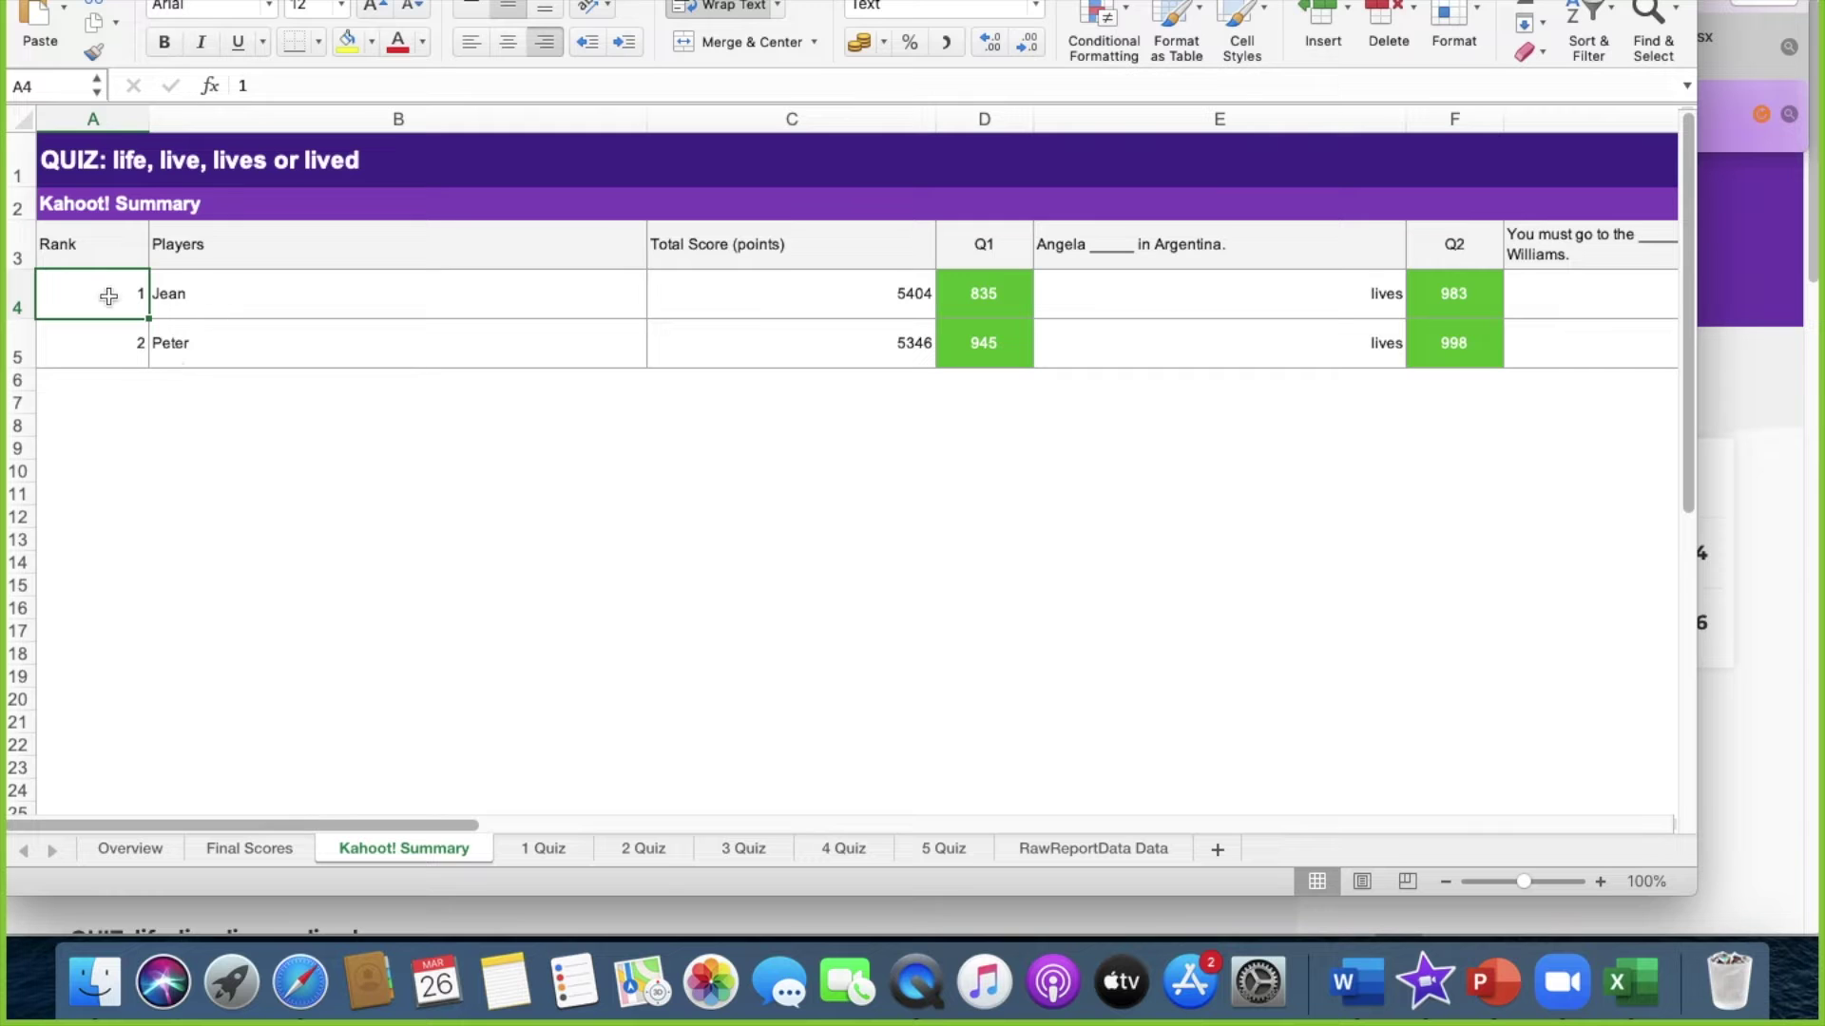
{"action": "left_click", "coordinate": [194, 300]}
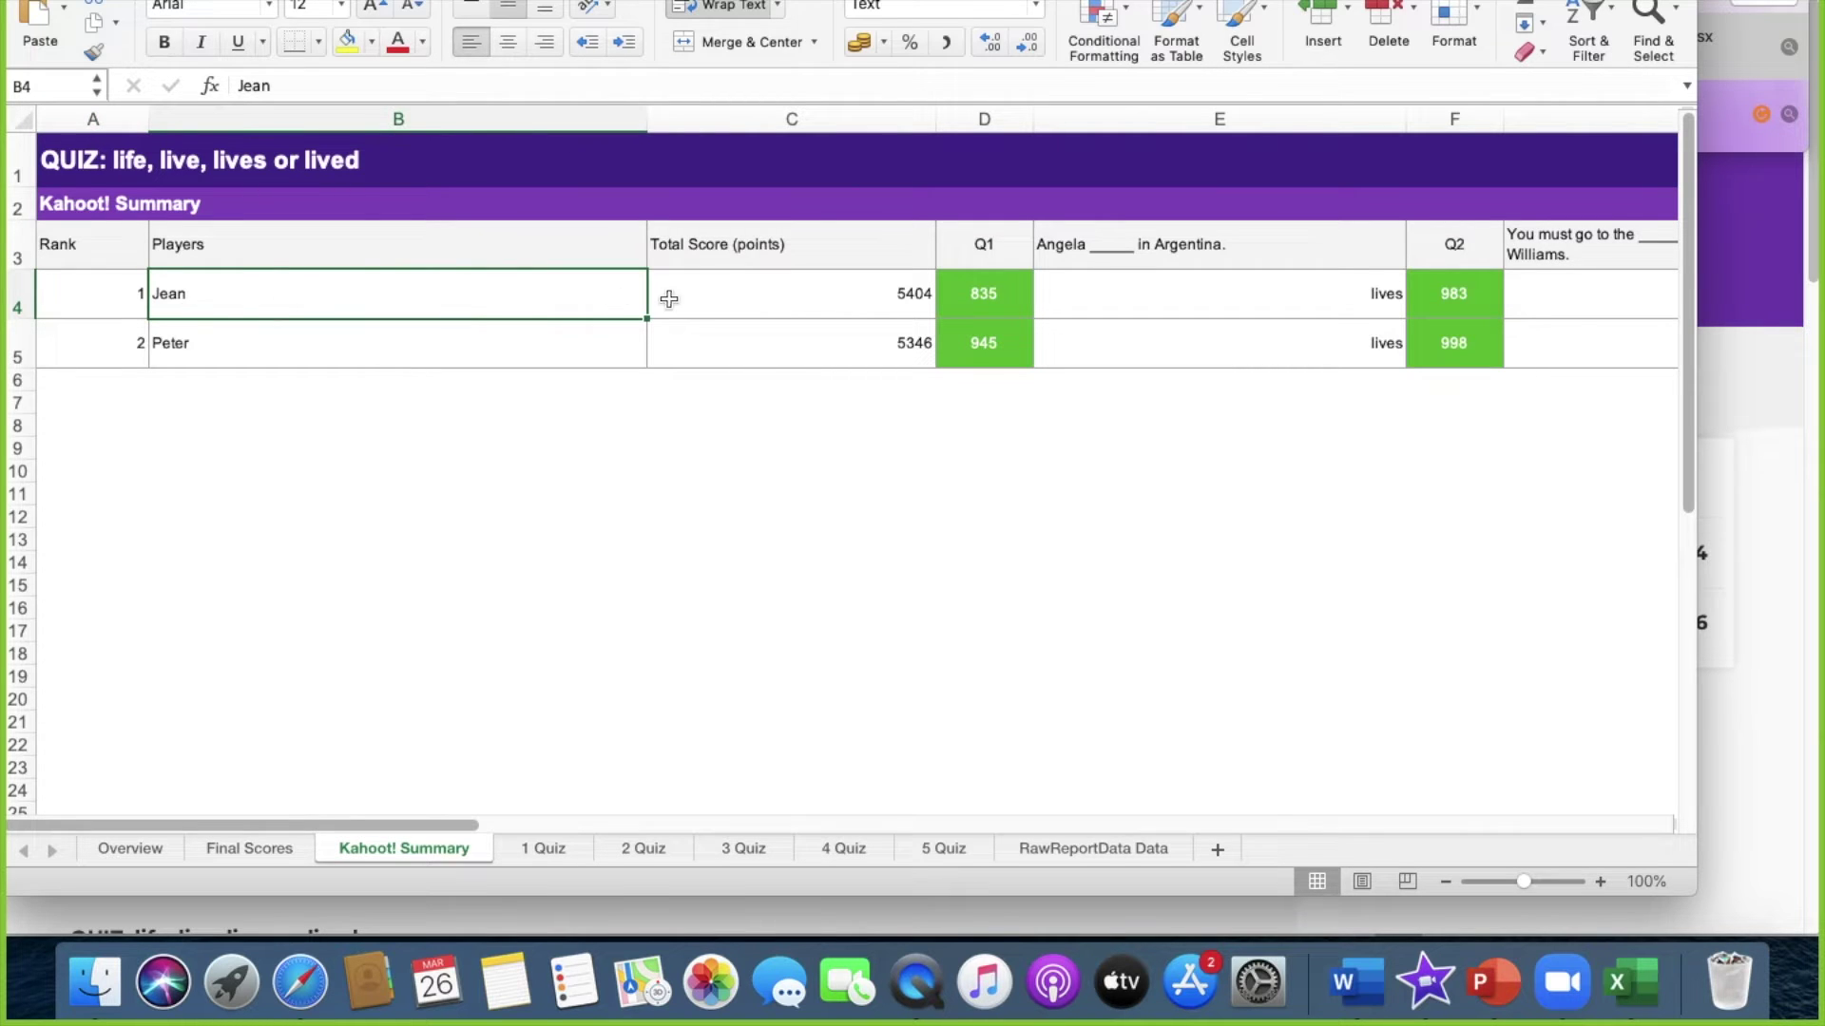
{"action": "left_click", "coordinate": [796, 301]}
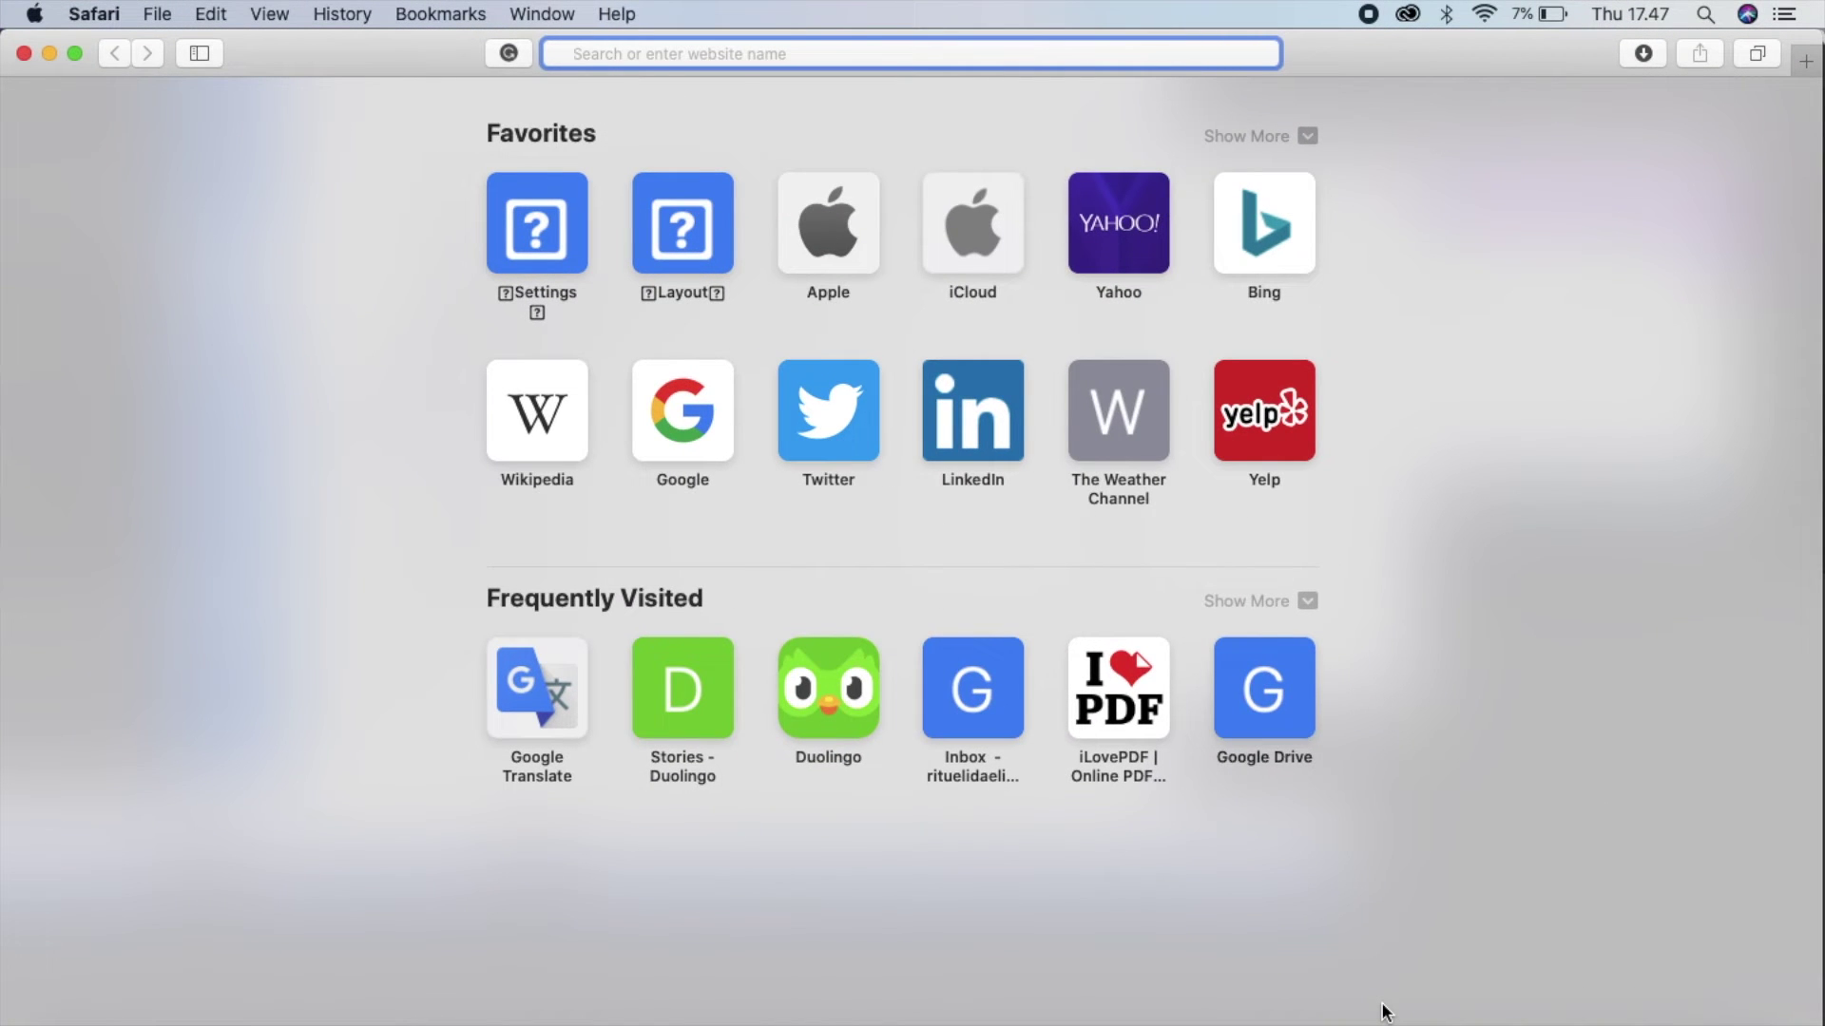
- Go to kahoot.com and log in to reach the create.kahoot.it dashboard
{"action": "type", "text": "kahoot"}
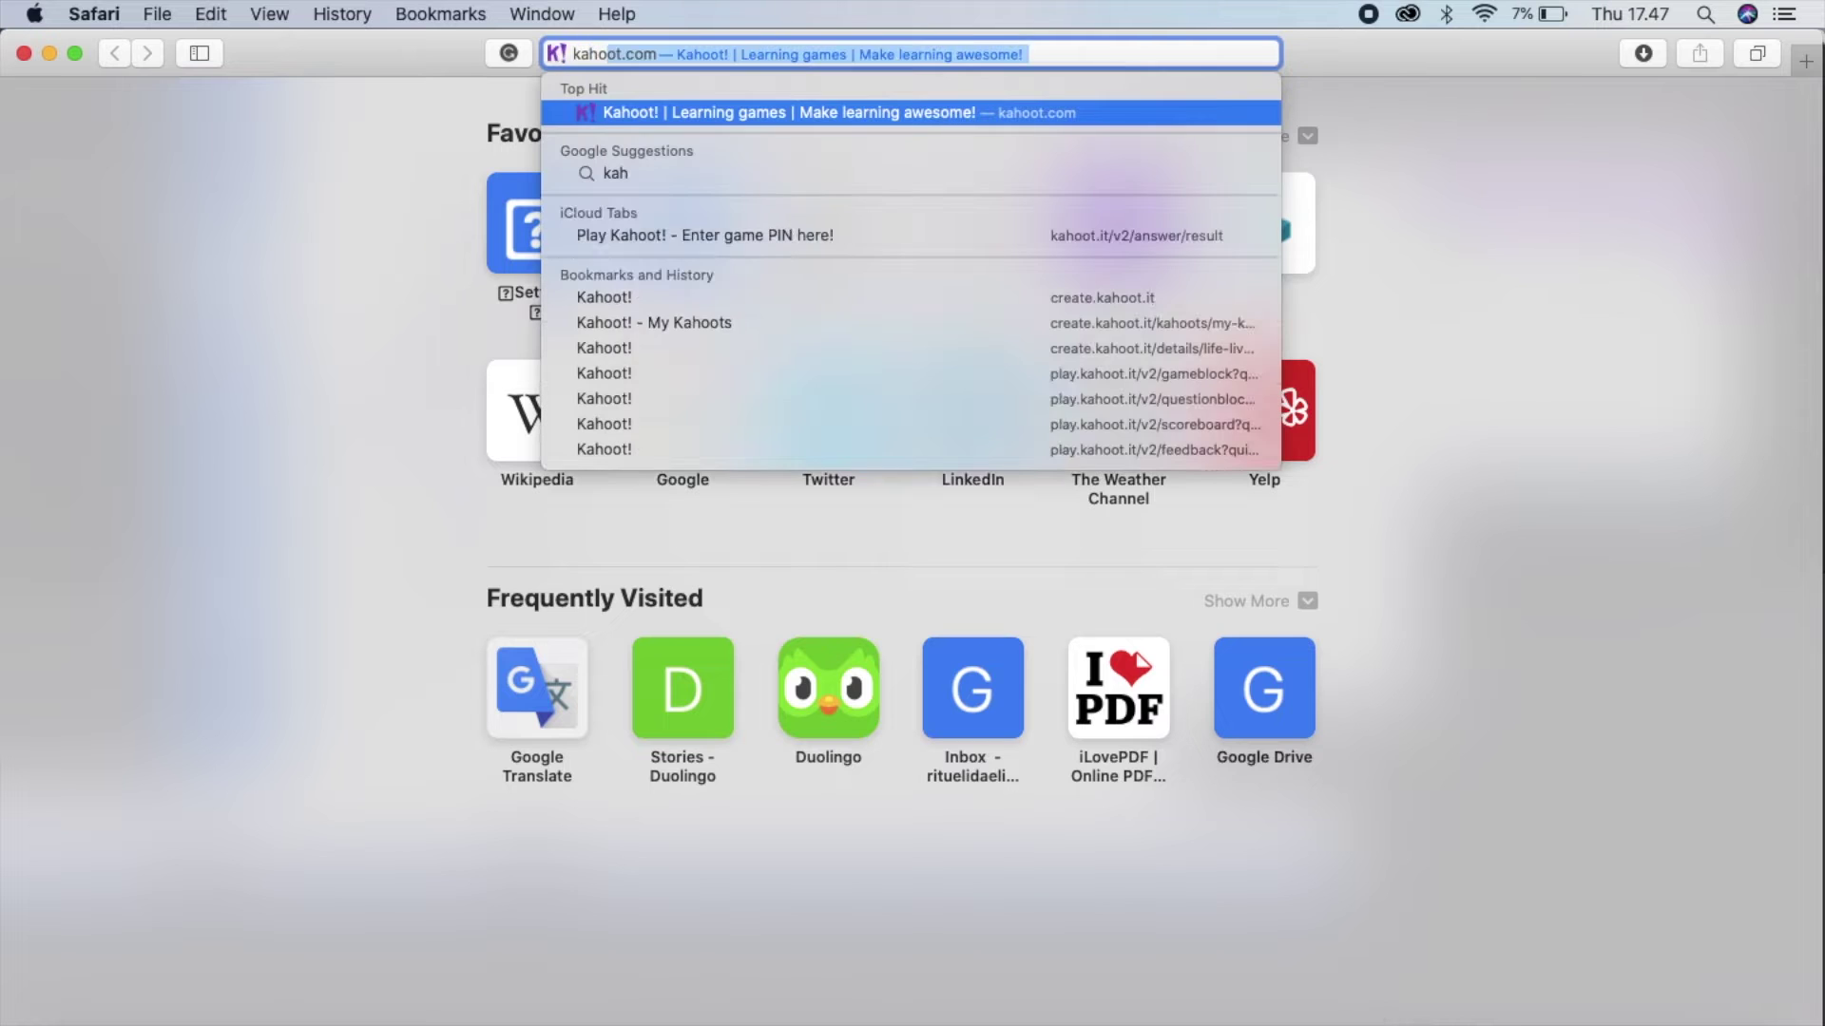
{"action": "type", "text": ".com"}
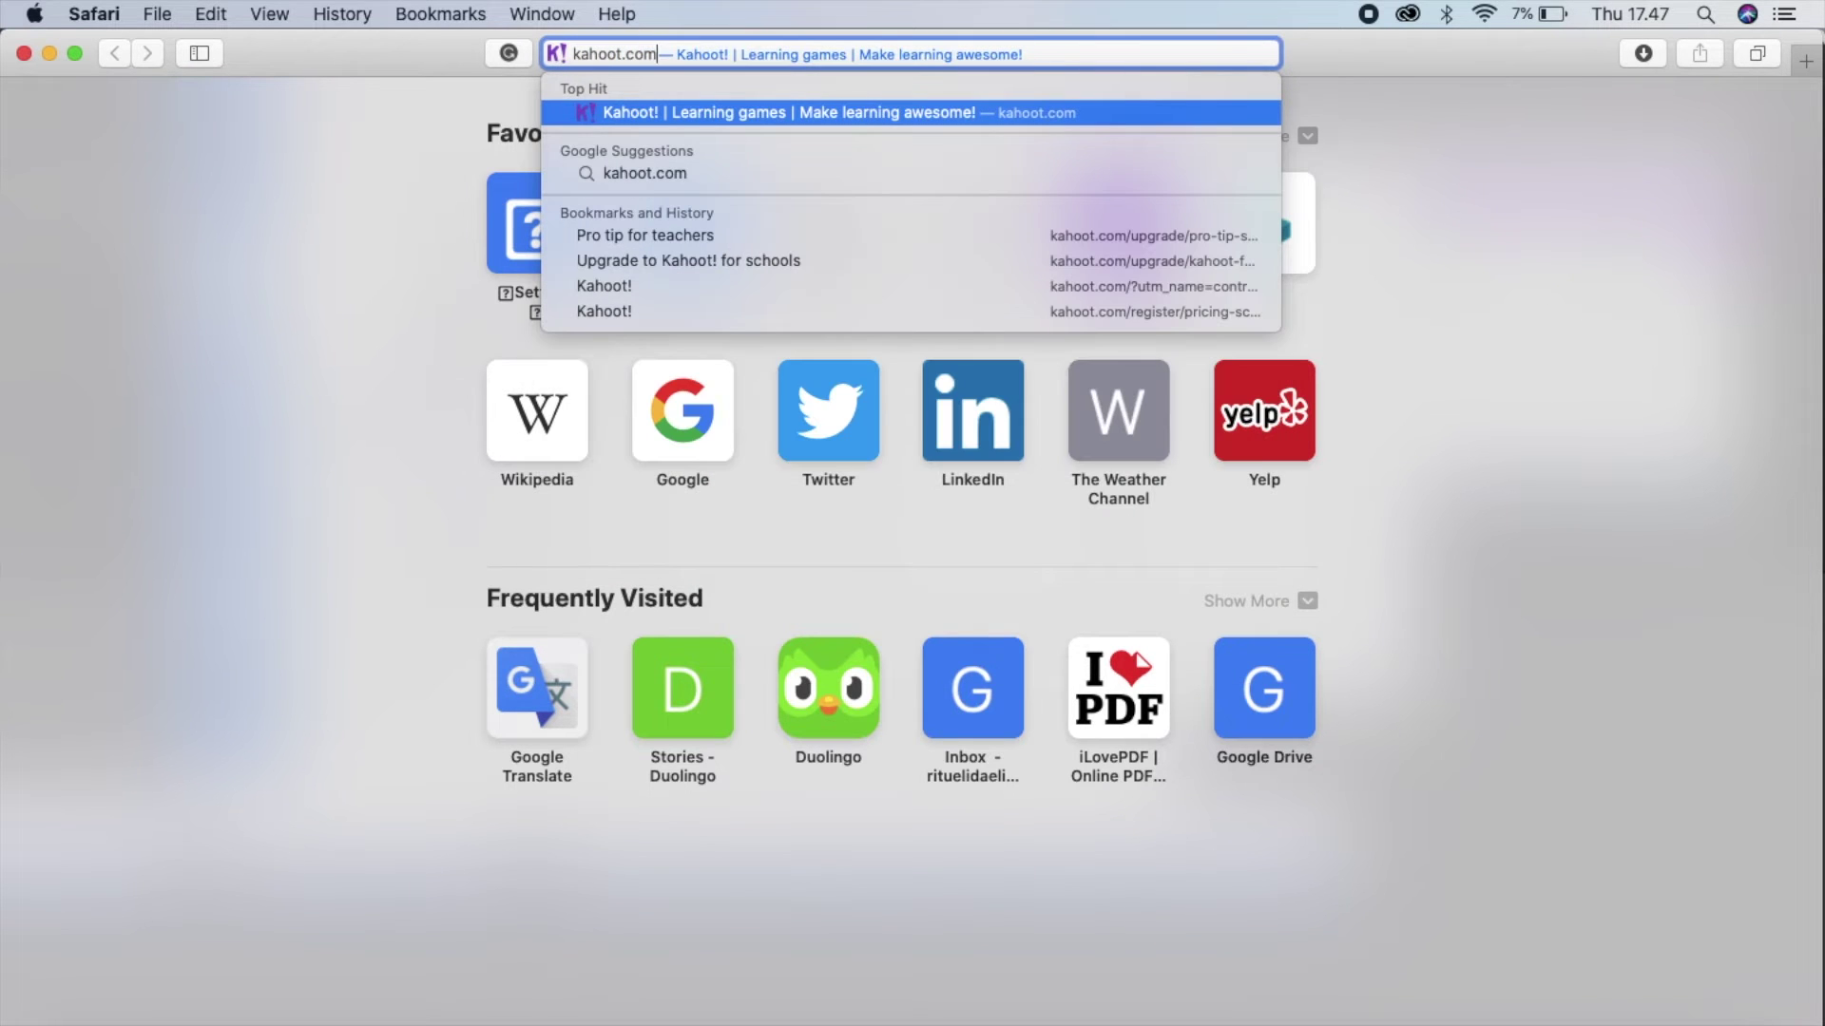
{"action": "key", "text": "Return"}
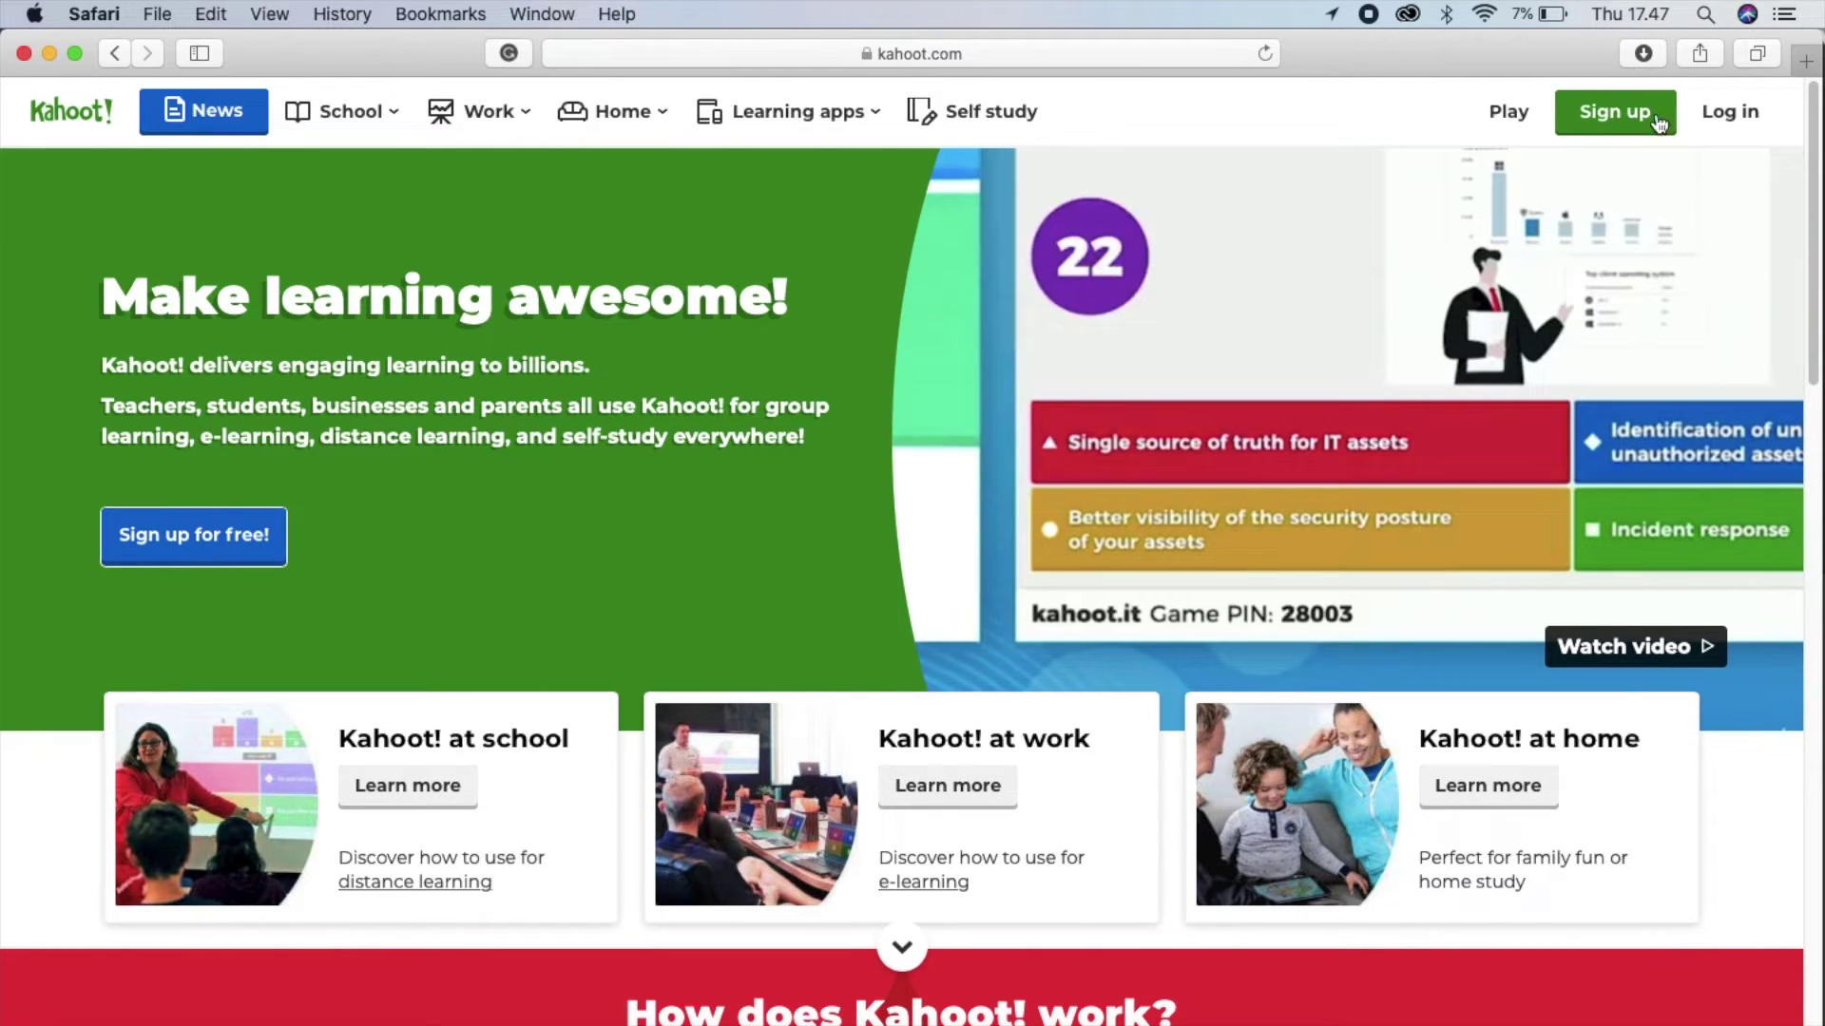
{"action": "left_click", "coordinate": [1728, 114]}
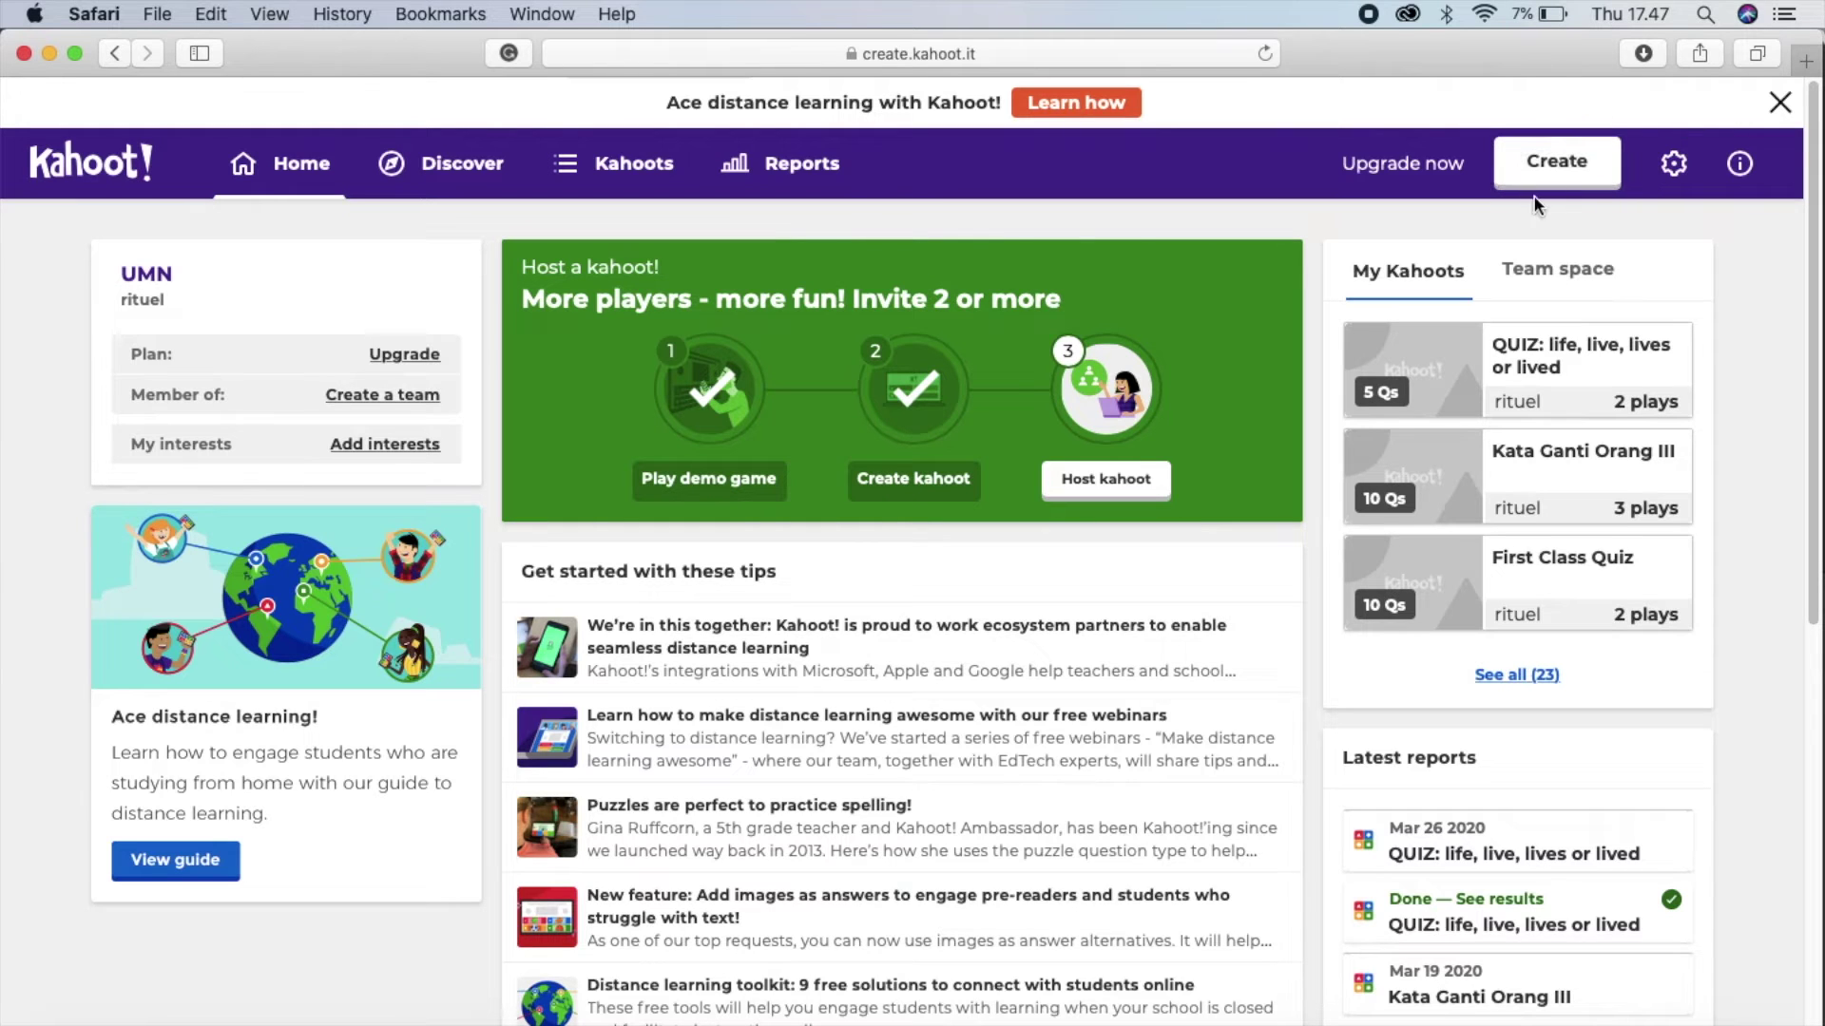
- Create a blank new kahoot titled 'life, lives, live, lived'
{"action": "left_click", "coordinate": [1561, 164]}
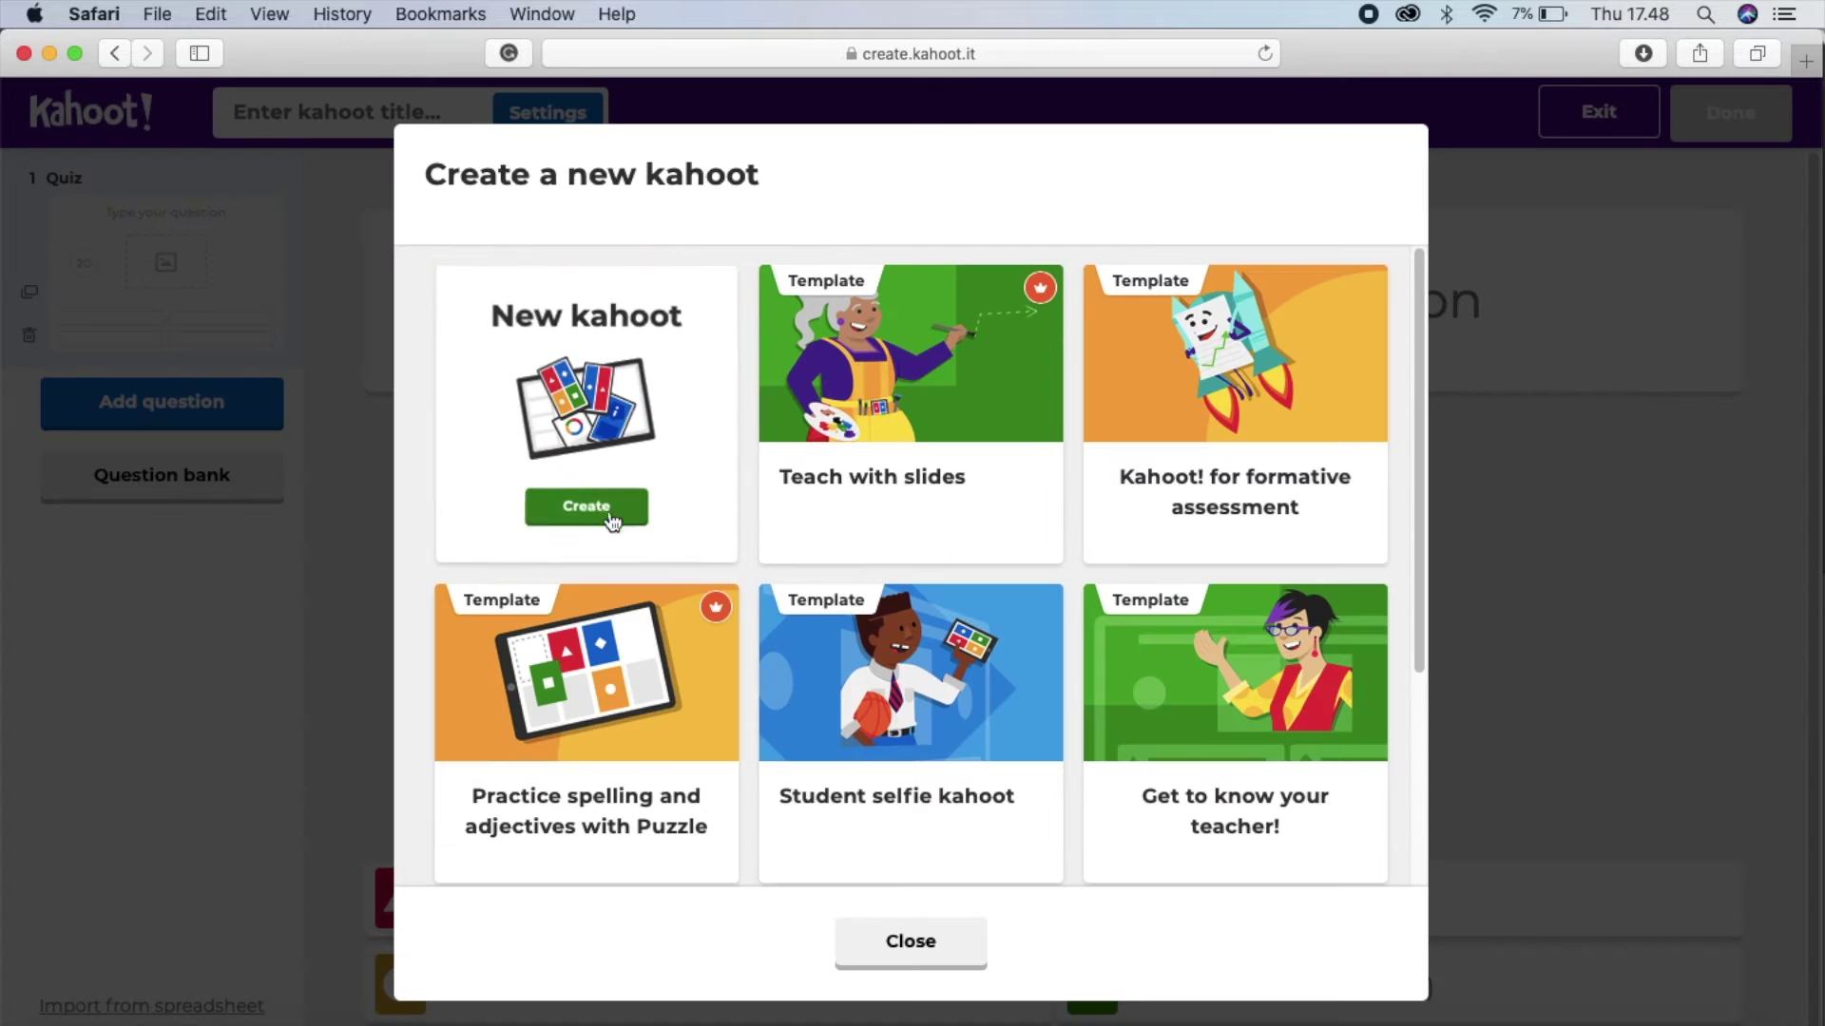
{"action": "left_click", "coordinate": [604, 514]}
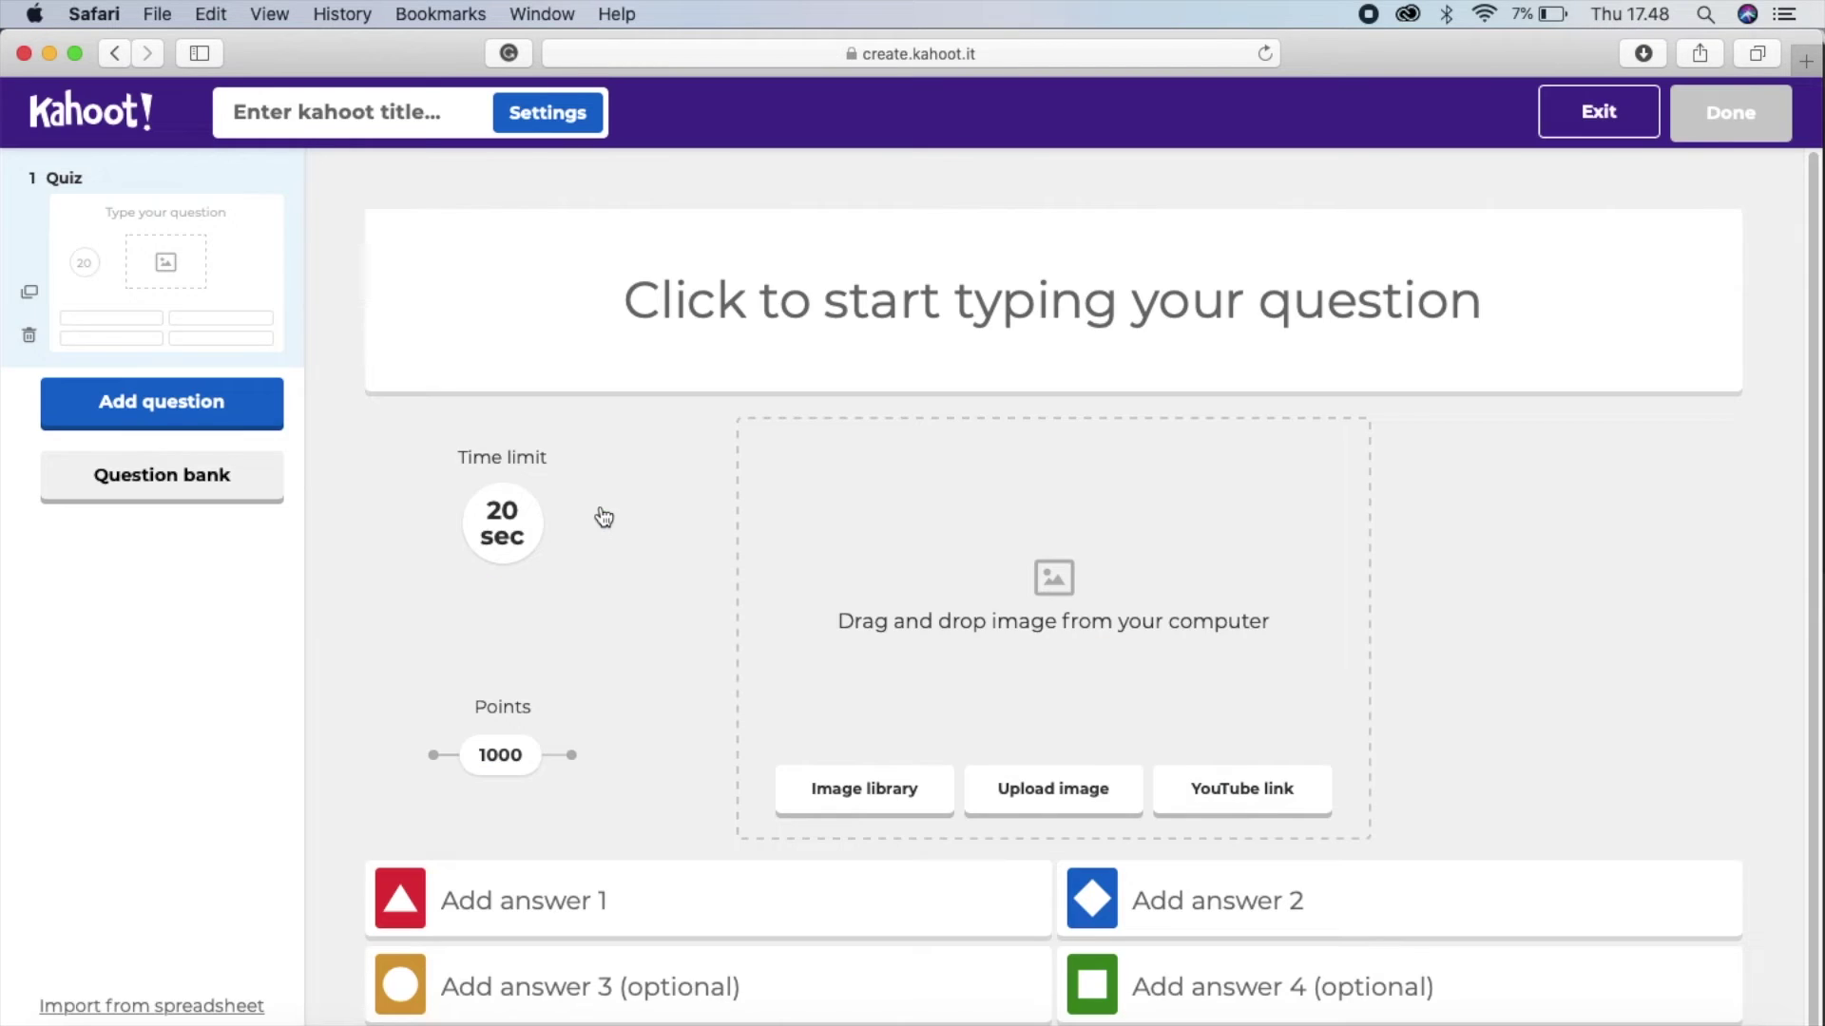
{"action": "left_click", "coordinate": [400, 115]}
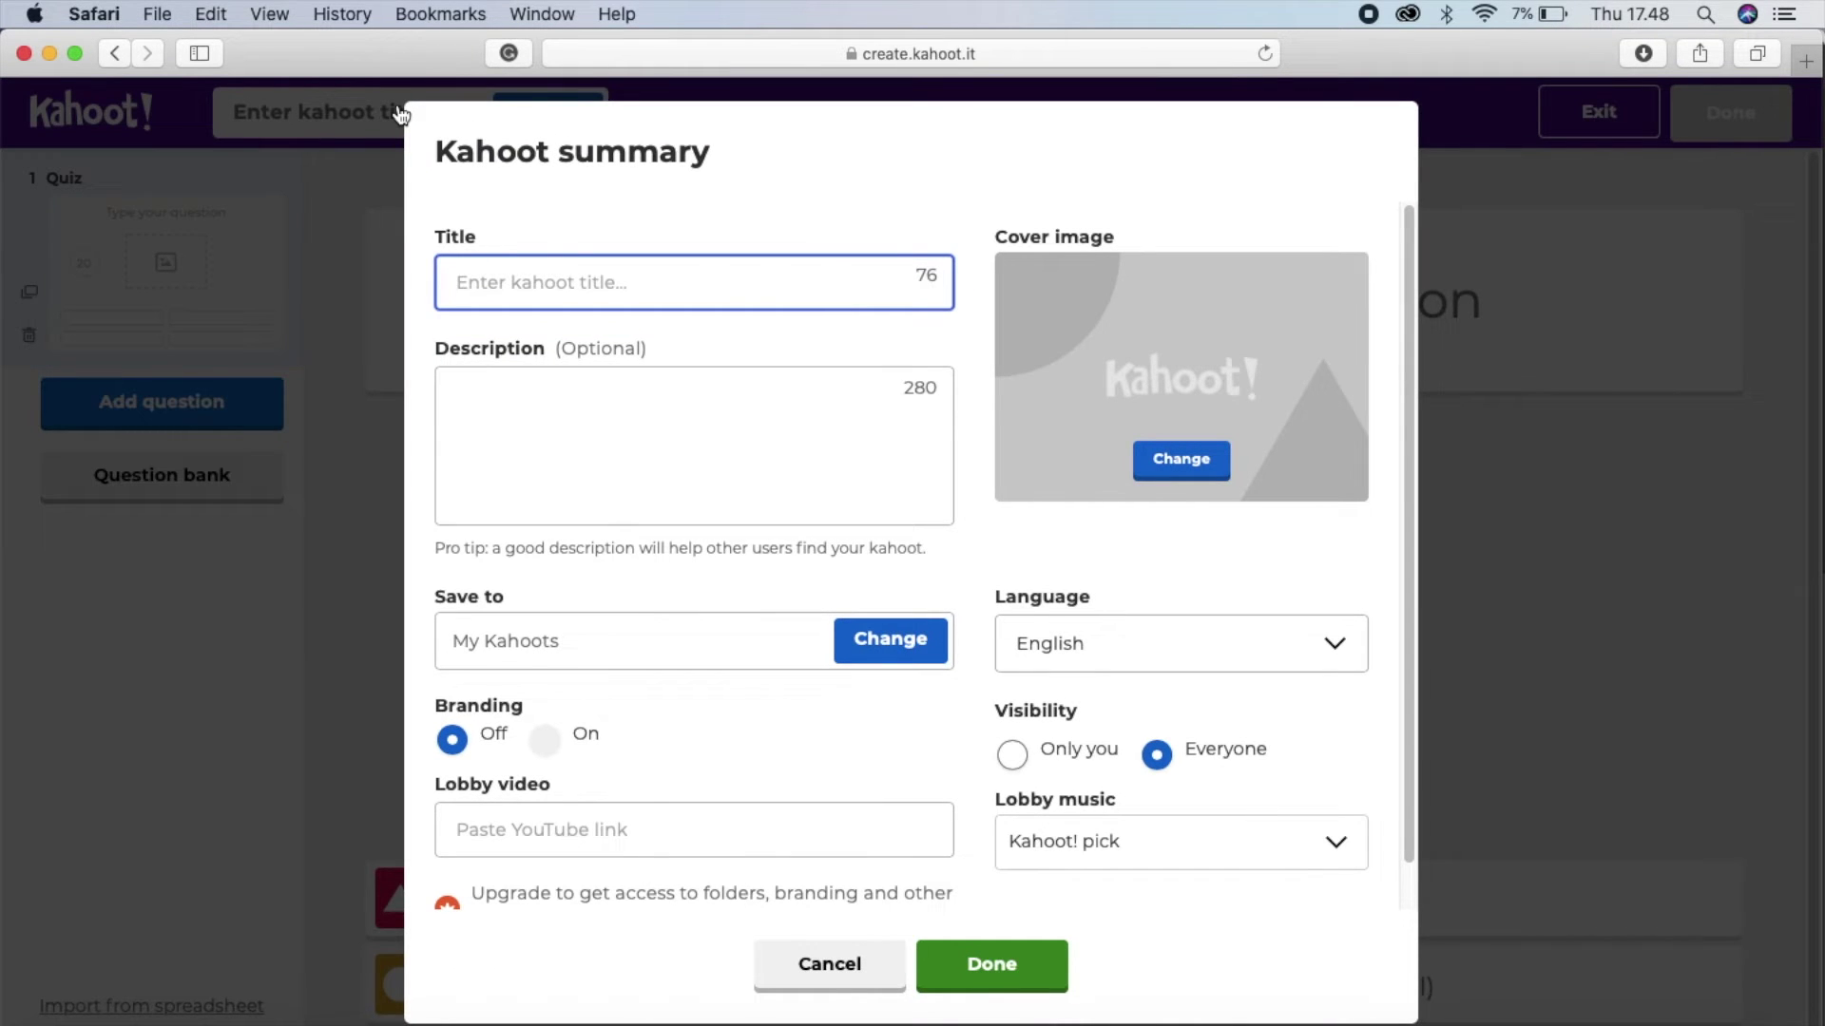
{"action": "type", "text": "life, lives, live, lived"}
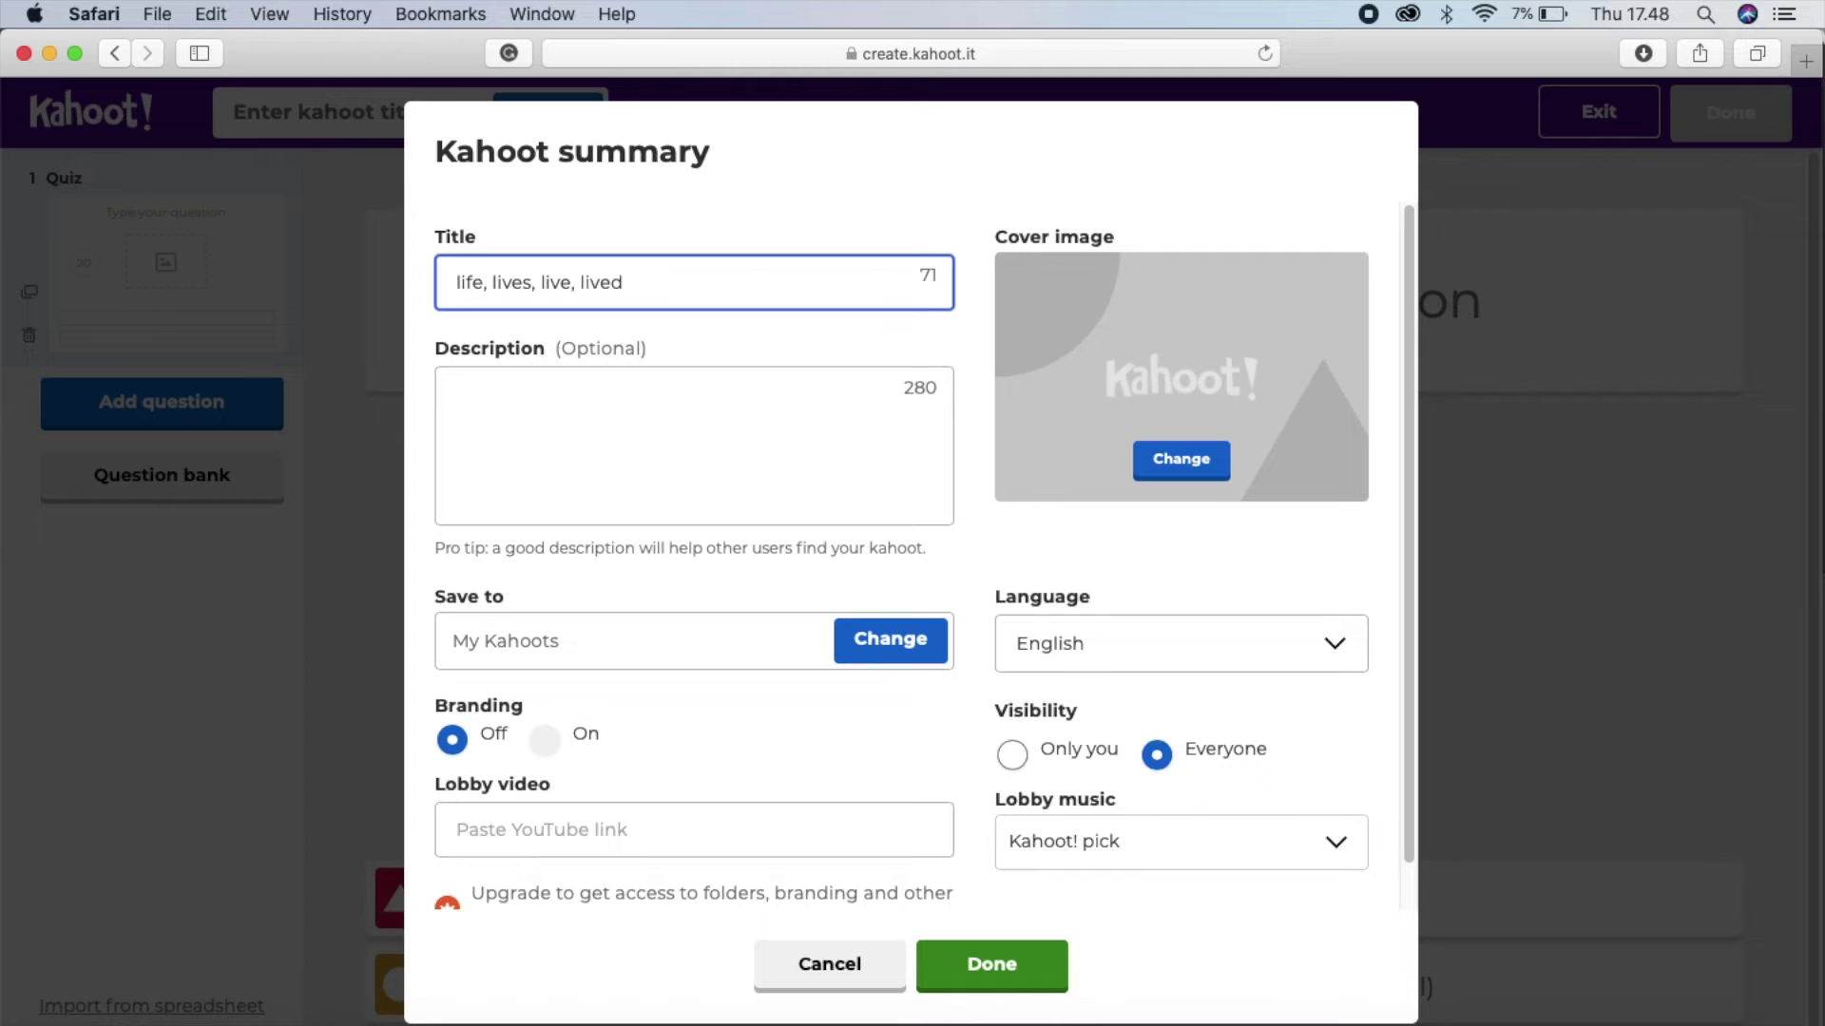
- Keep English language and Kahoot! pick lobby music, then save the kahoot settings
{"action": "left_click", "coordinate": [542, 413]}
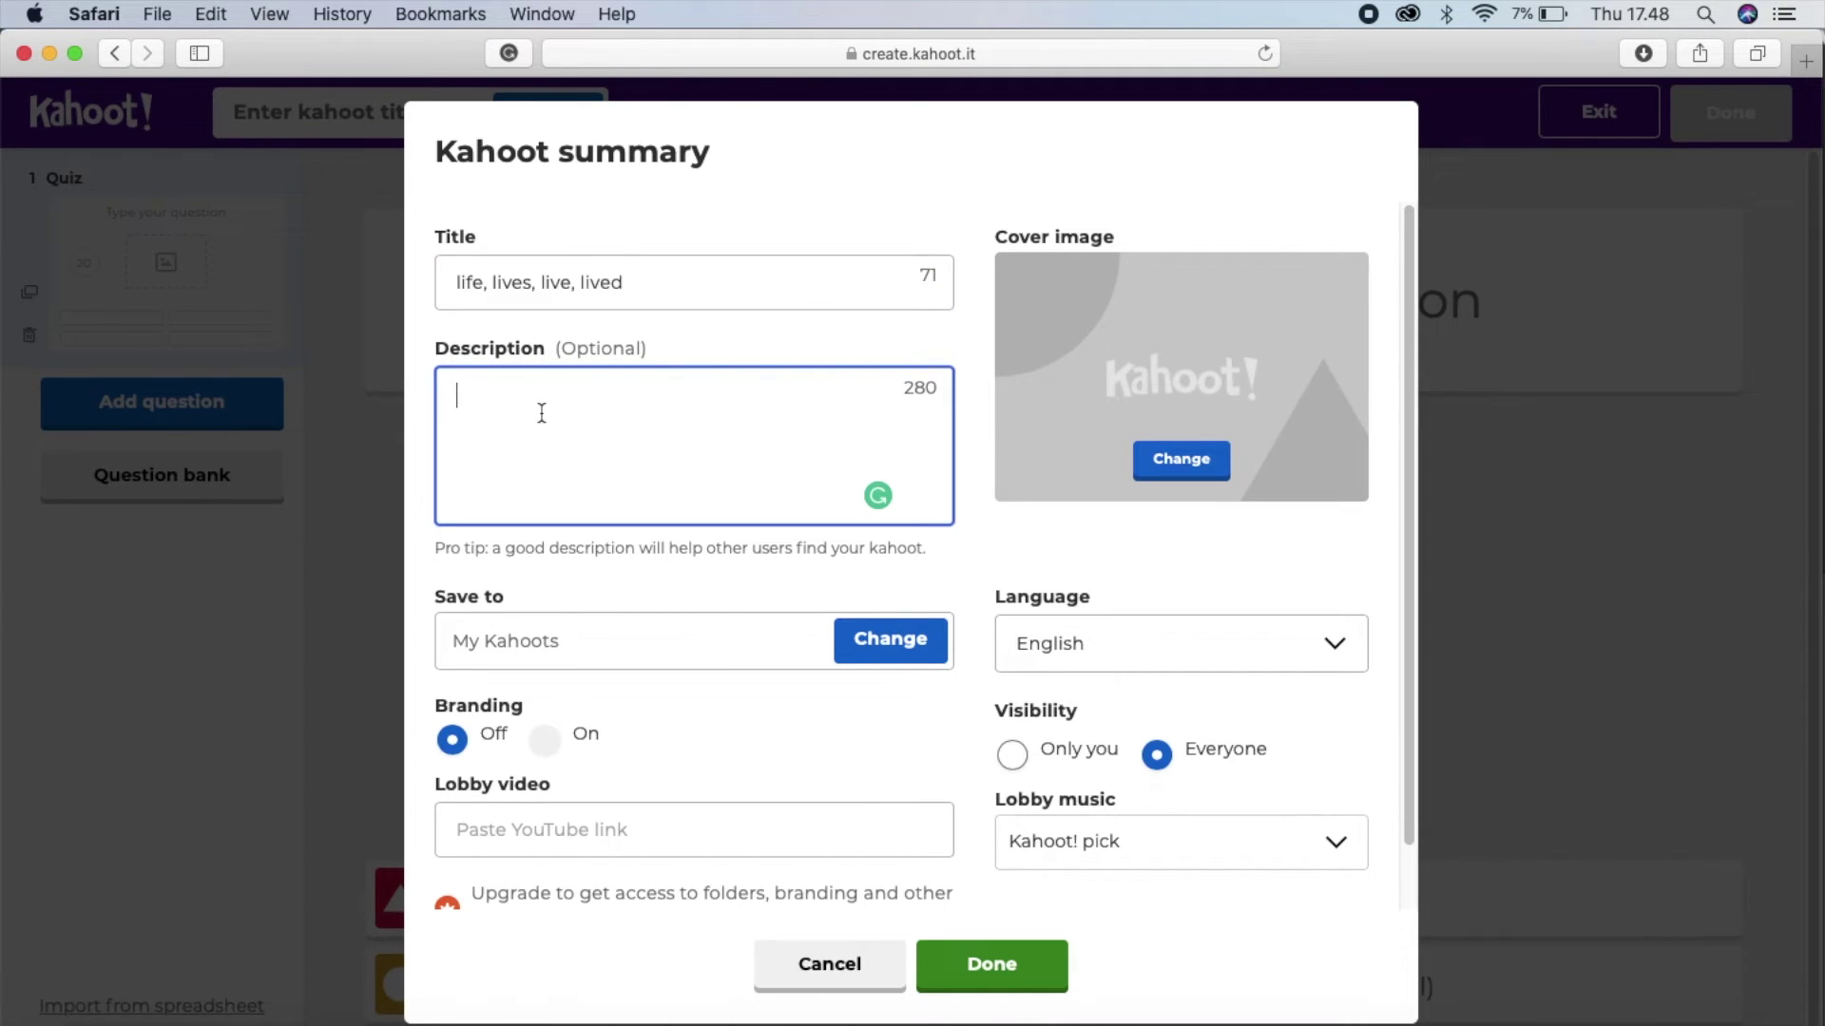
{"action": "scroll", "coordinate": [1110, 631], "scroll_direction": "down", "scroll_amount": 1}
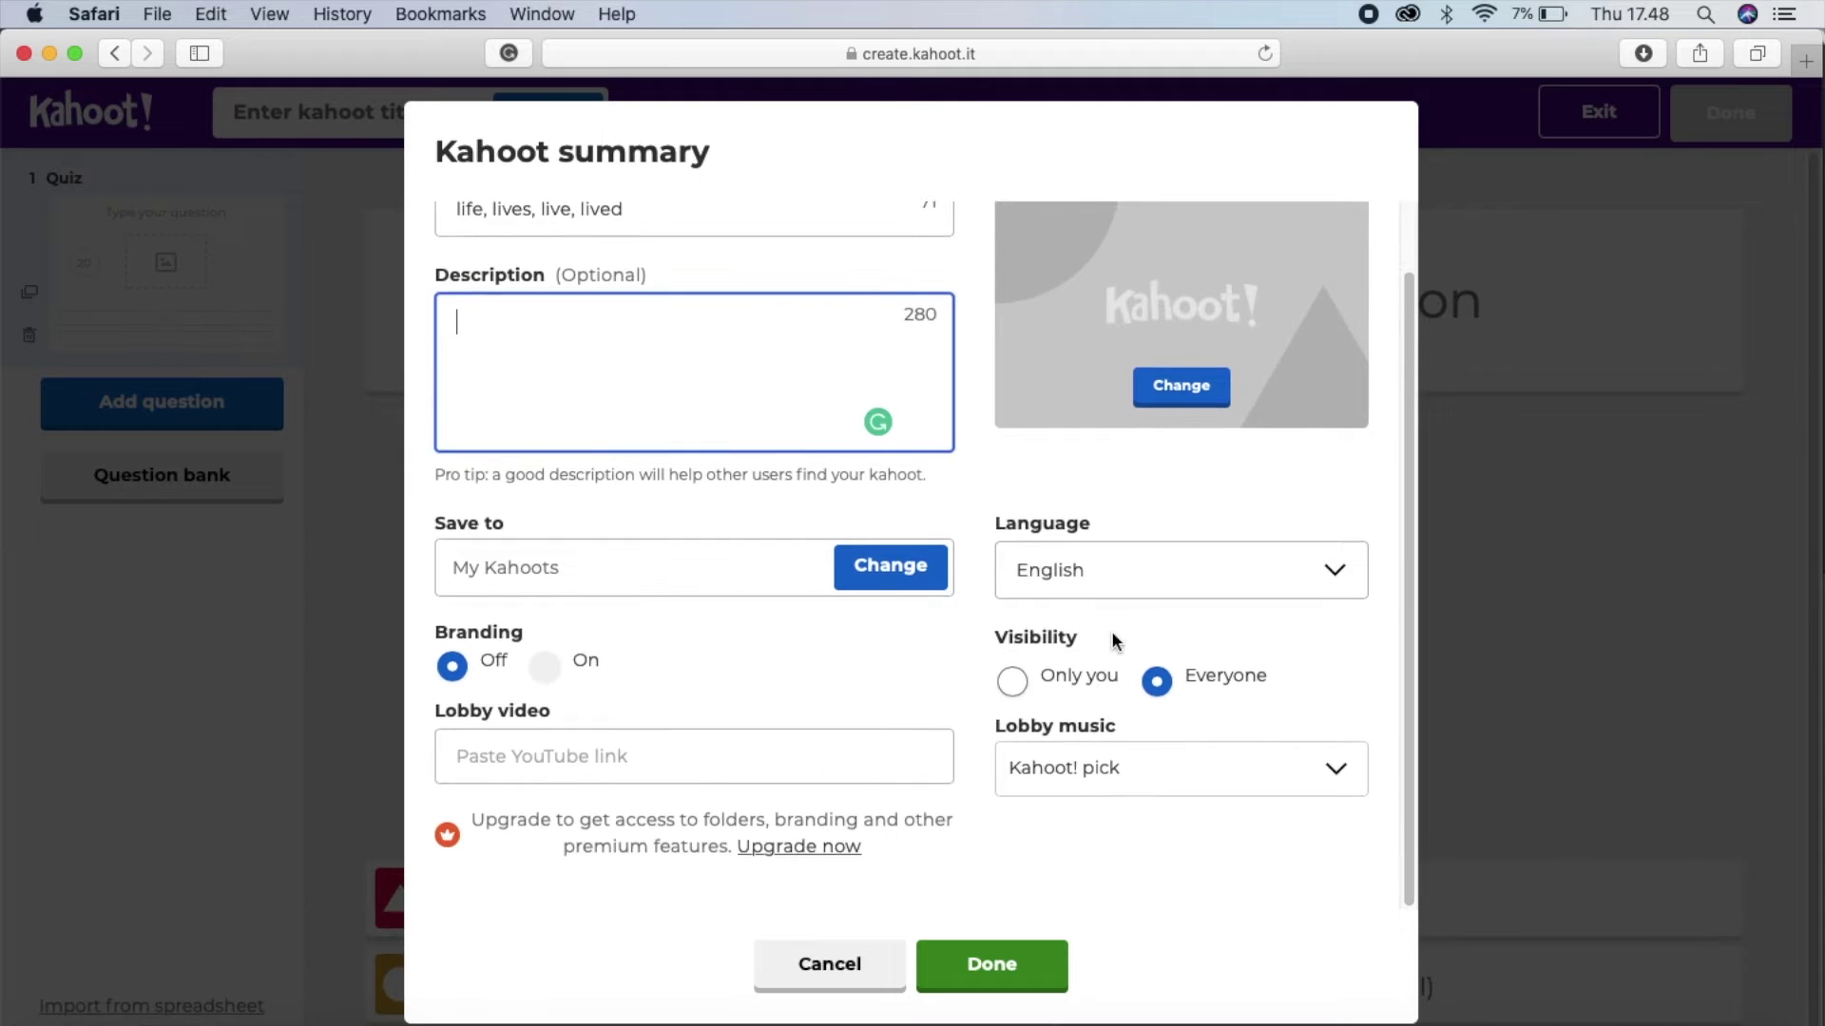
{"action": "left_click", "coordinate": [1131, 585]}
{"action": "left_click", "coordinate": [1133, 593]}
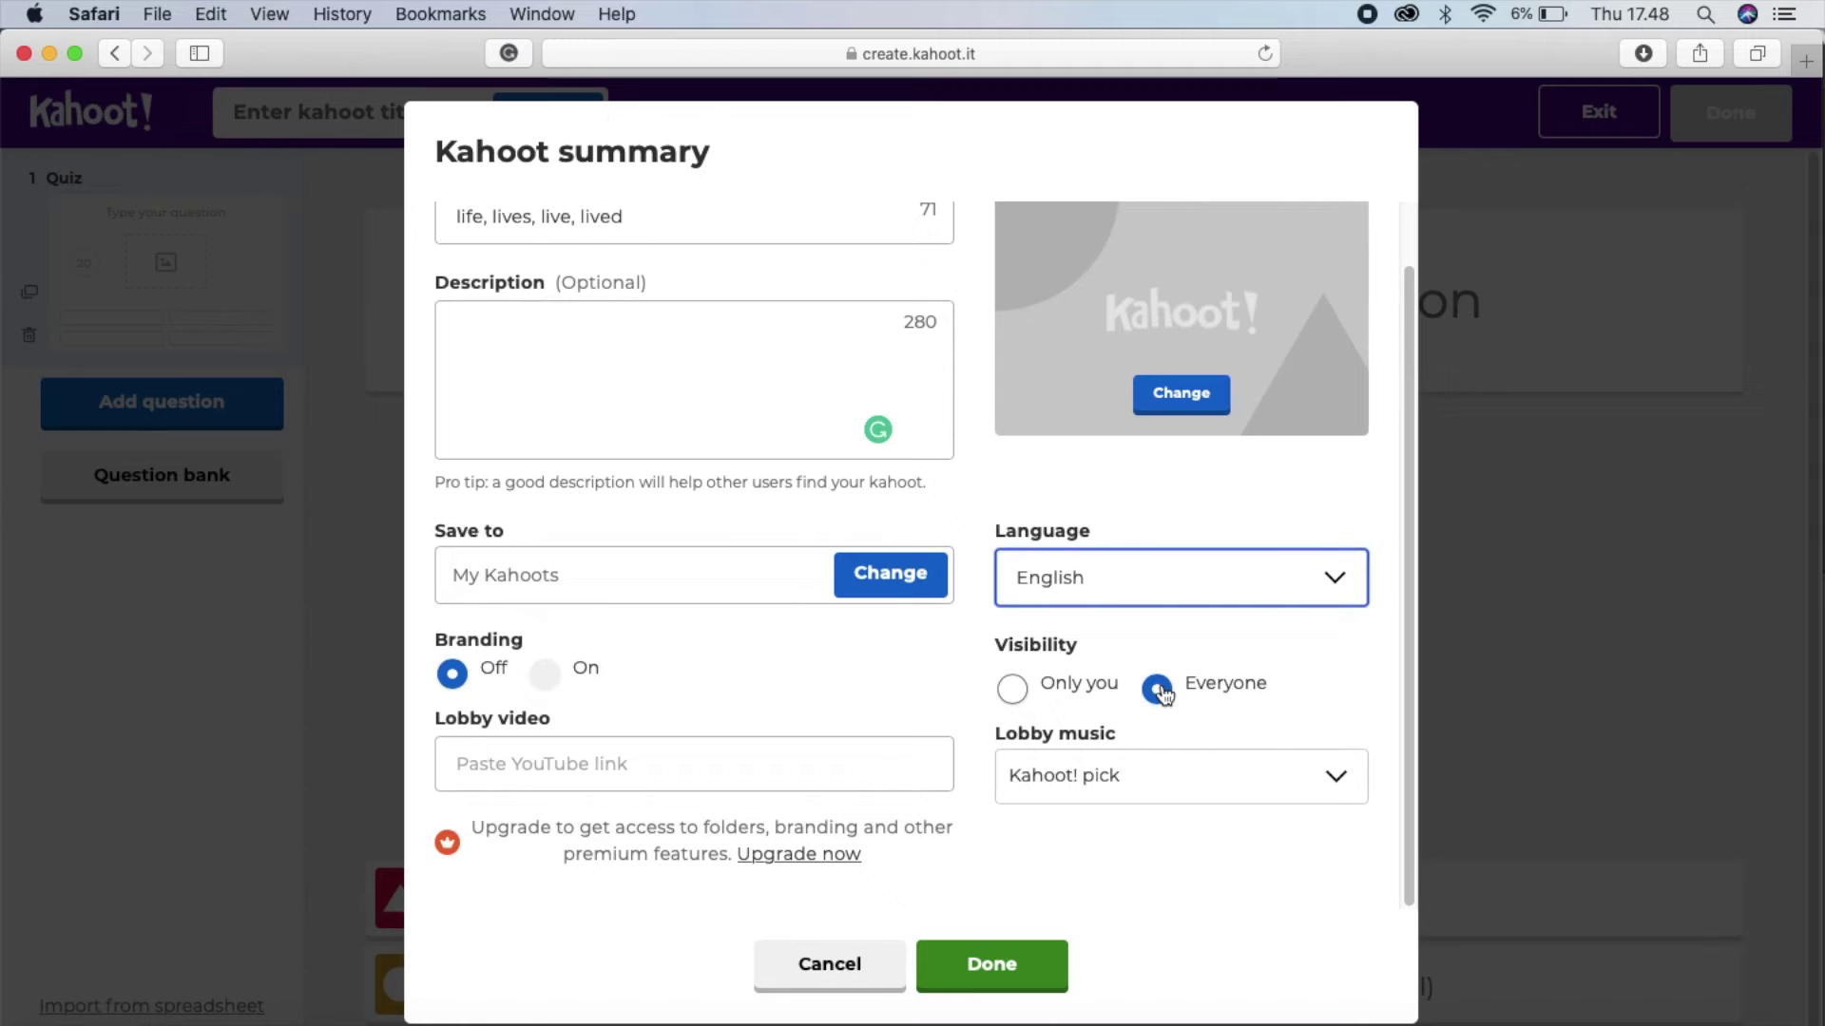
{"action": "left_click", "coordinate": [1144, 793]}
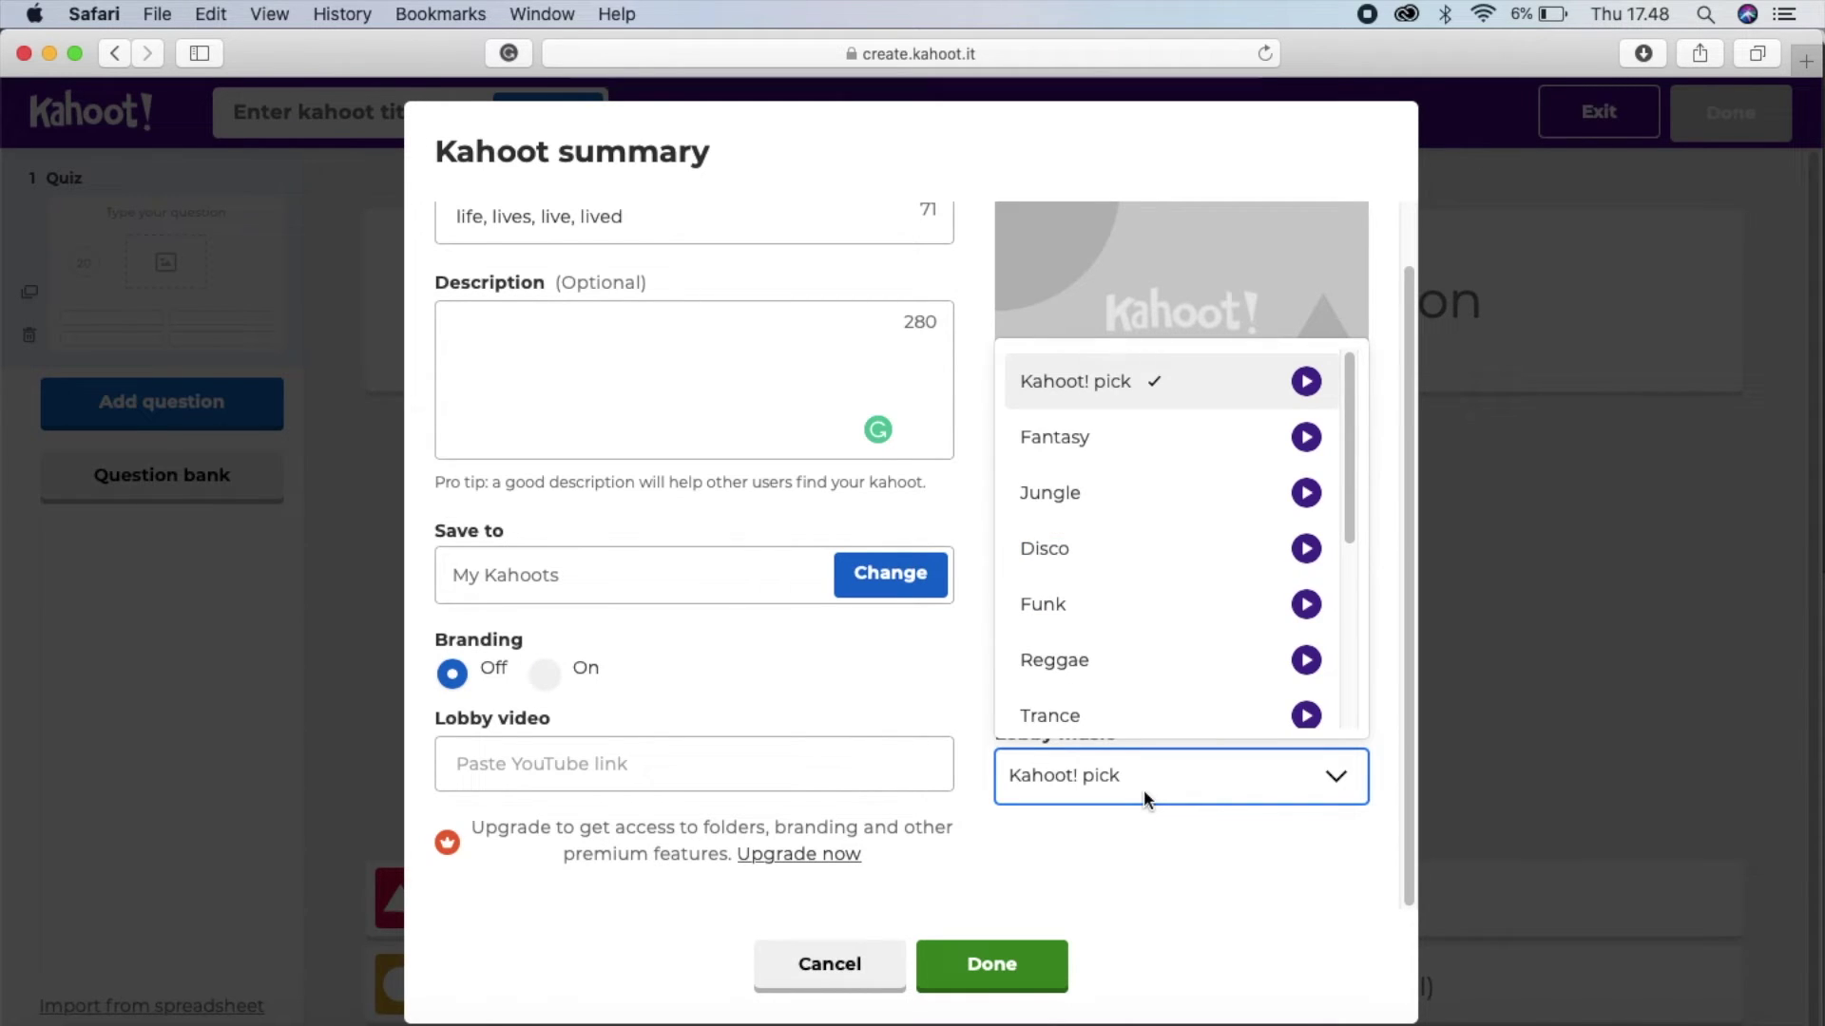
{"action": "left_click", "coordinate": [1156, 875]}
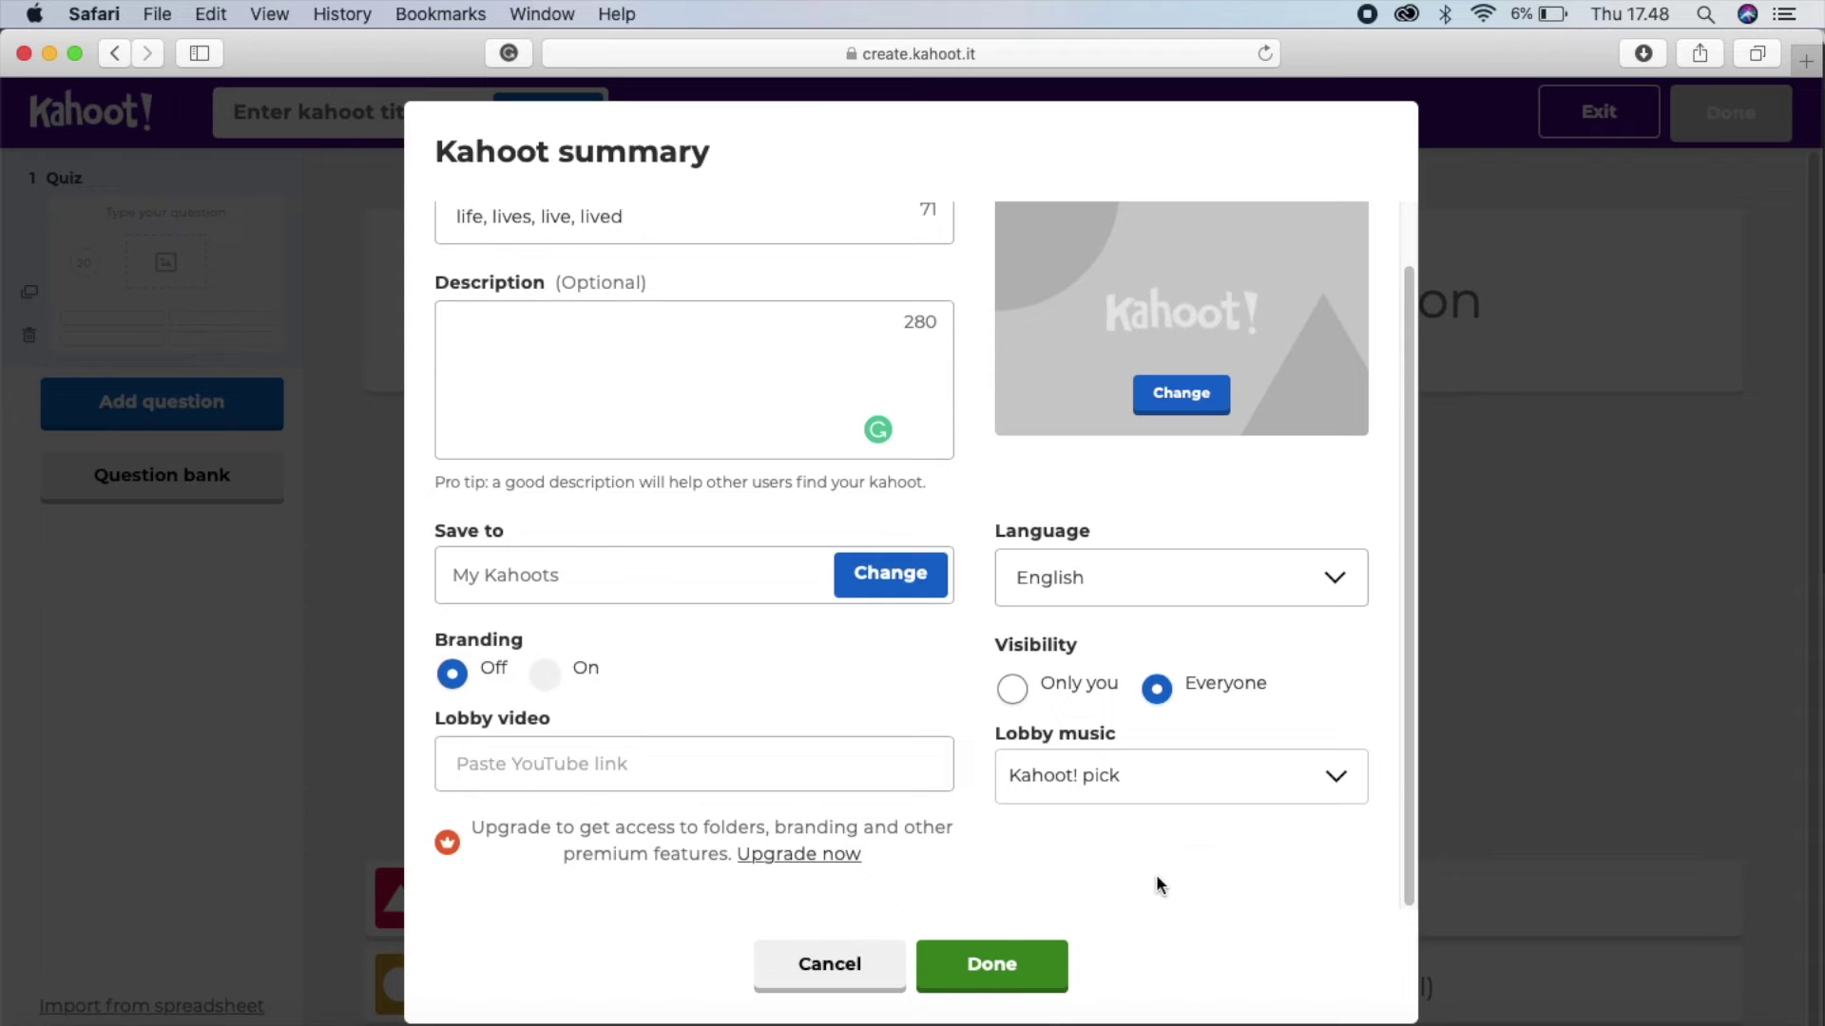
{"action": "left_click", "coordinate": [1025, 946]}
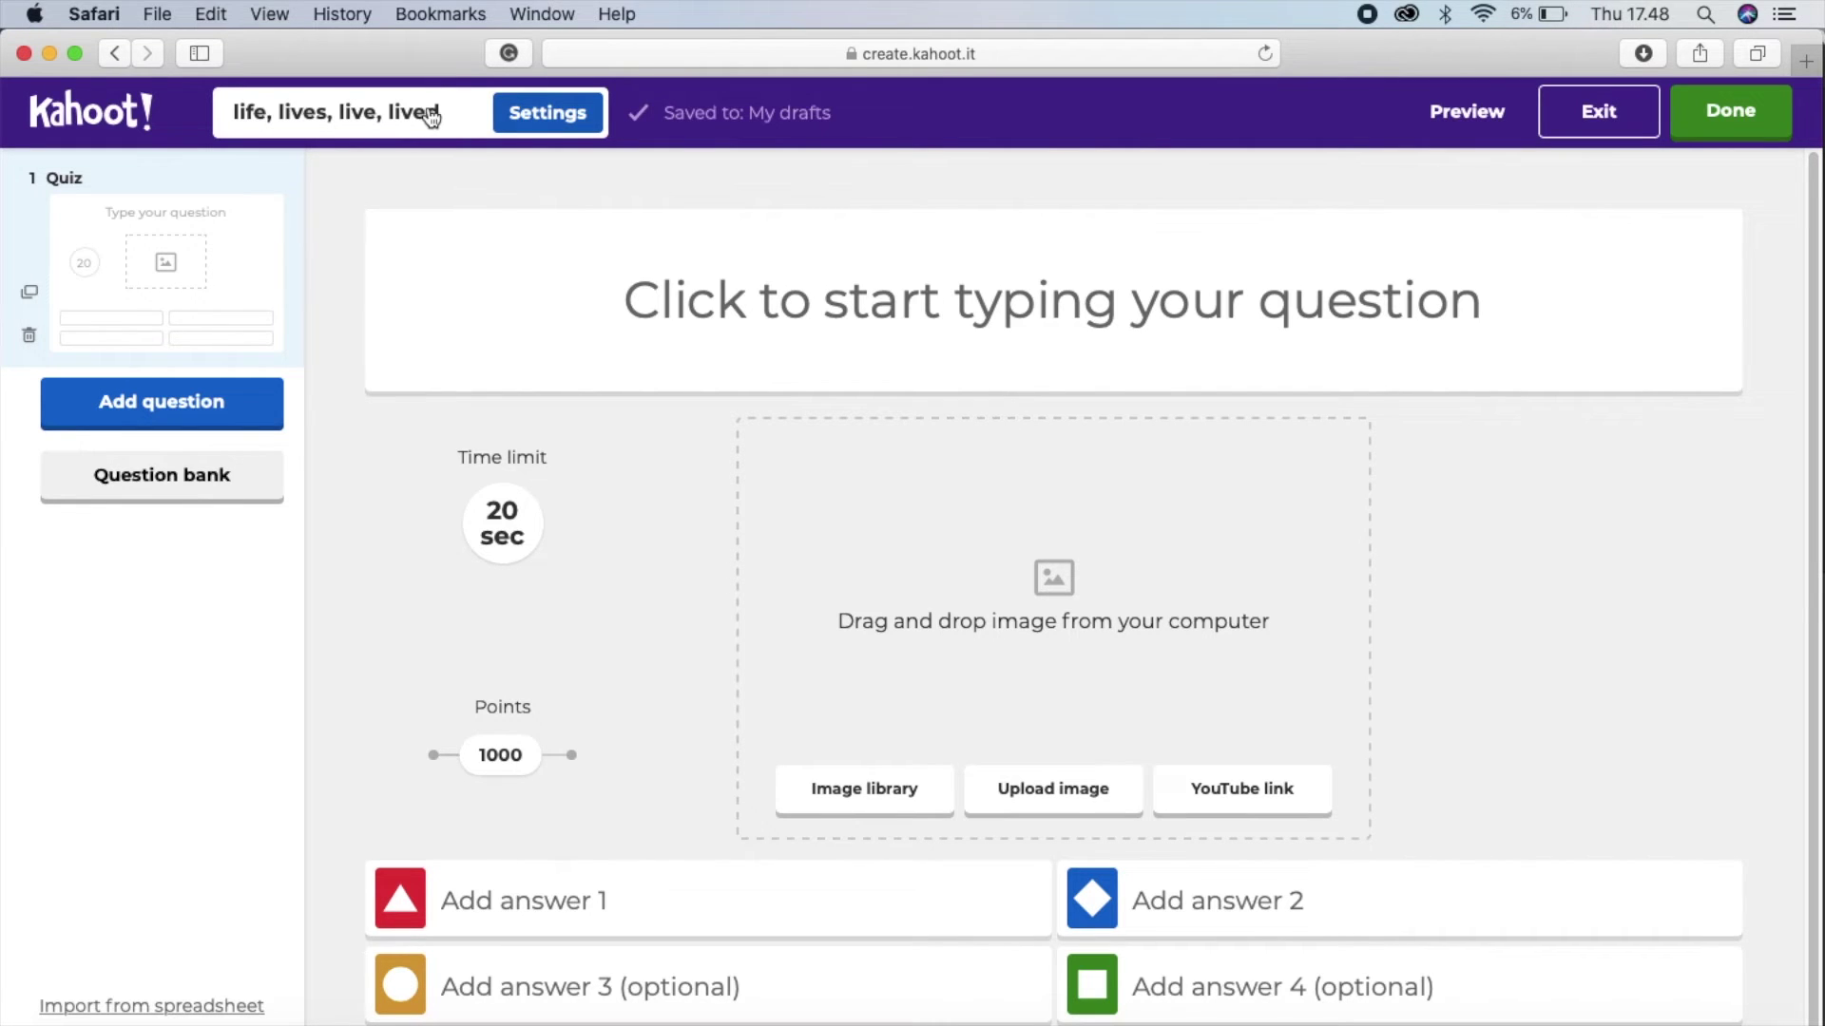
- Write question 1 'Abraham Lincoln _____ in the 19th century.' with answers life, lives, lived, live, marking lived correct
{"action": "left_click", "coordinate": [949, 298]}
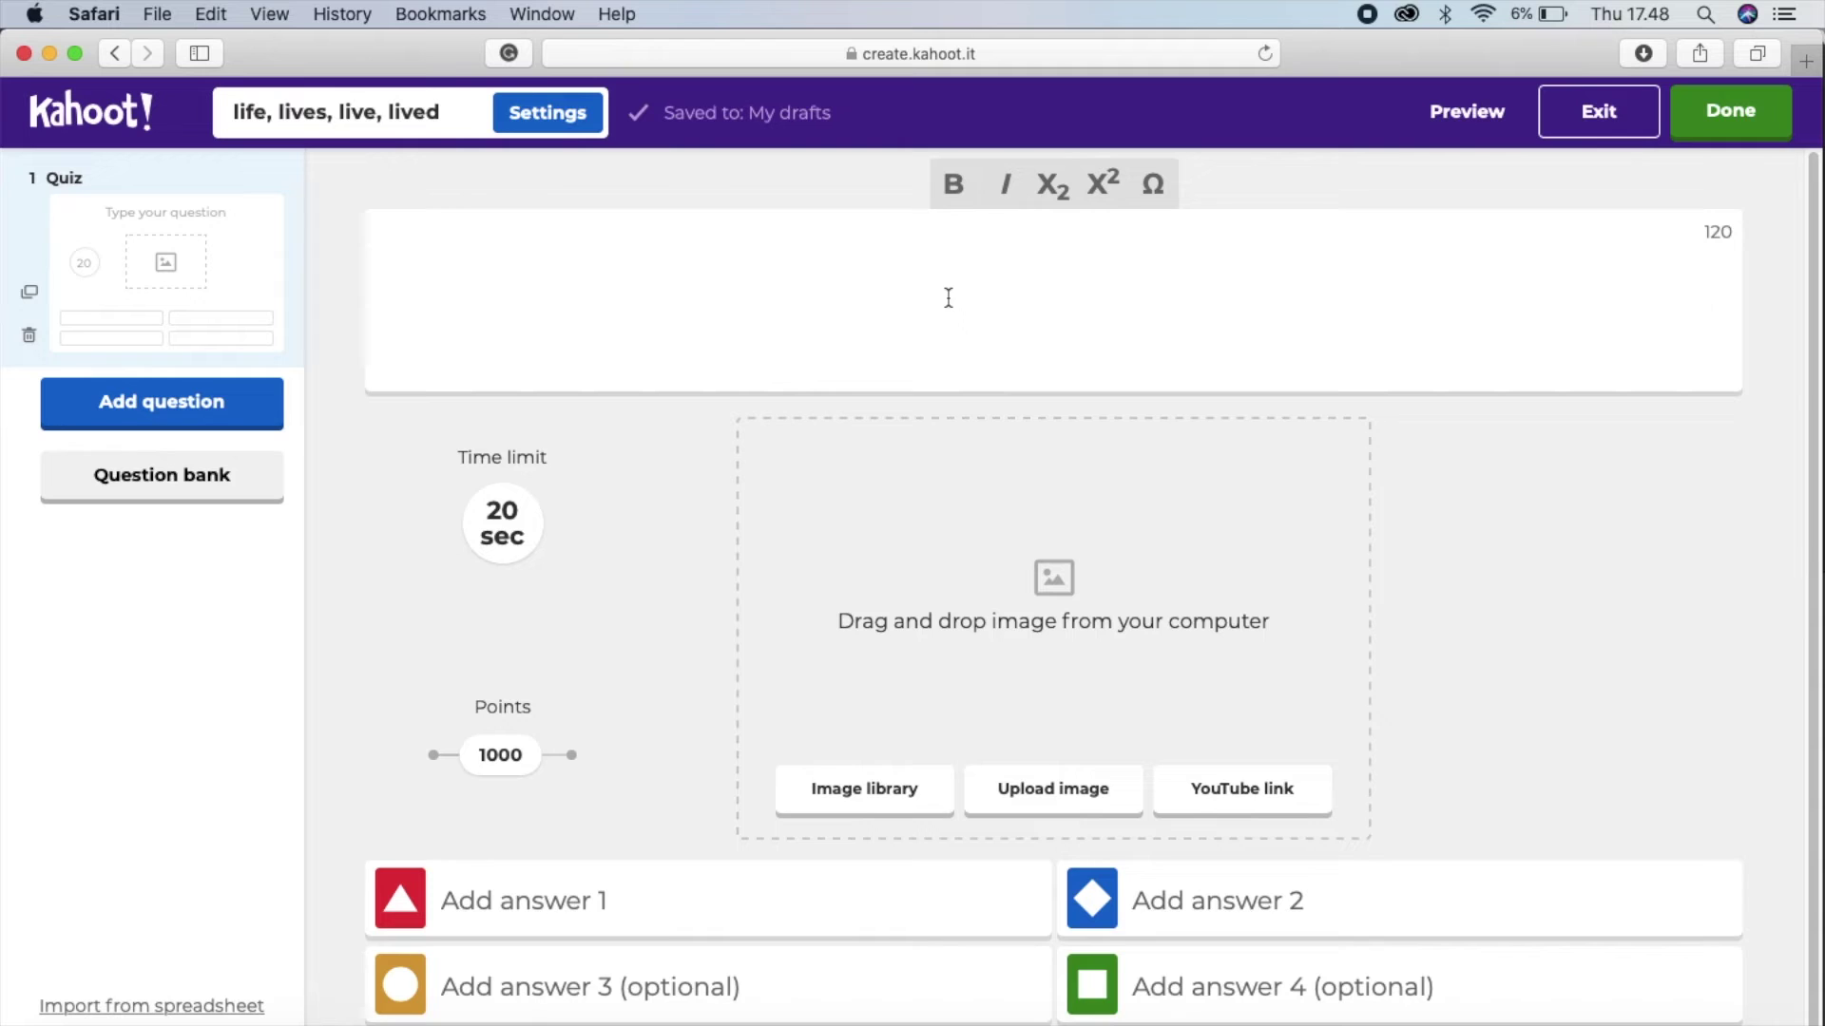
{"action": "type", "text": "Abraham Lincoln ______ in the 19th century"}
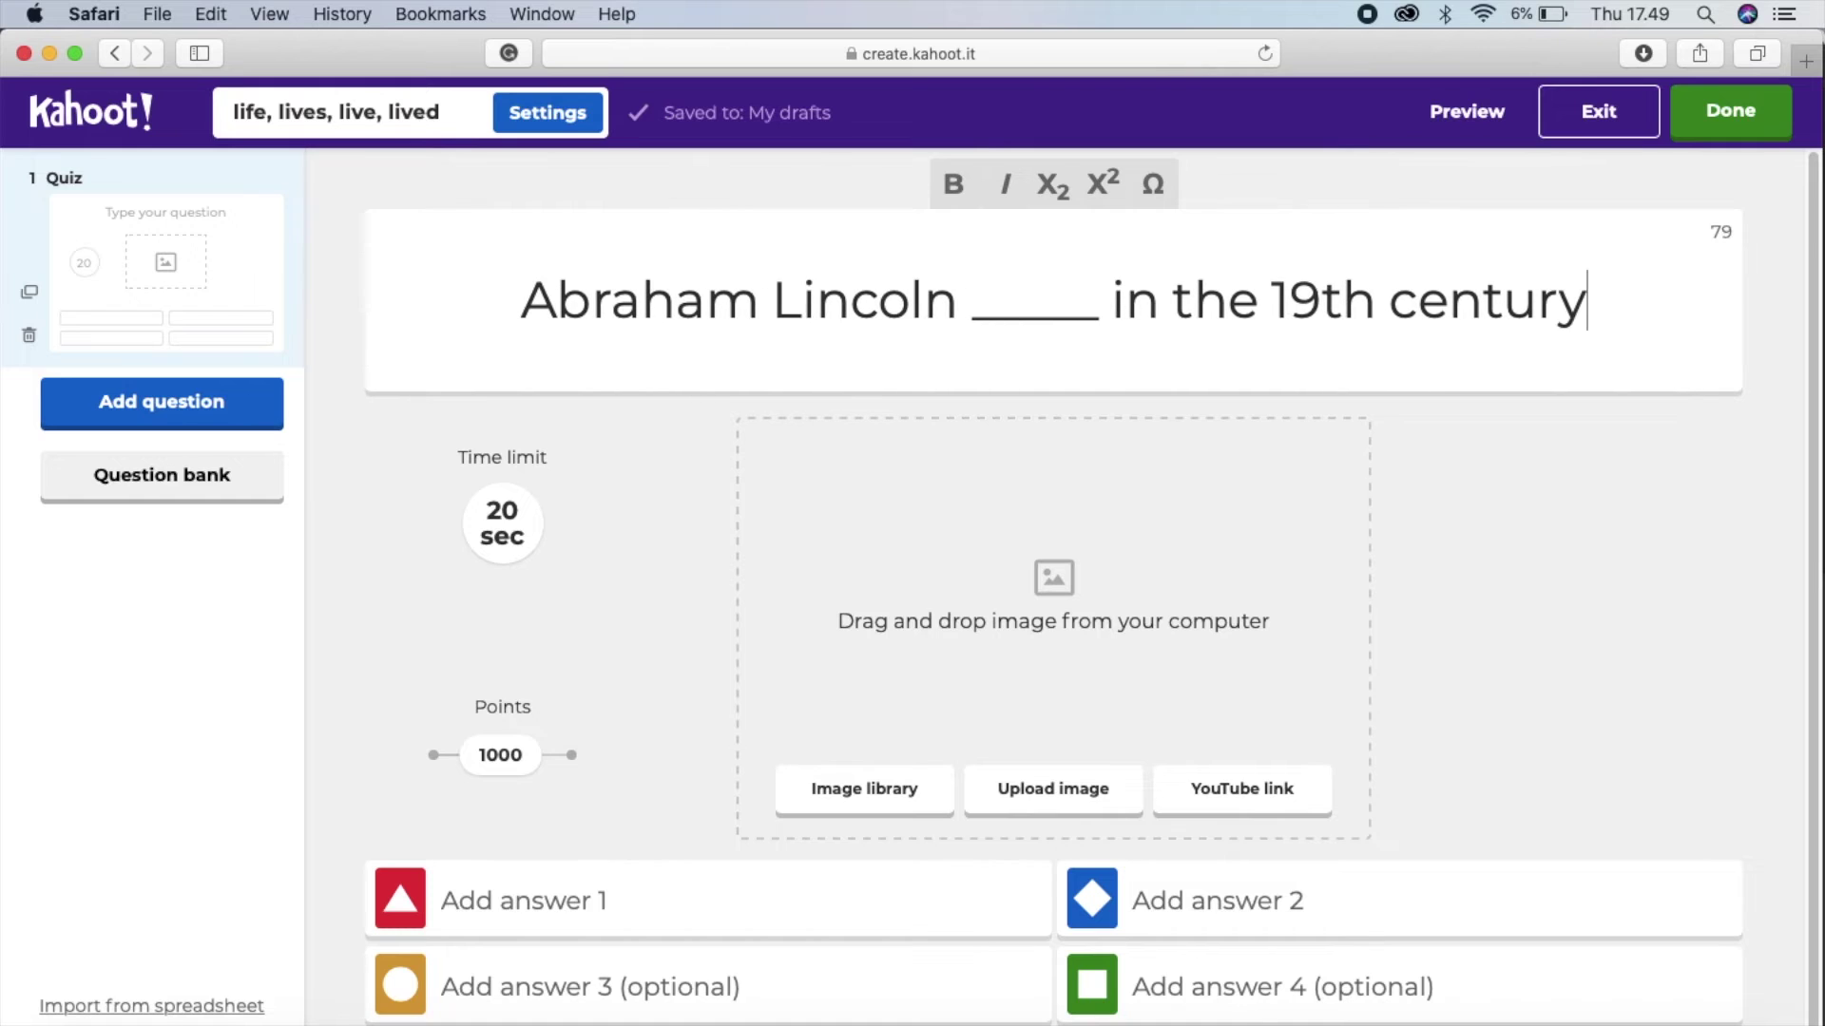
{"action": "type", "text": "."}
{"action": "left_click", "coordinate": [533, 889]}
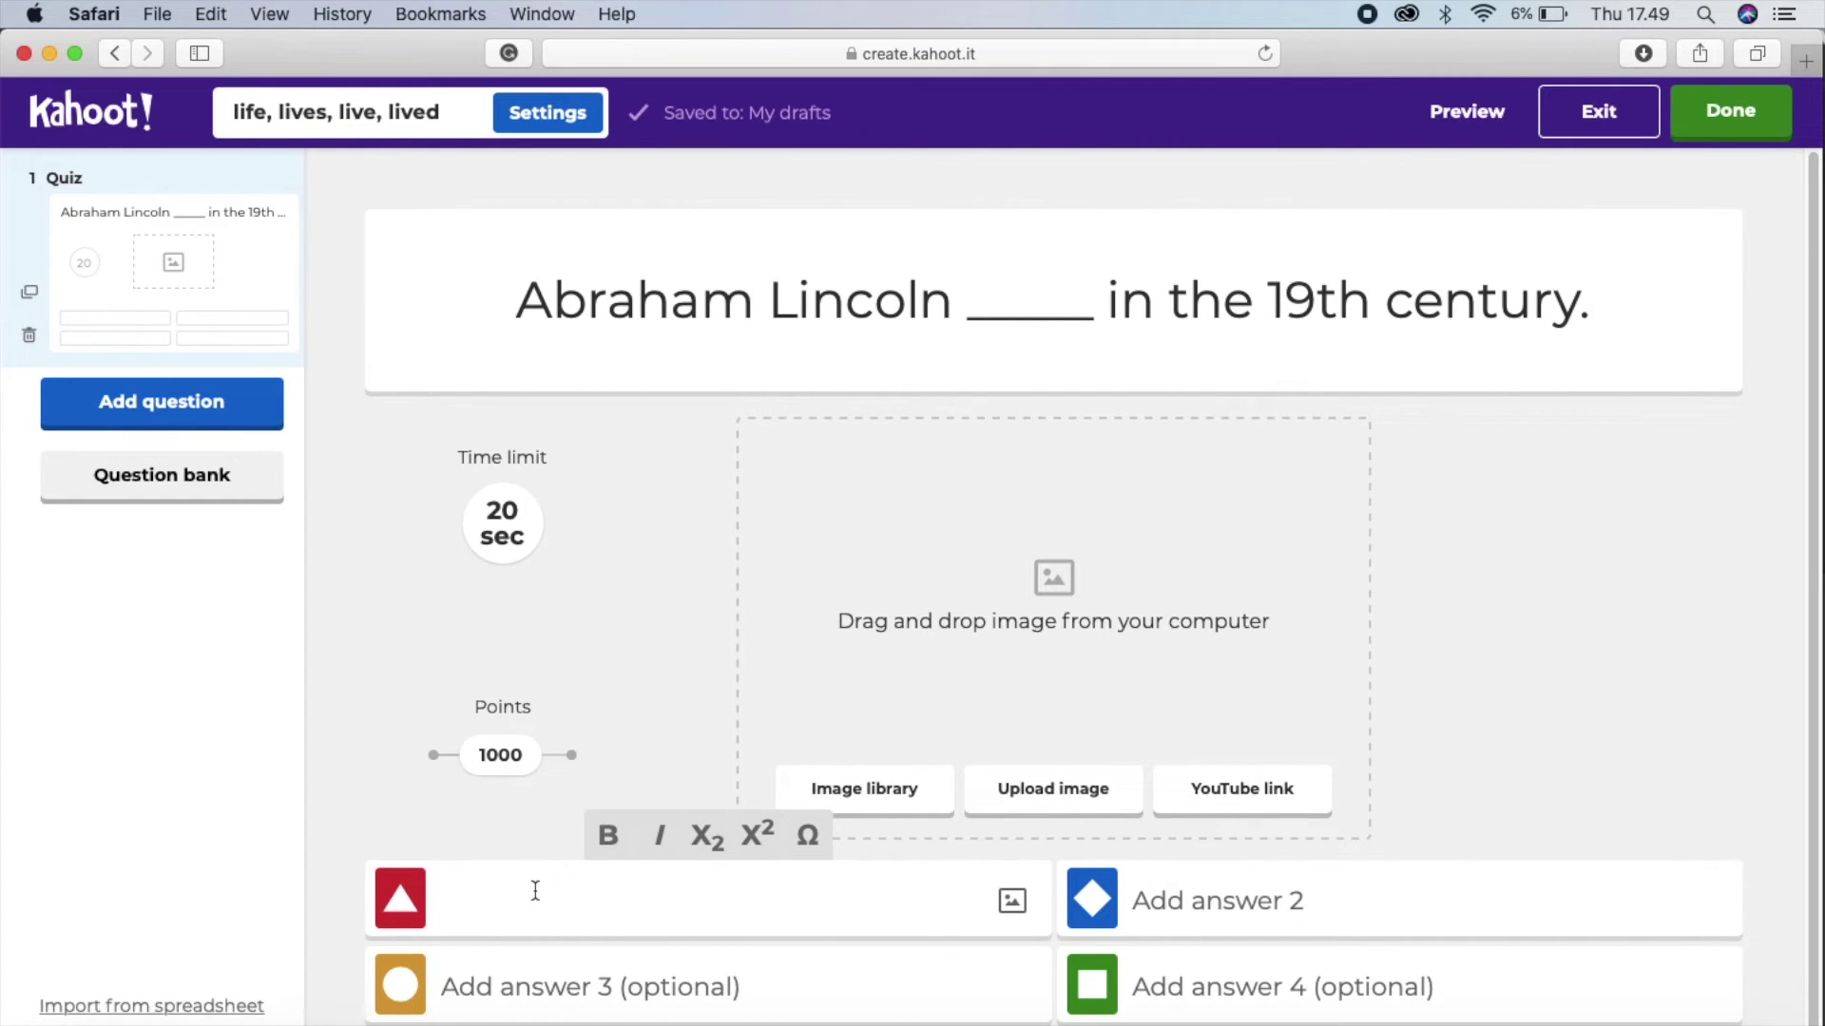
{"action": "type", "text": "life"}
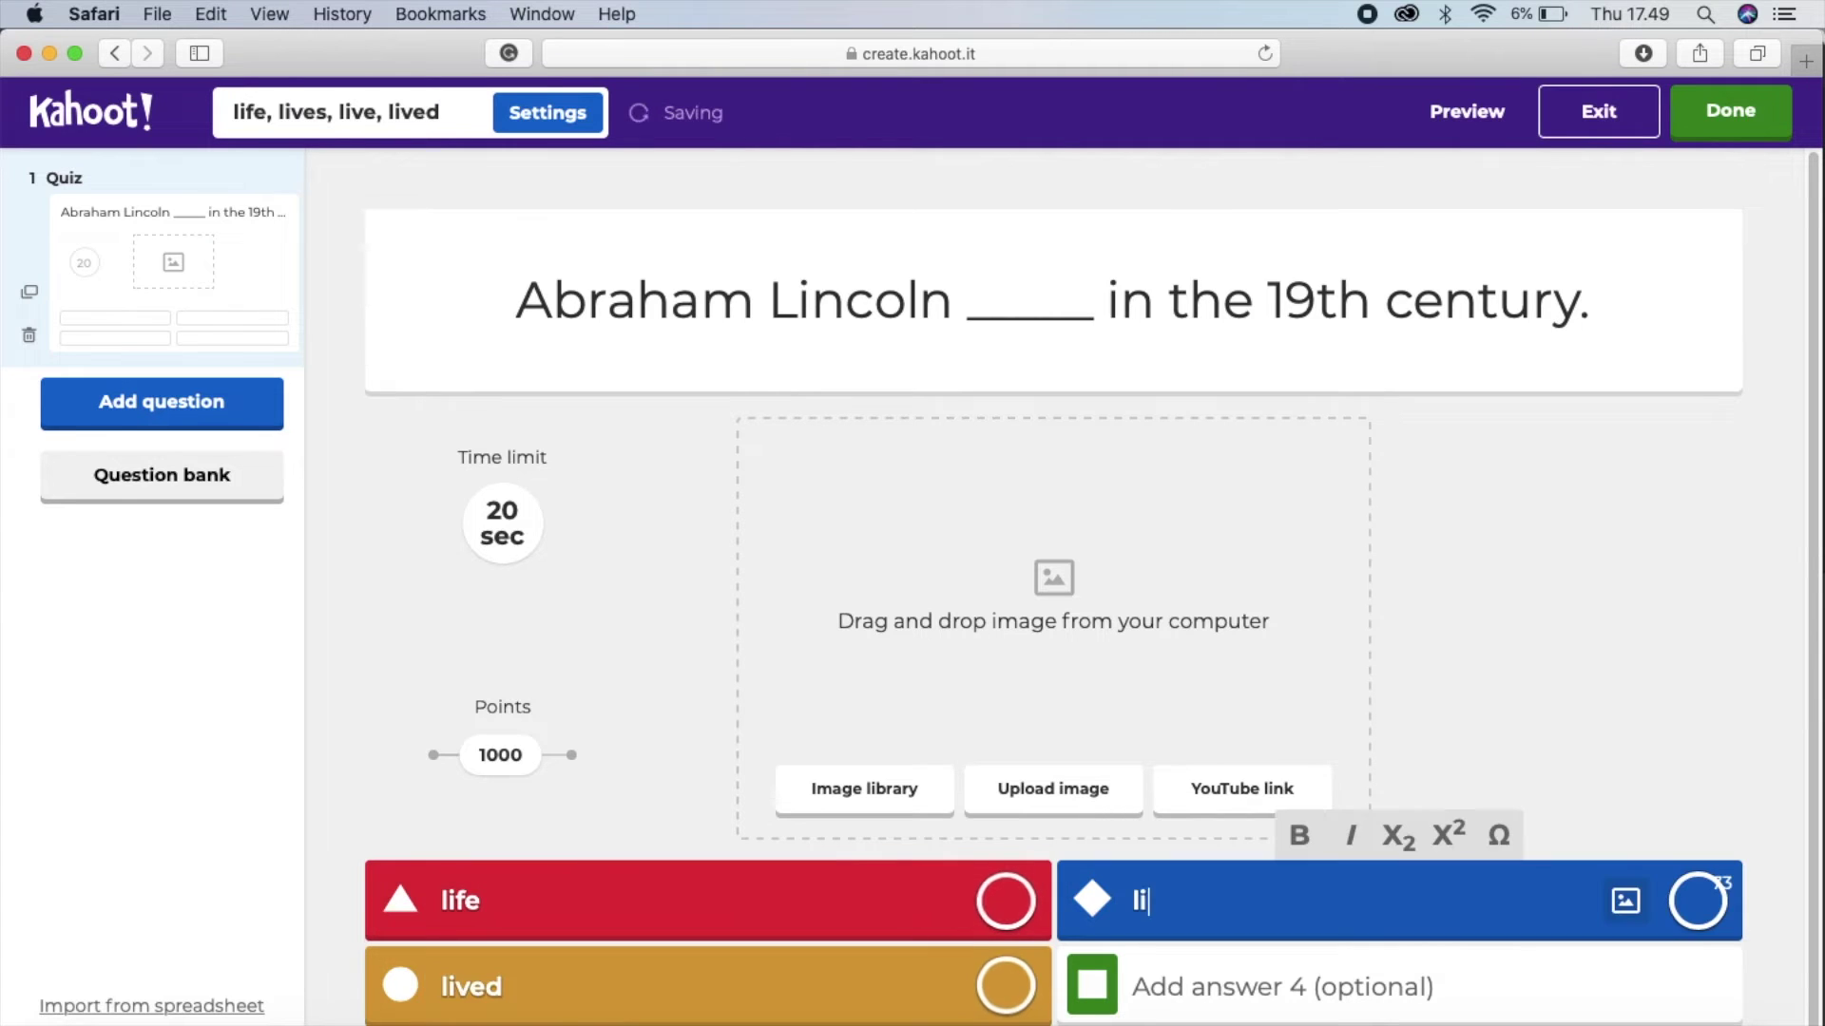
{"action": "type", "text": "ves"}
{"action": "left_click", "coordinate": [1277, 984]}
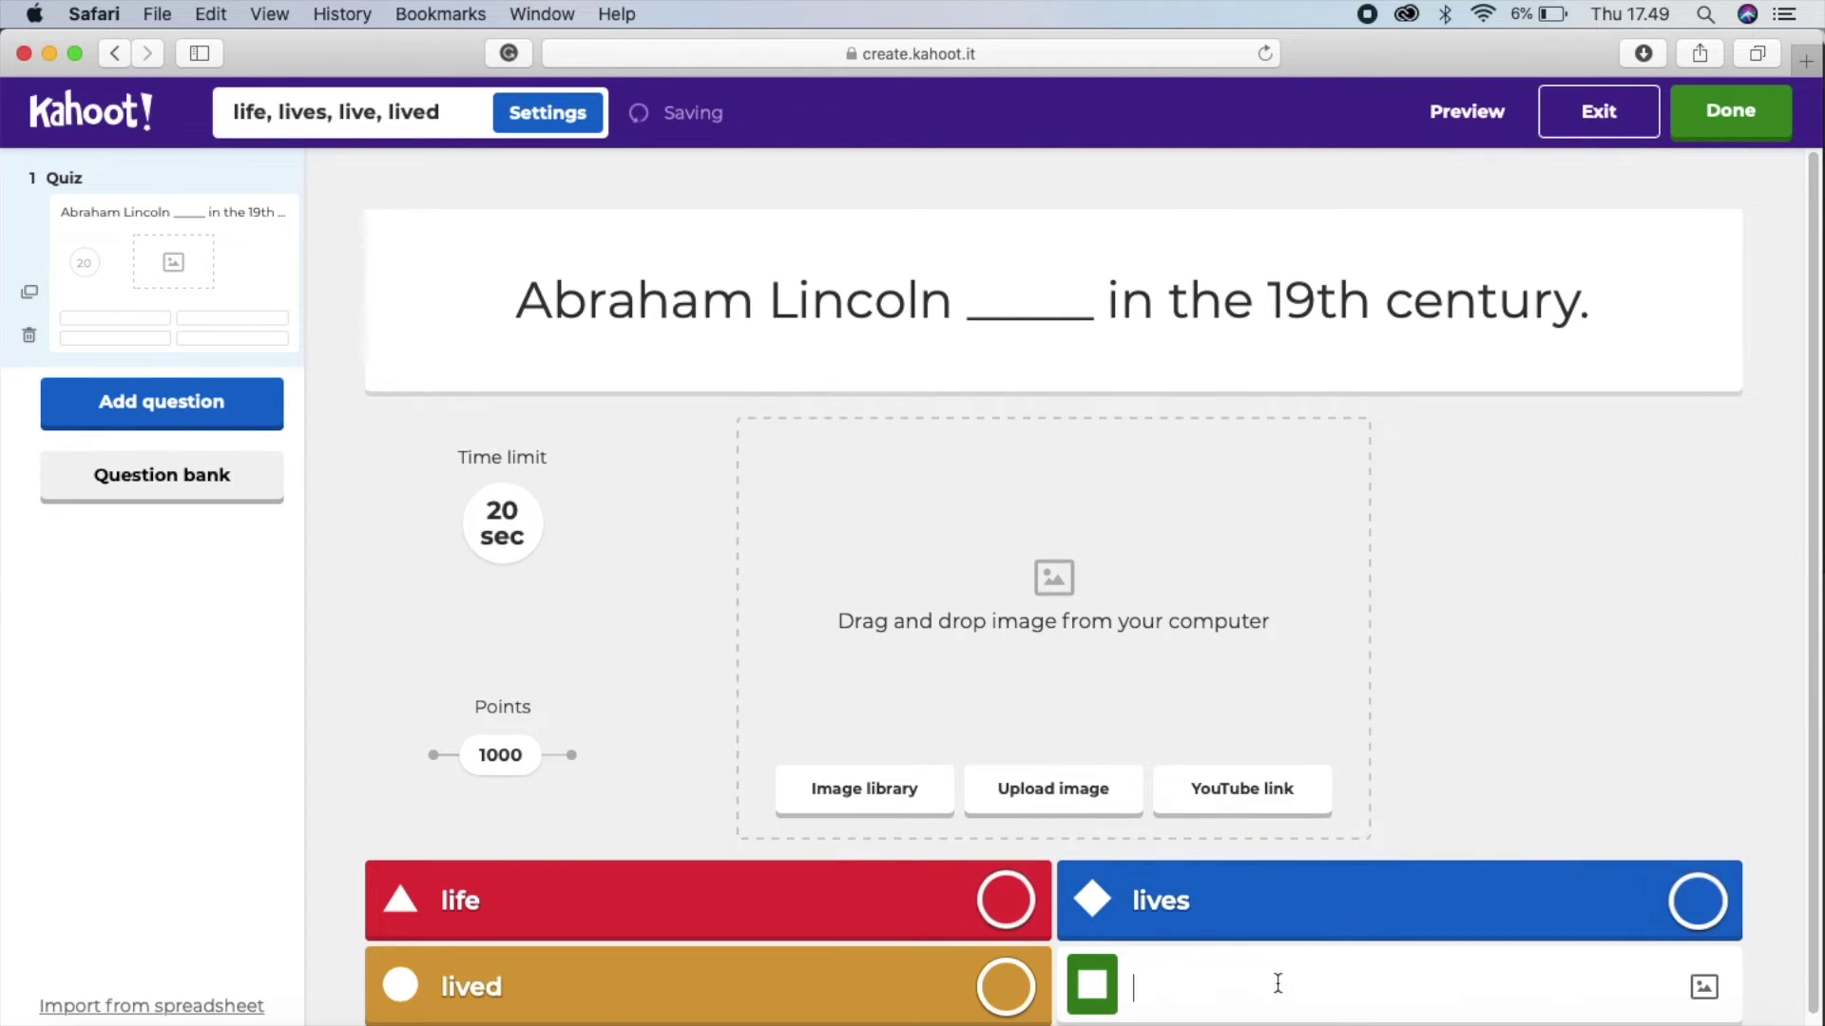
{"action": "type", "text": "live"}
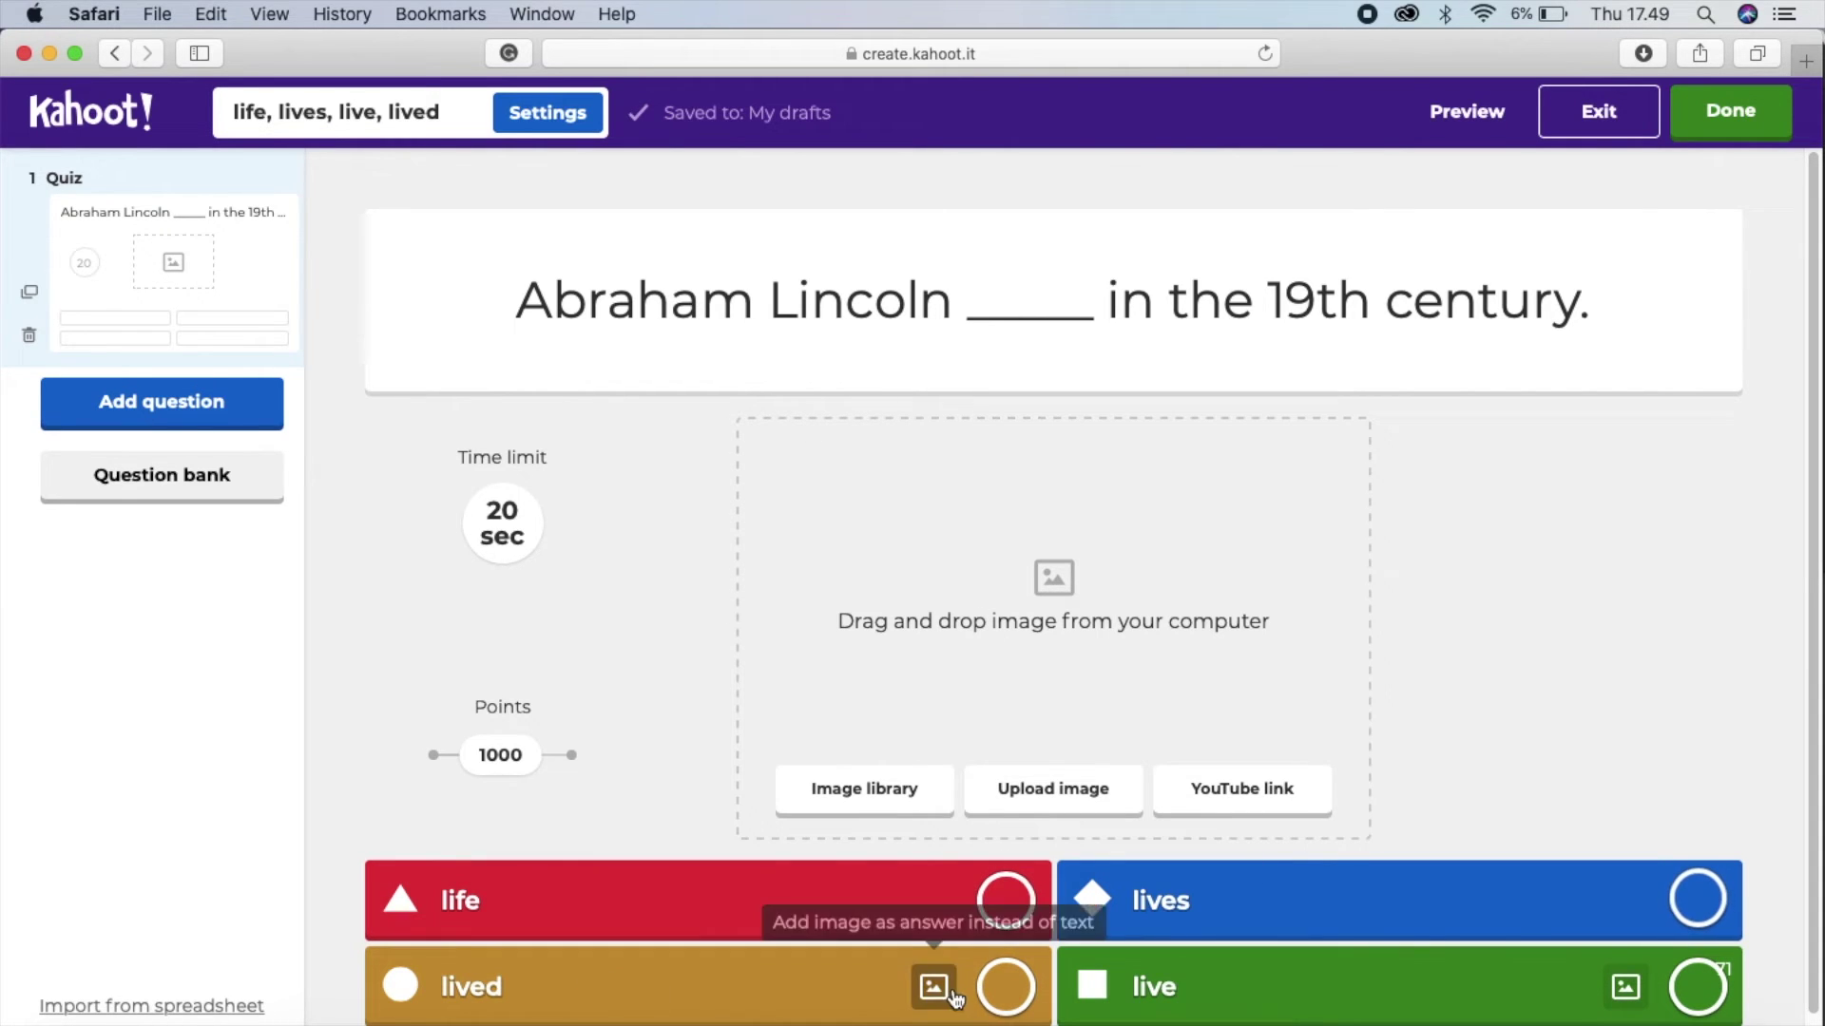
{"action": "left_click", "coordinate": [1010, 991]}
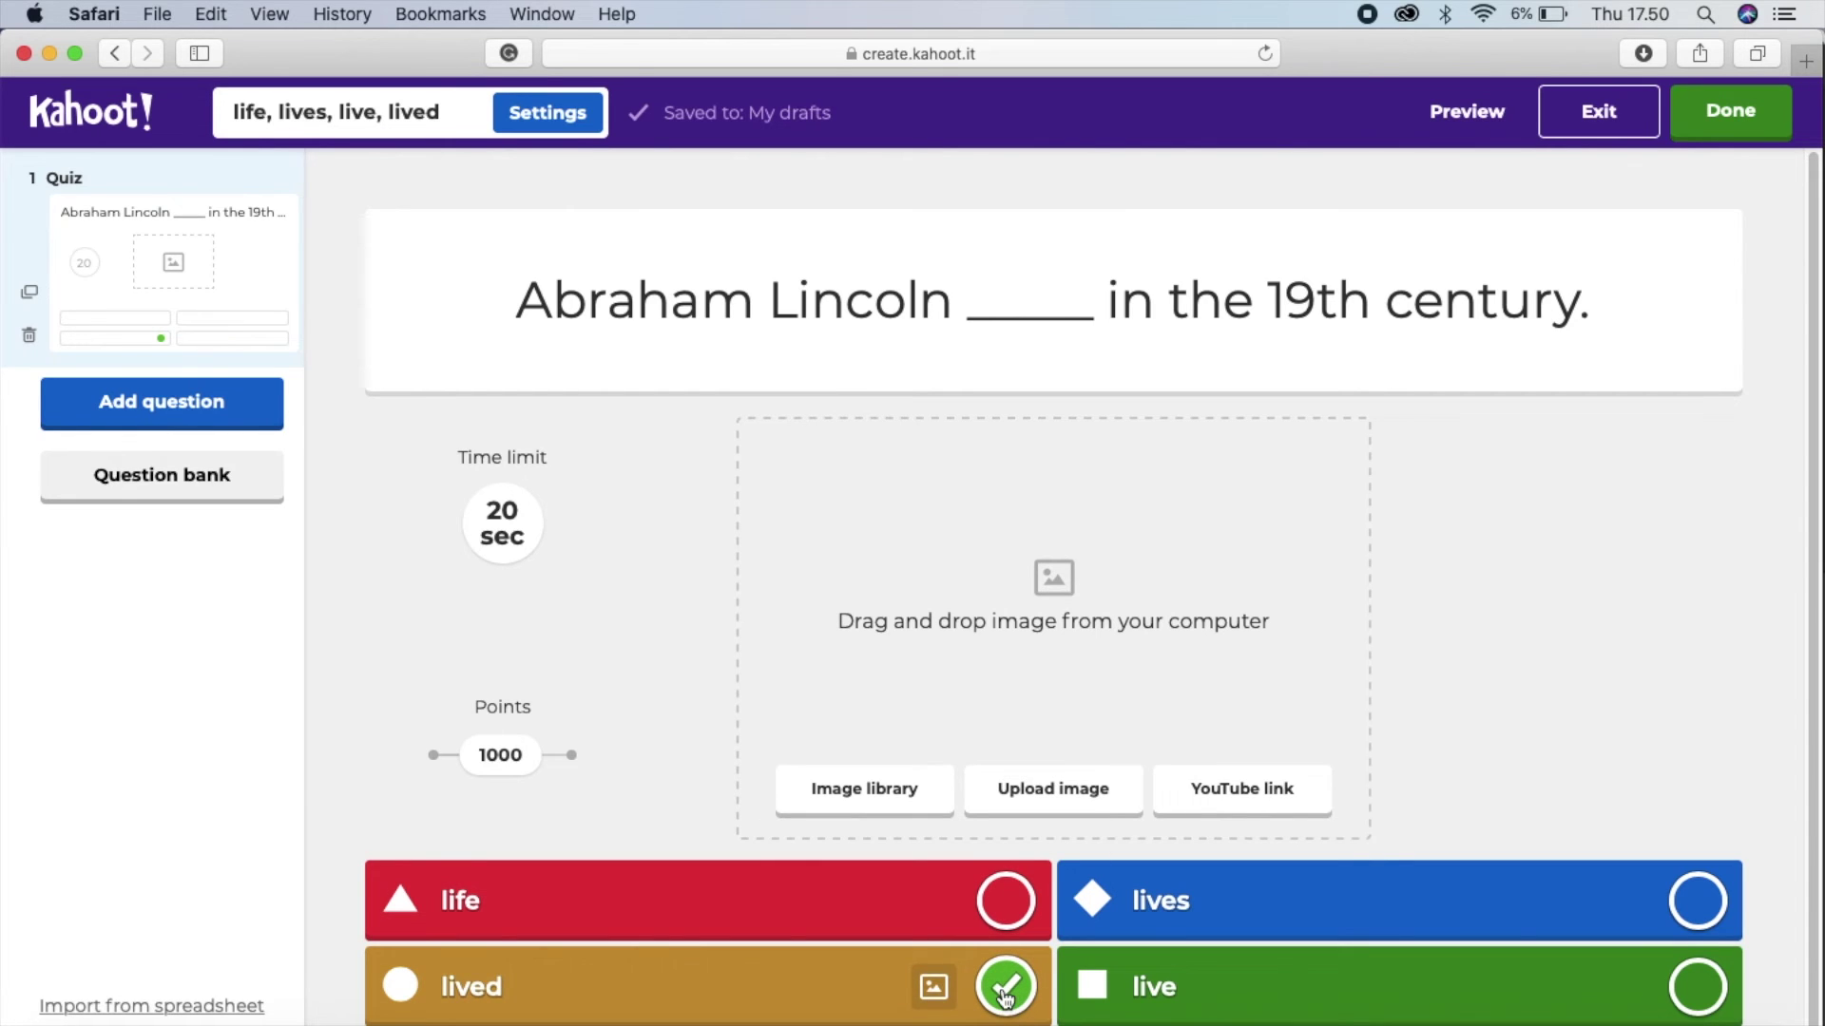
{"action": "left_click", "coordinate": [184, 408]}
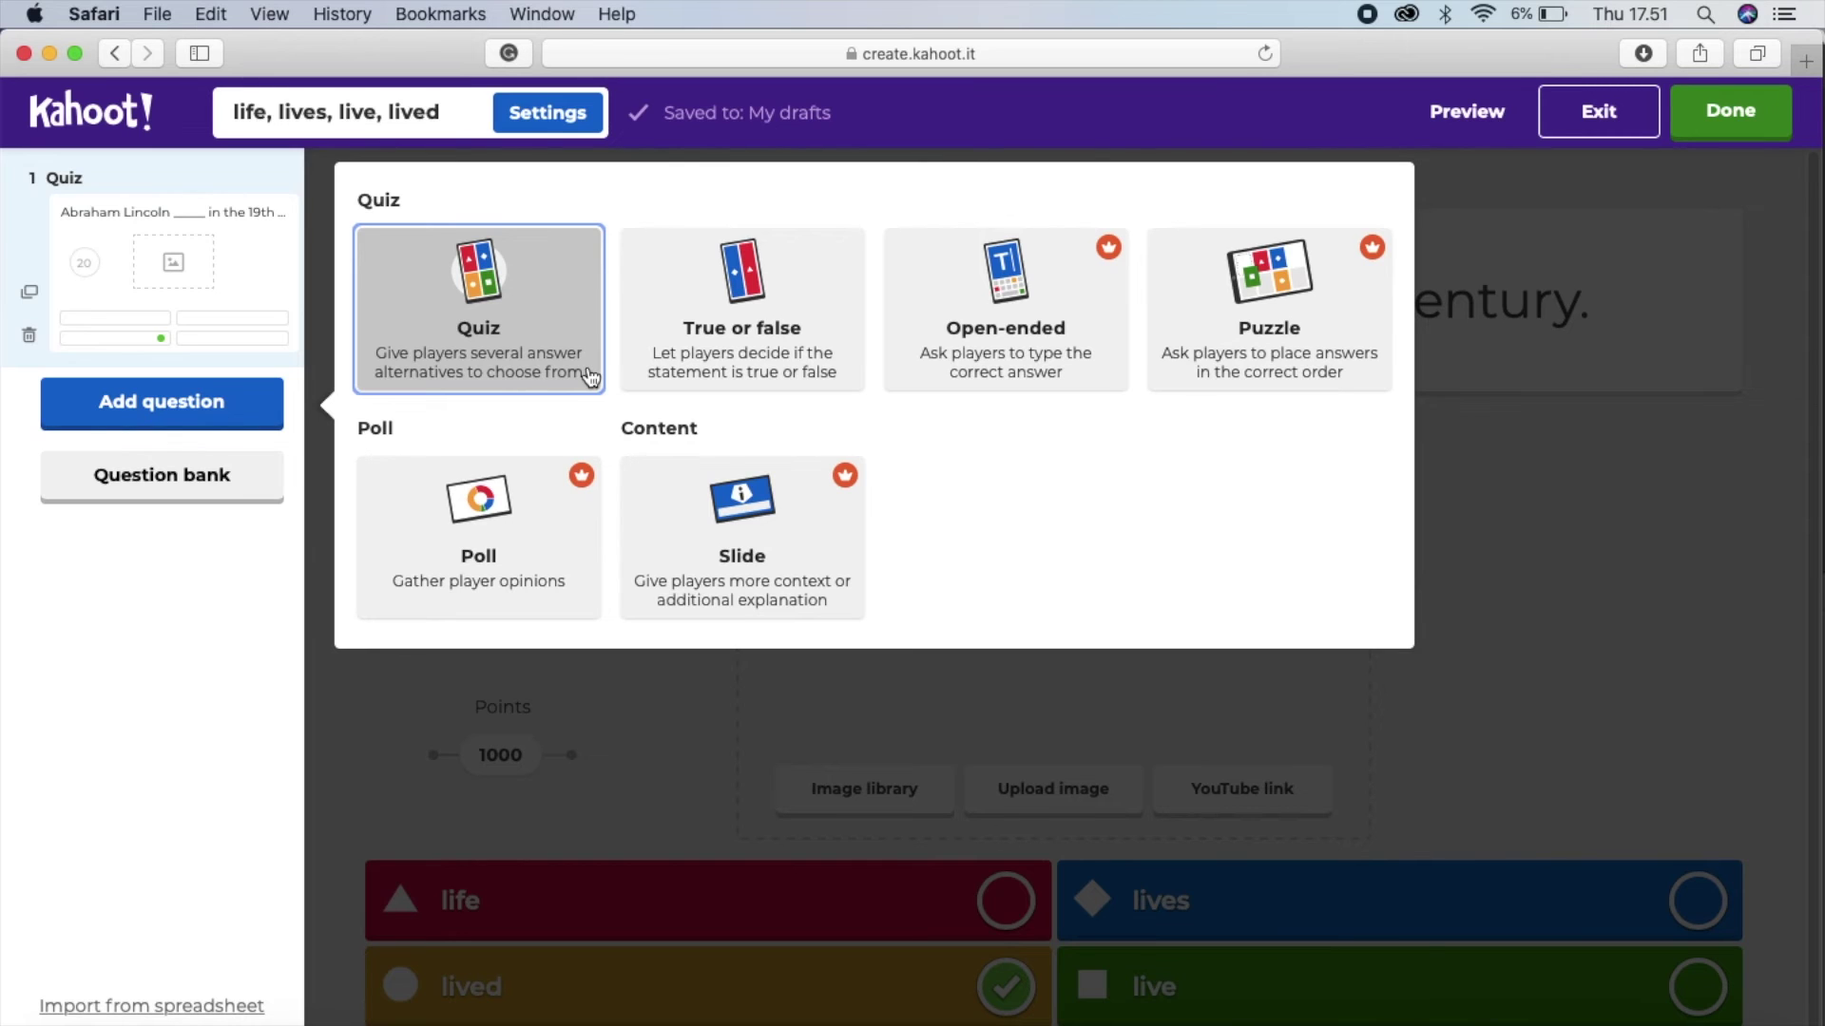
- Add quiz question 2 'Angela ____ in Argentina.' with answers life, lives, lived, live; lives correct
{"action": "left_click", "coordinate": [513, 344]}
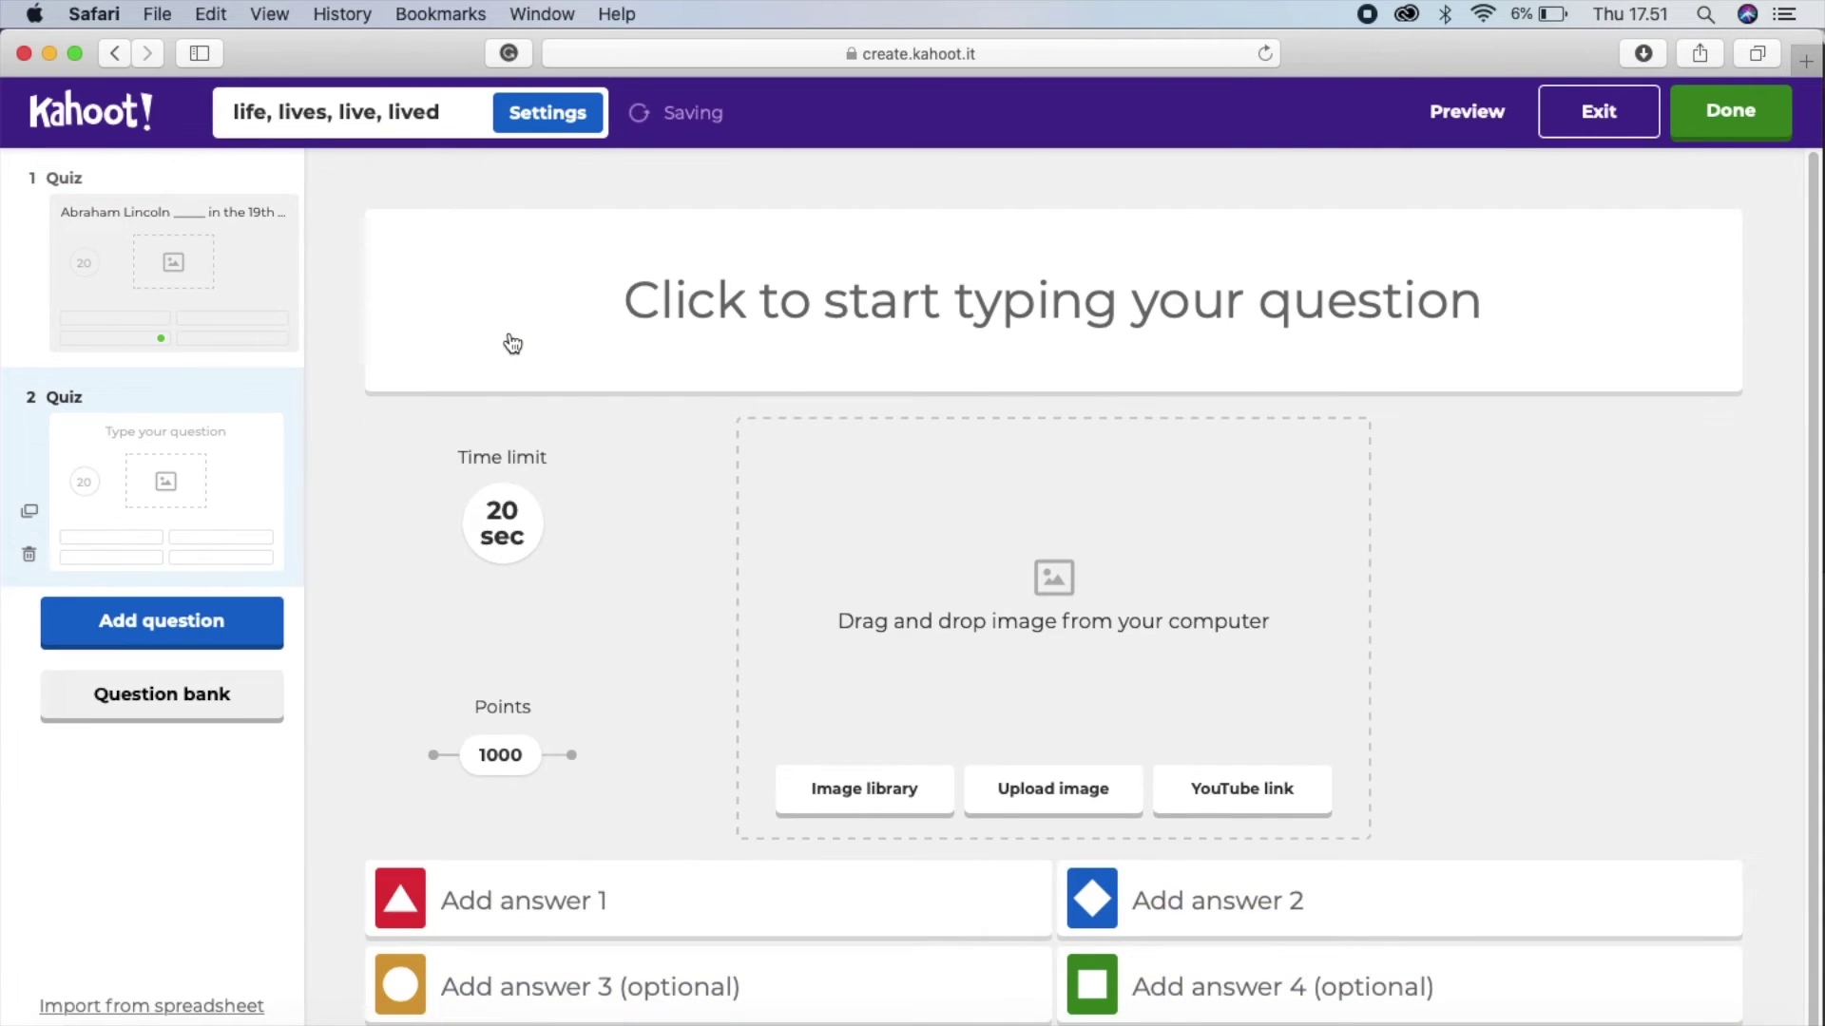
{"action": "left_click", "coordinate": [777, 310]}
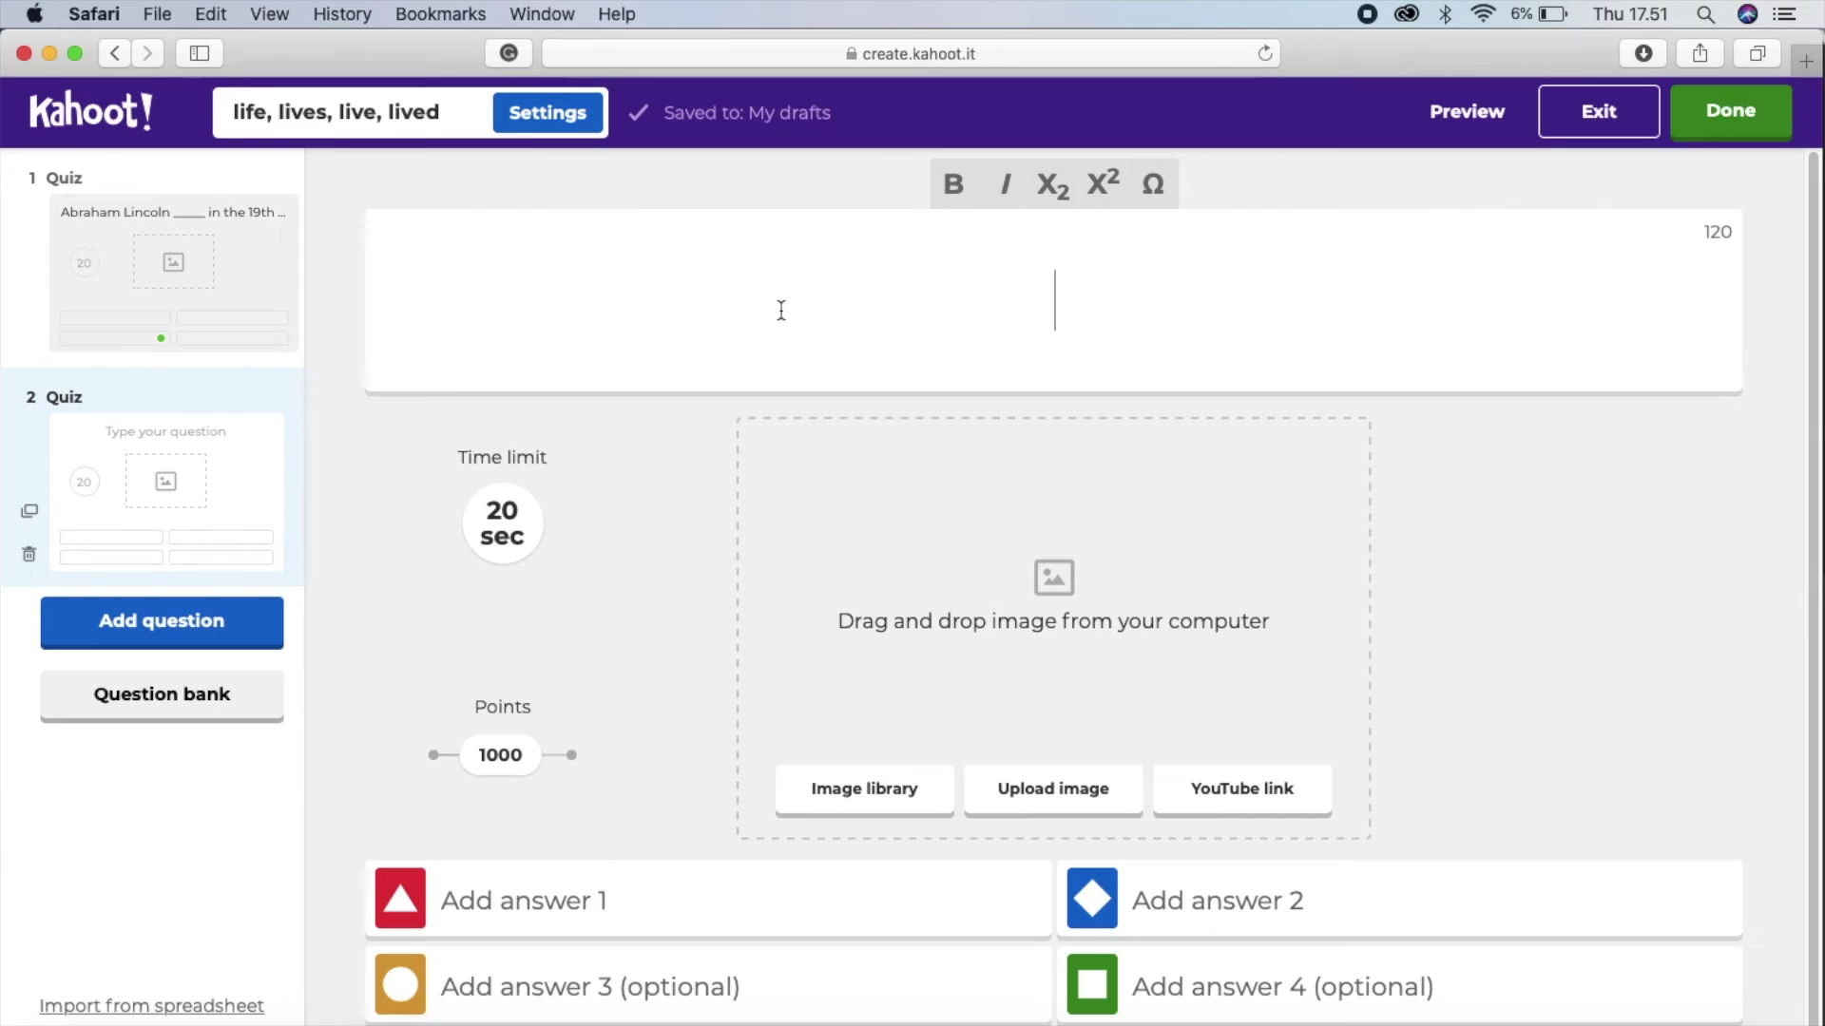
{"action": "type", "text": "Angela ____ in Argentina"}
{"action": "key", "text": "BackSpace"}
{"action": "type", "text": "na"}
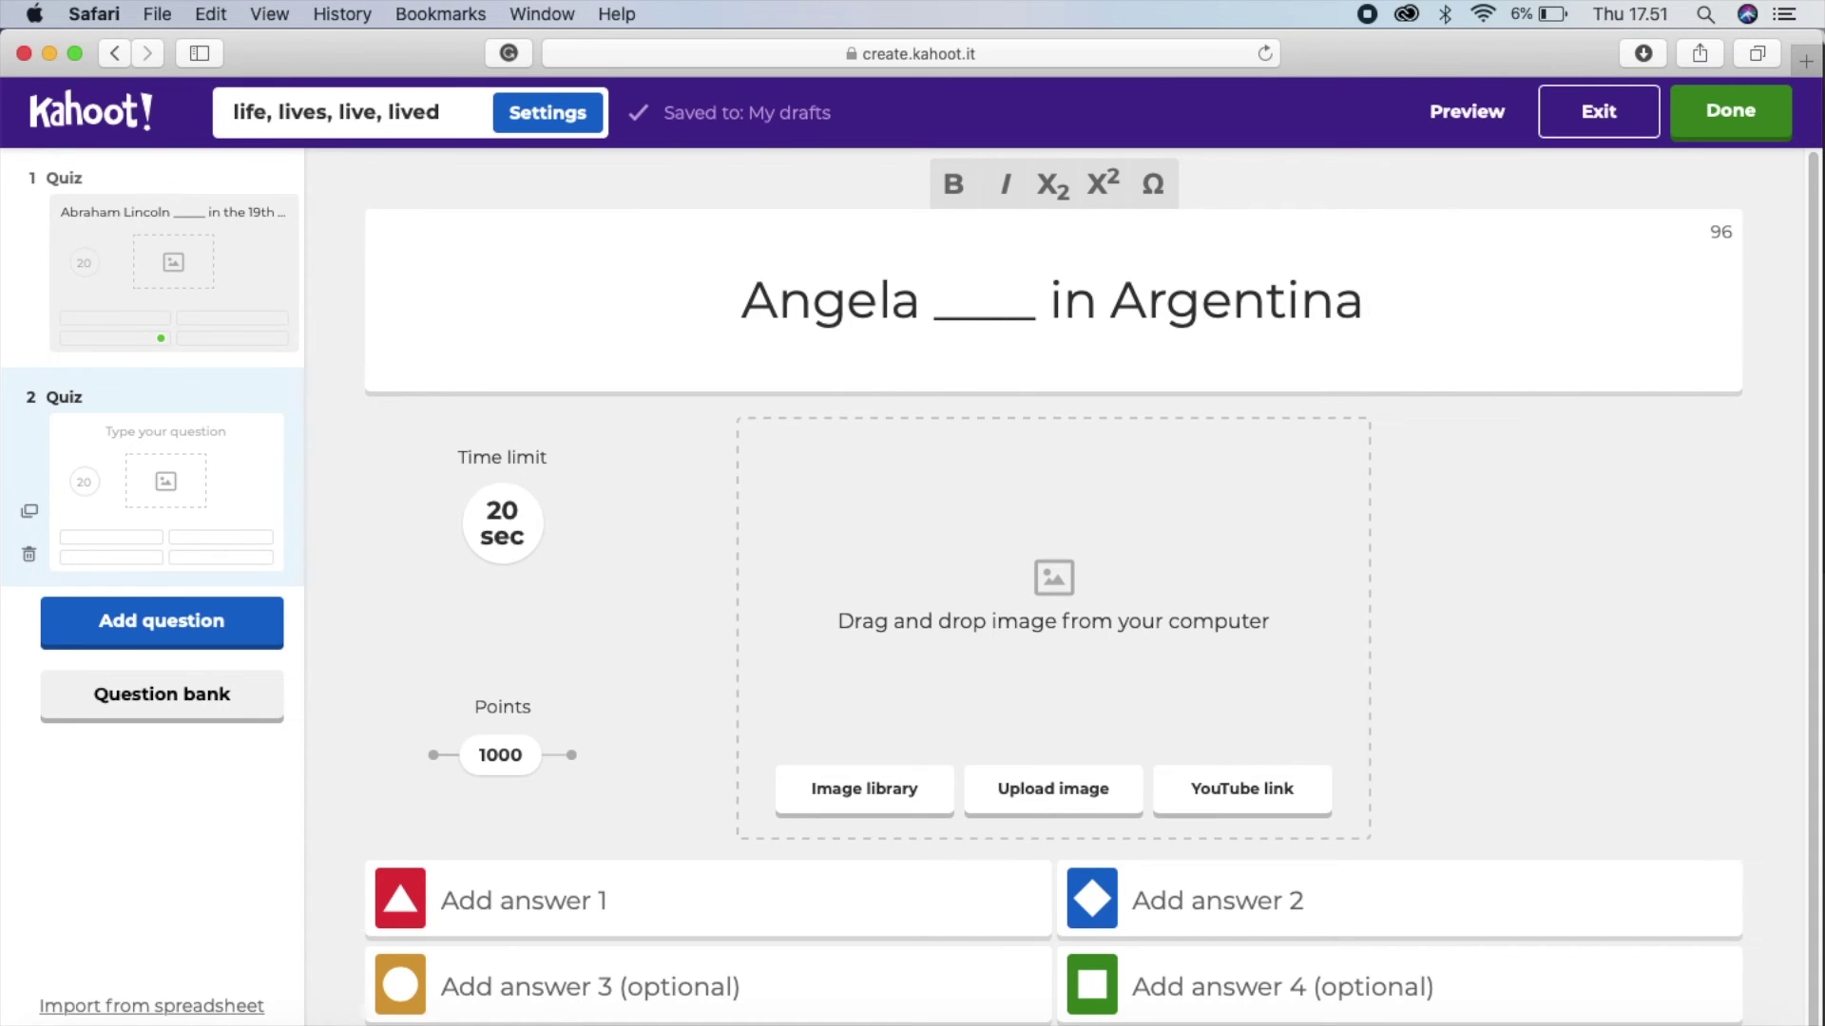
{"action": "type", "text": "."}
{"action": "left_click", "coordinate": [620, 904]}
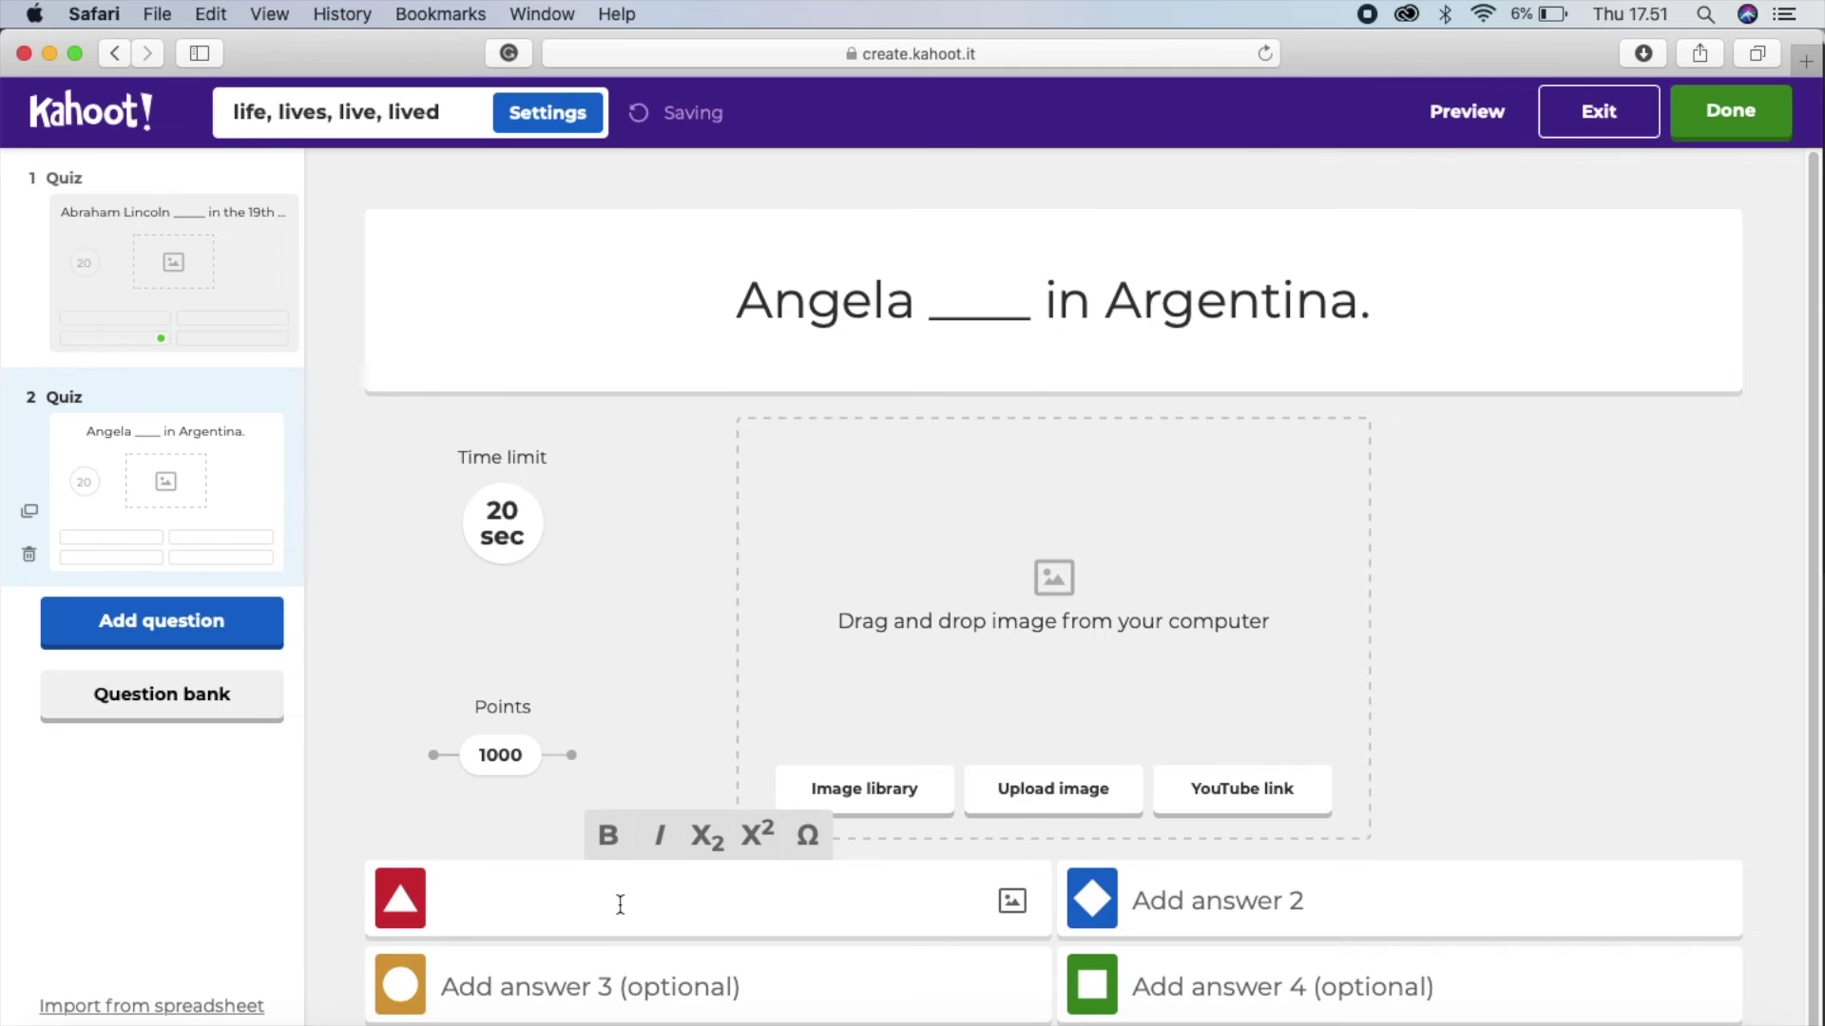
{"action": "type", "text": "life"}
{"action": "left_click", "coordinate": [609, 989]}
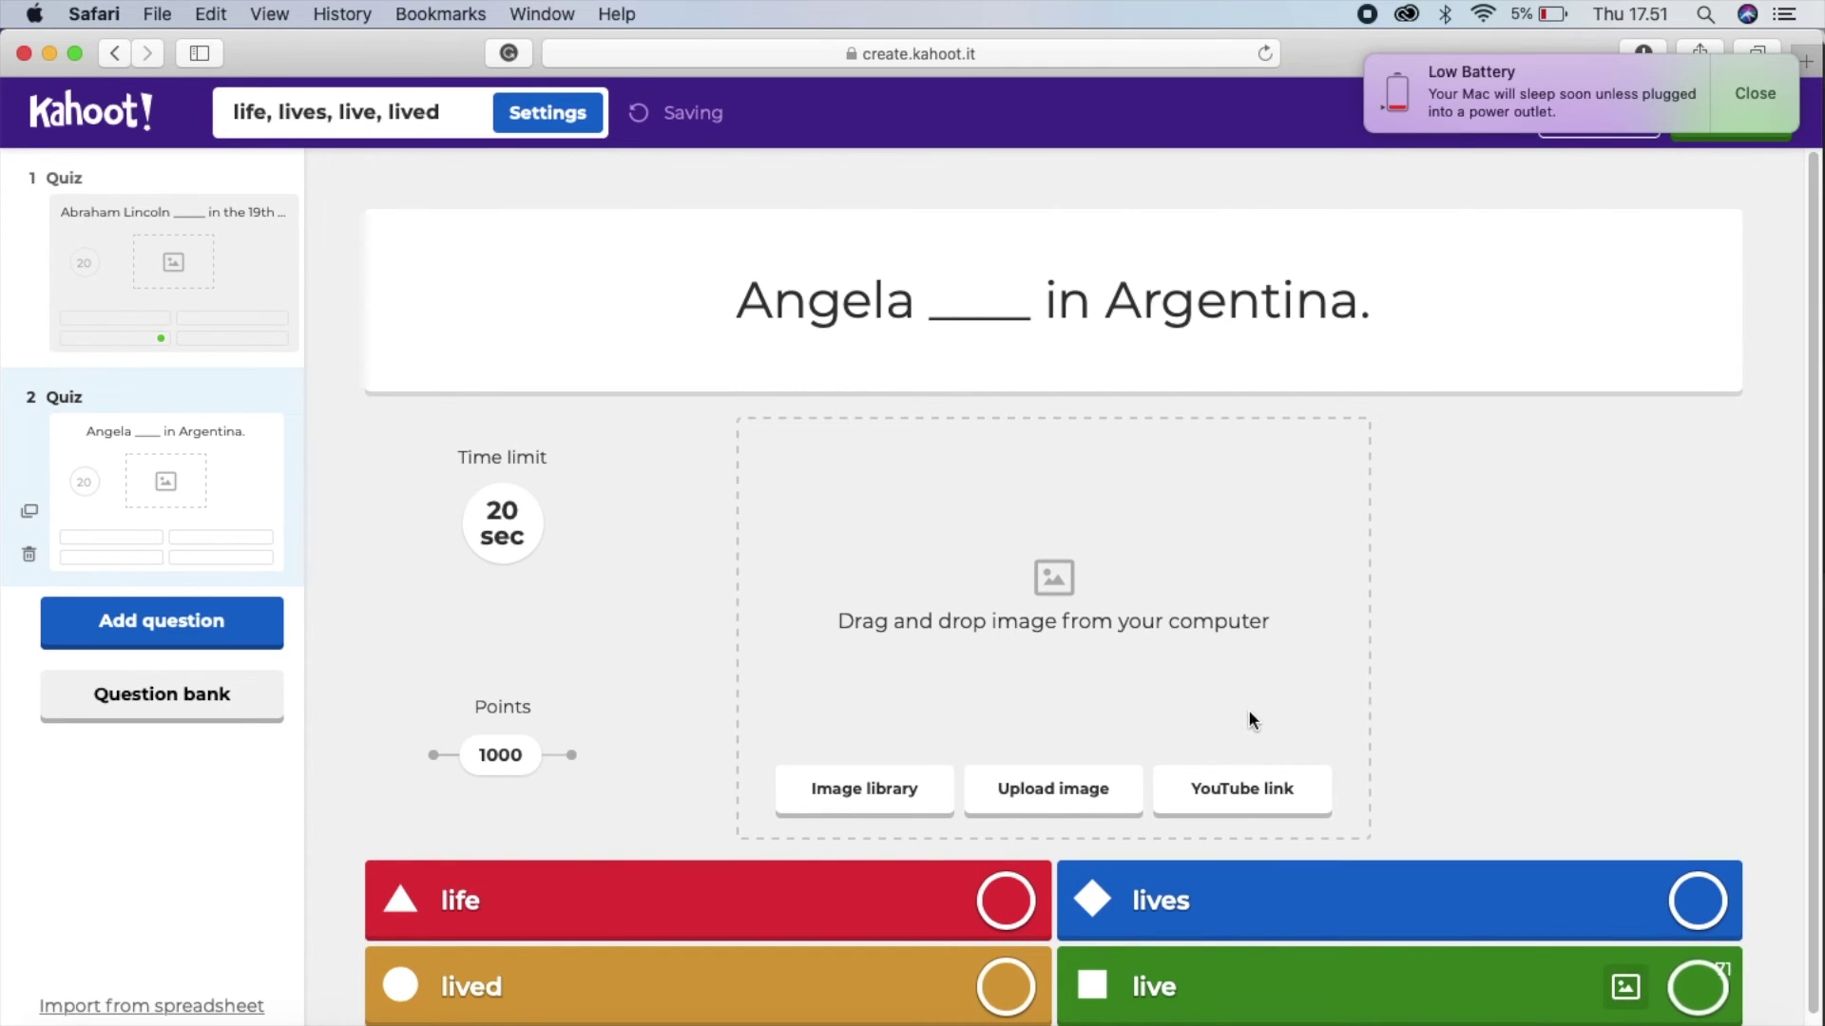
{"action": "left_click", "coordinate": [1693, 904]}
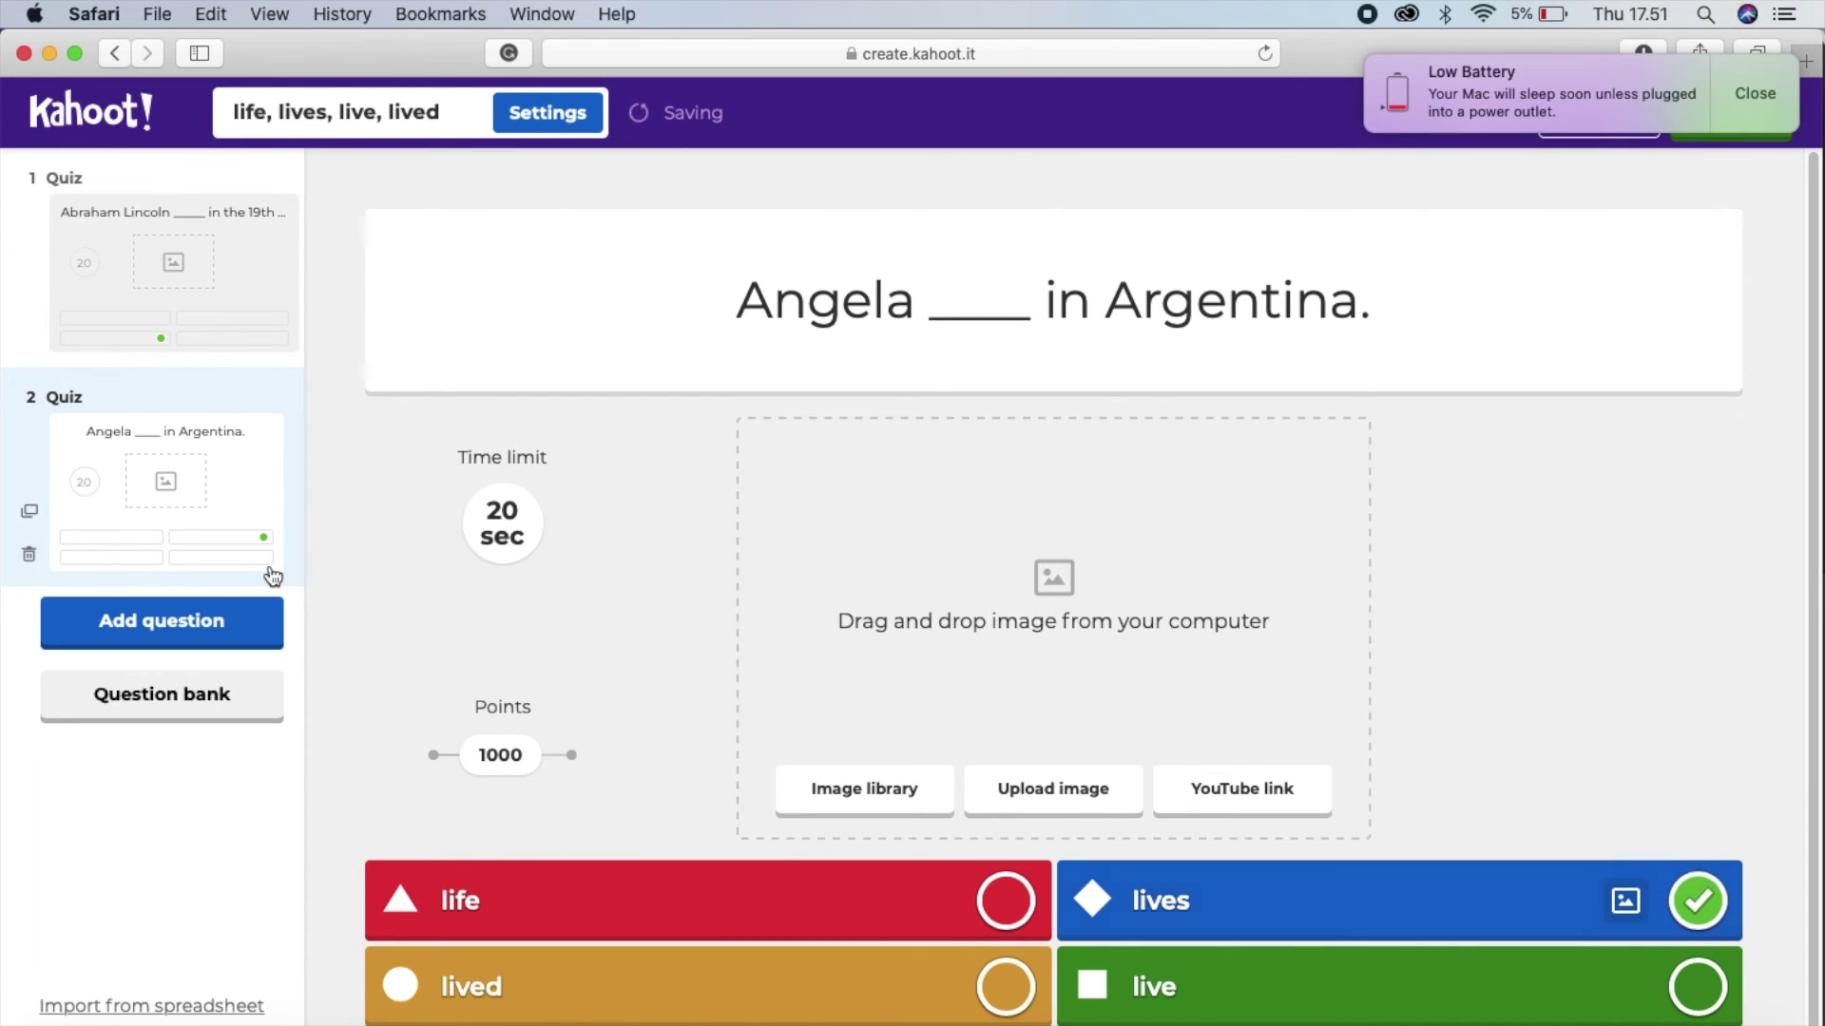
{"action": "left_click", "coordinate": [155, 634]}
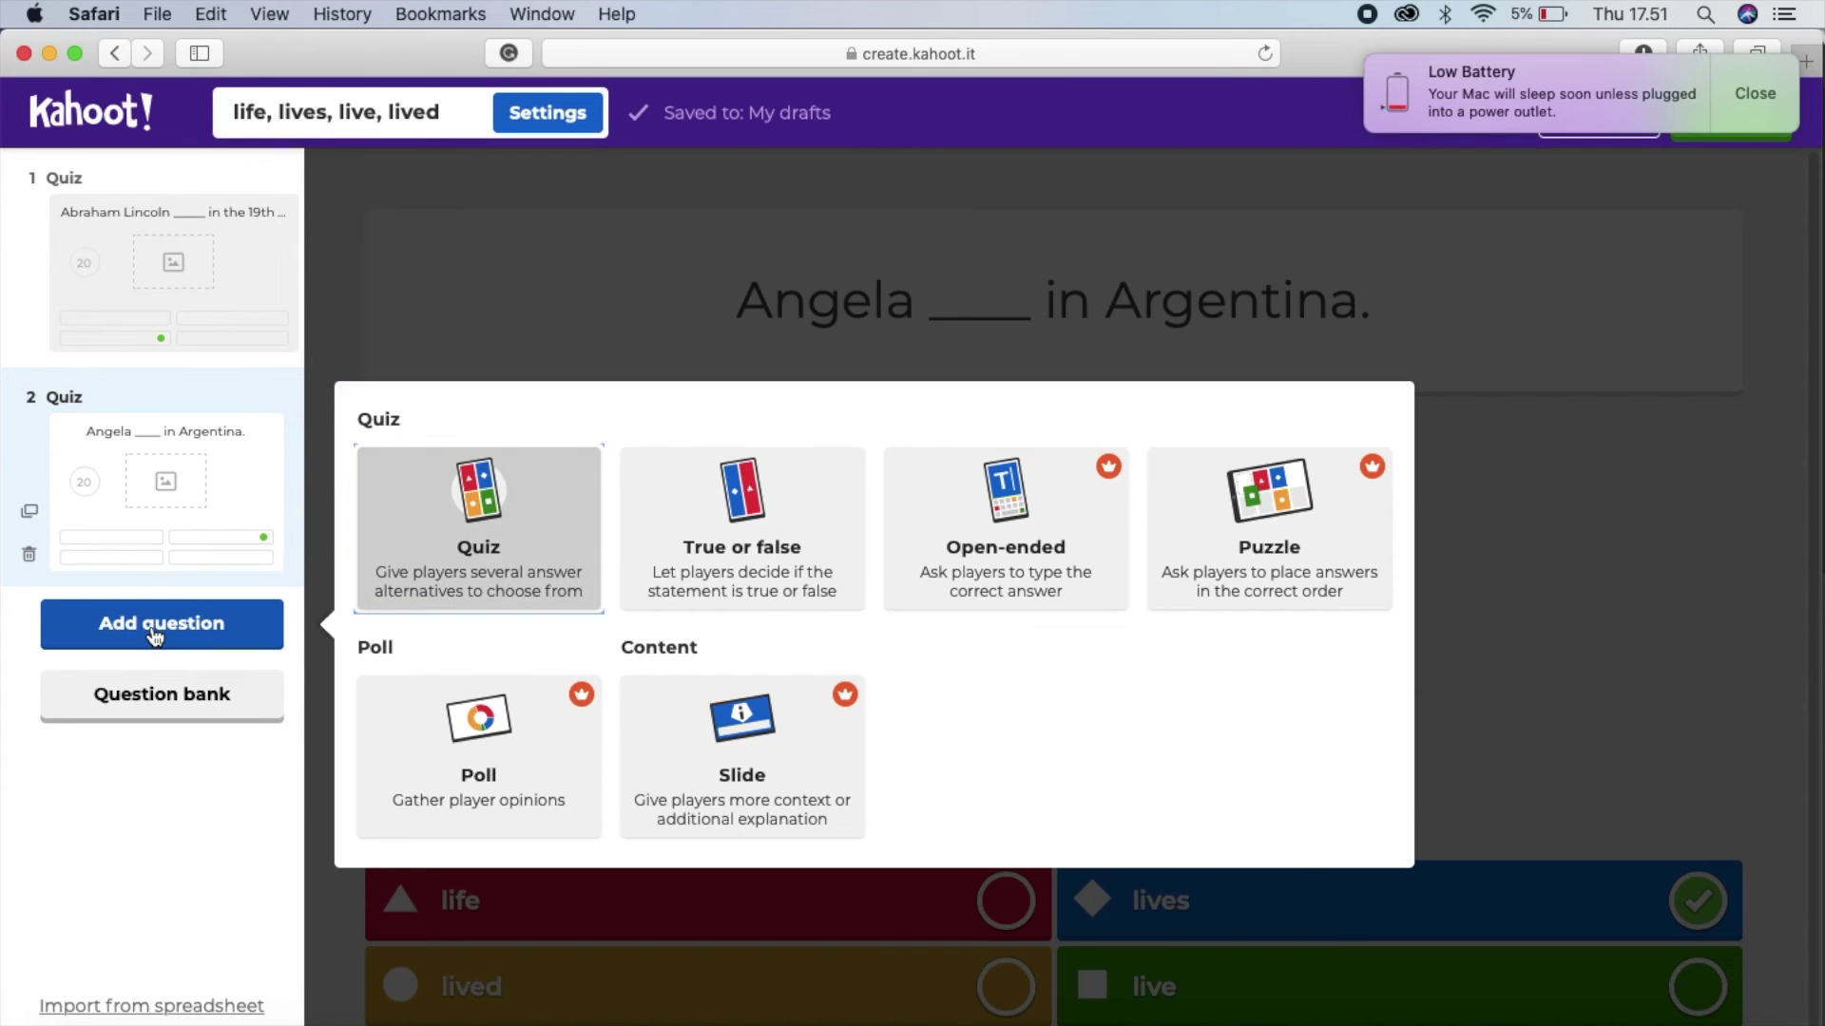
- Delete the accidentally added empty question 3 and dismiss the Low Battery notification
{"action": "left_click", "coordinate": [432, 538]}
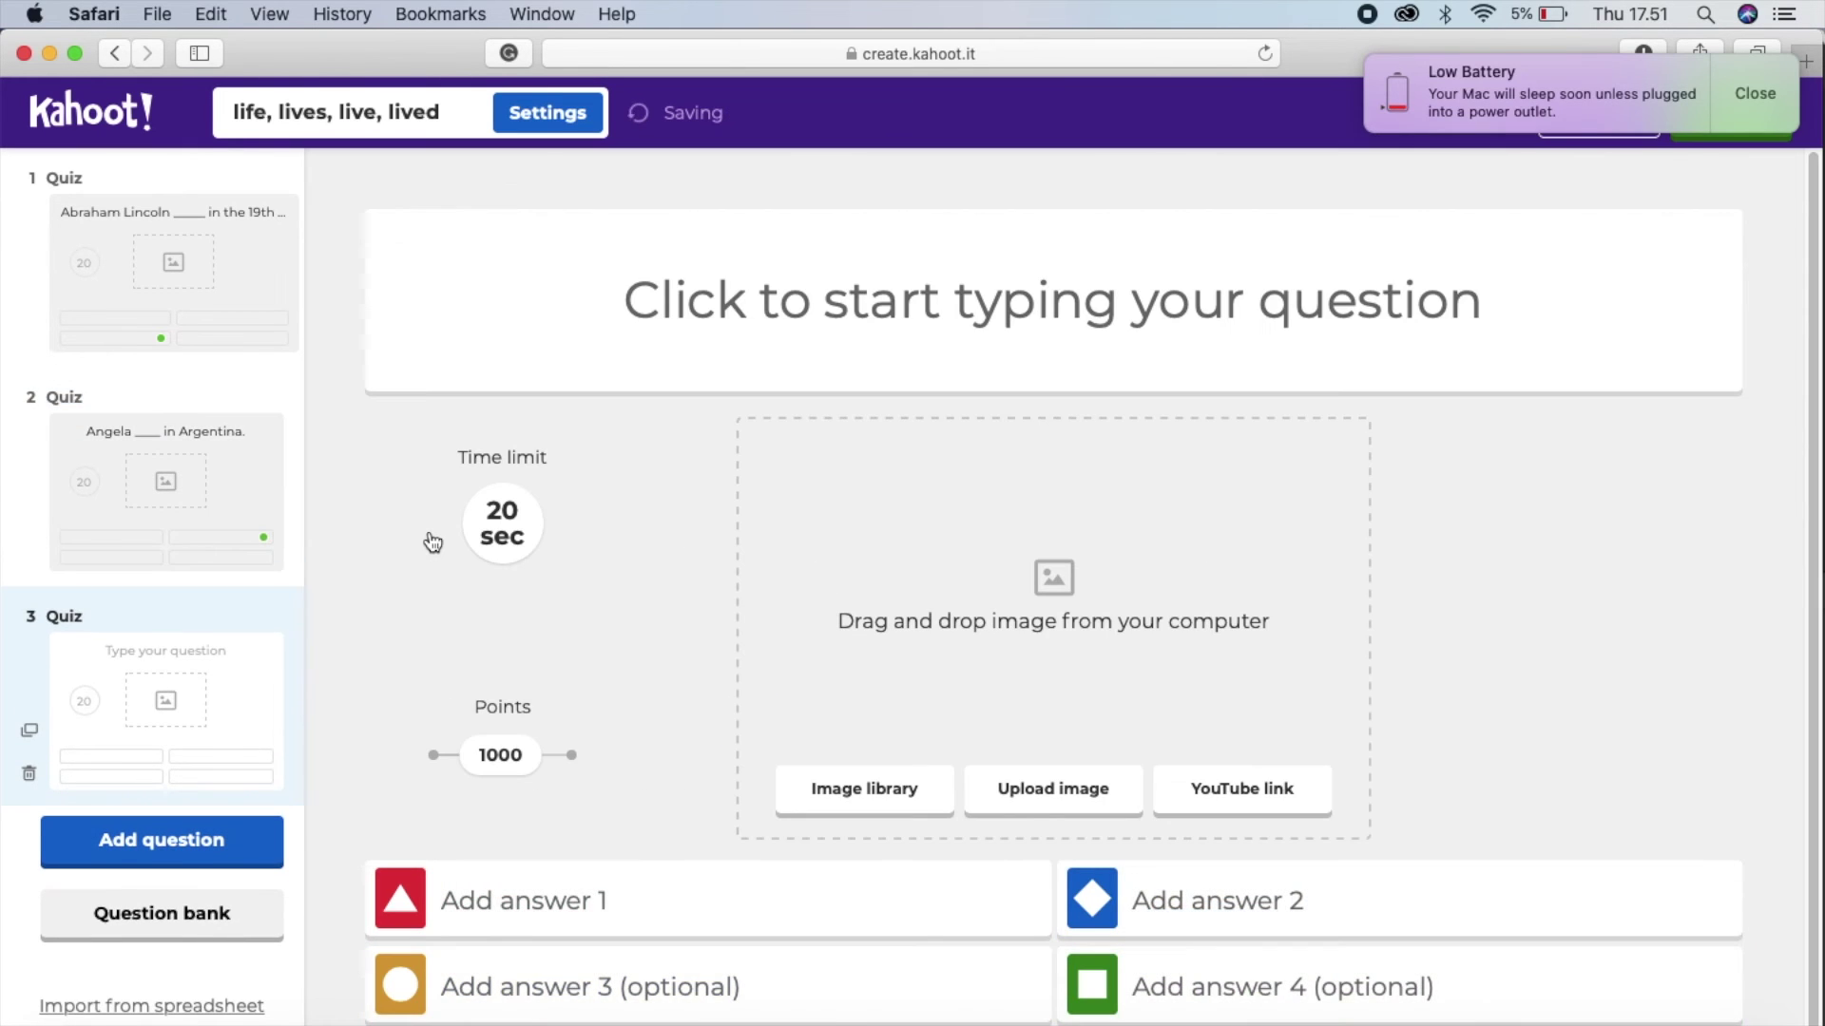
{"action": "left_click", "coordinate": [29, 744]}
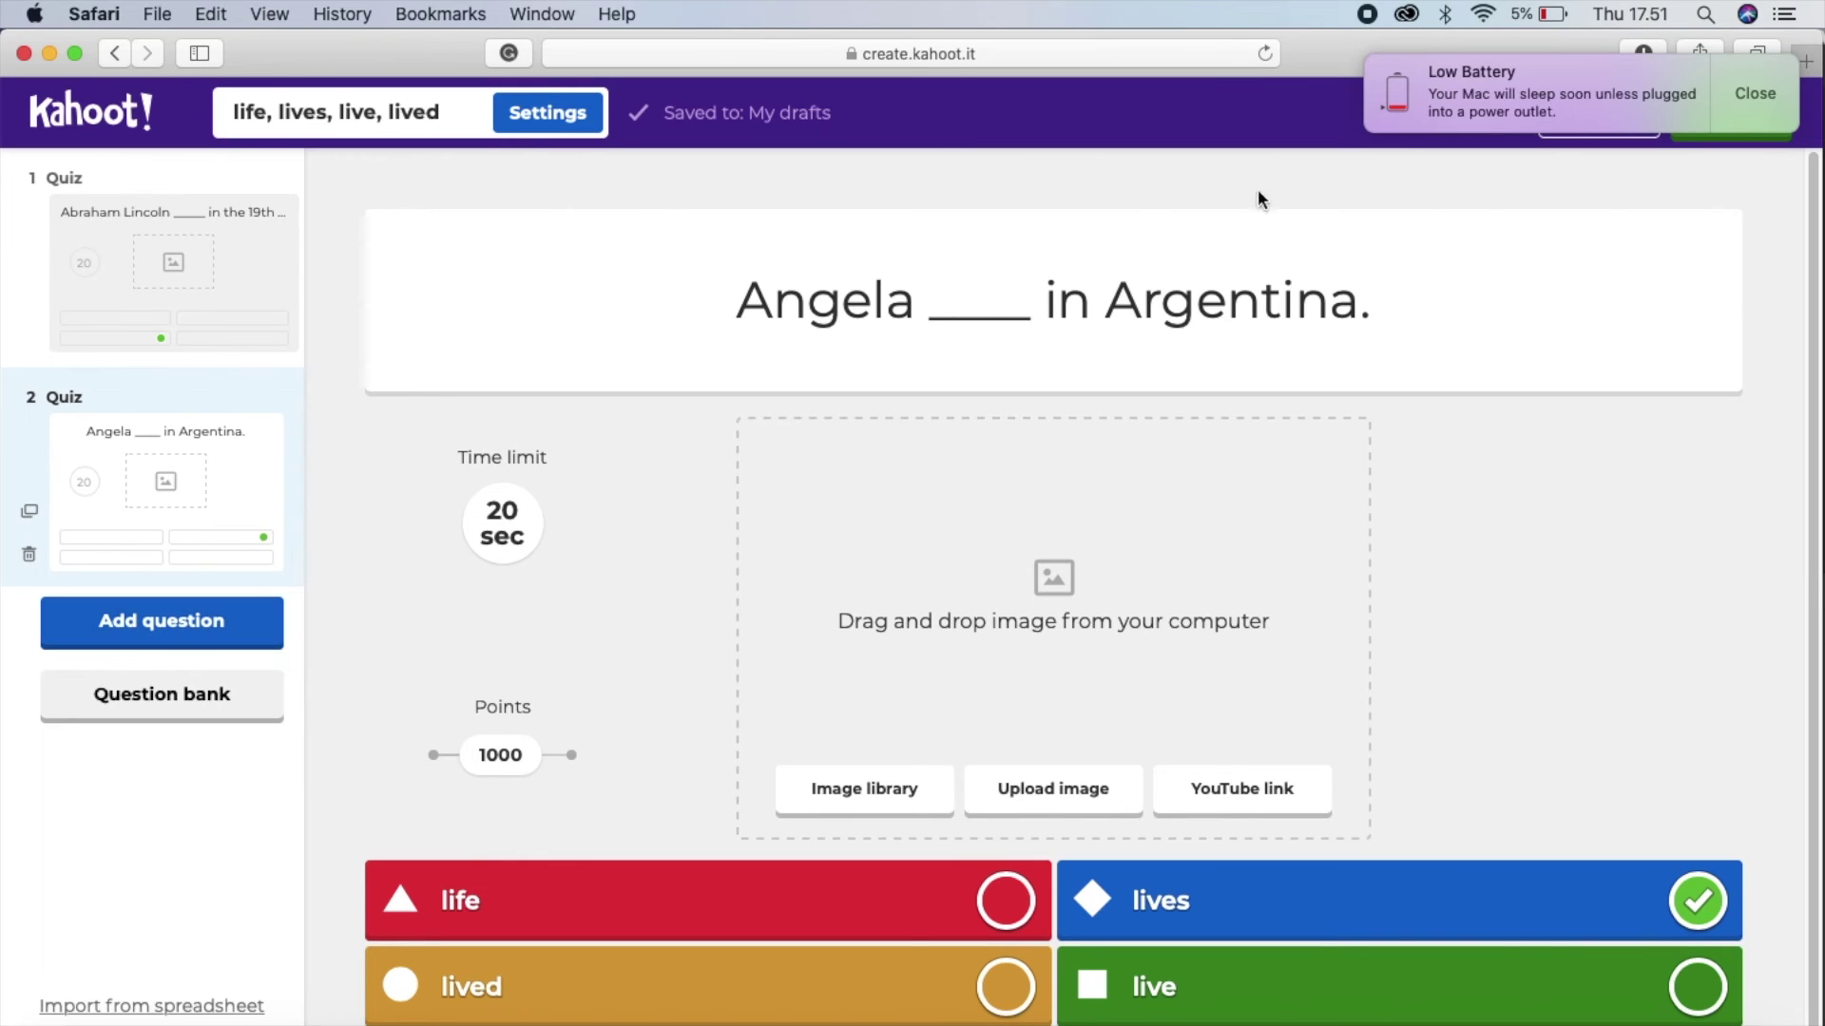
{"action": "left_click", "coordinate": [1764, 97]}
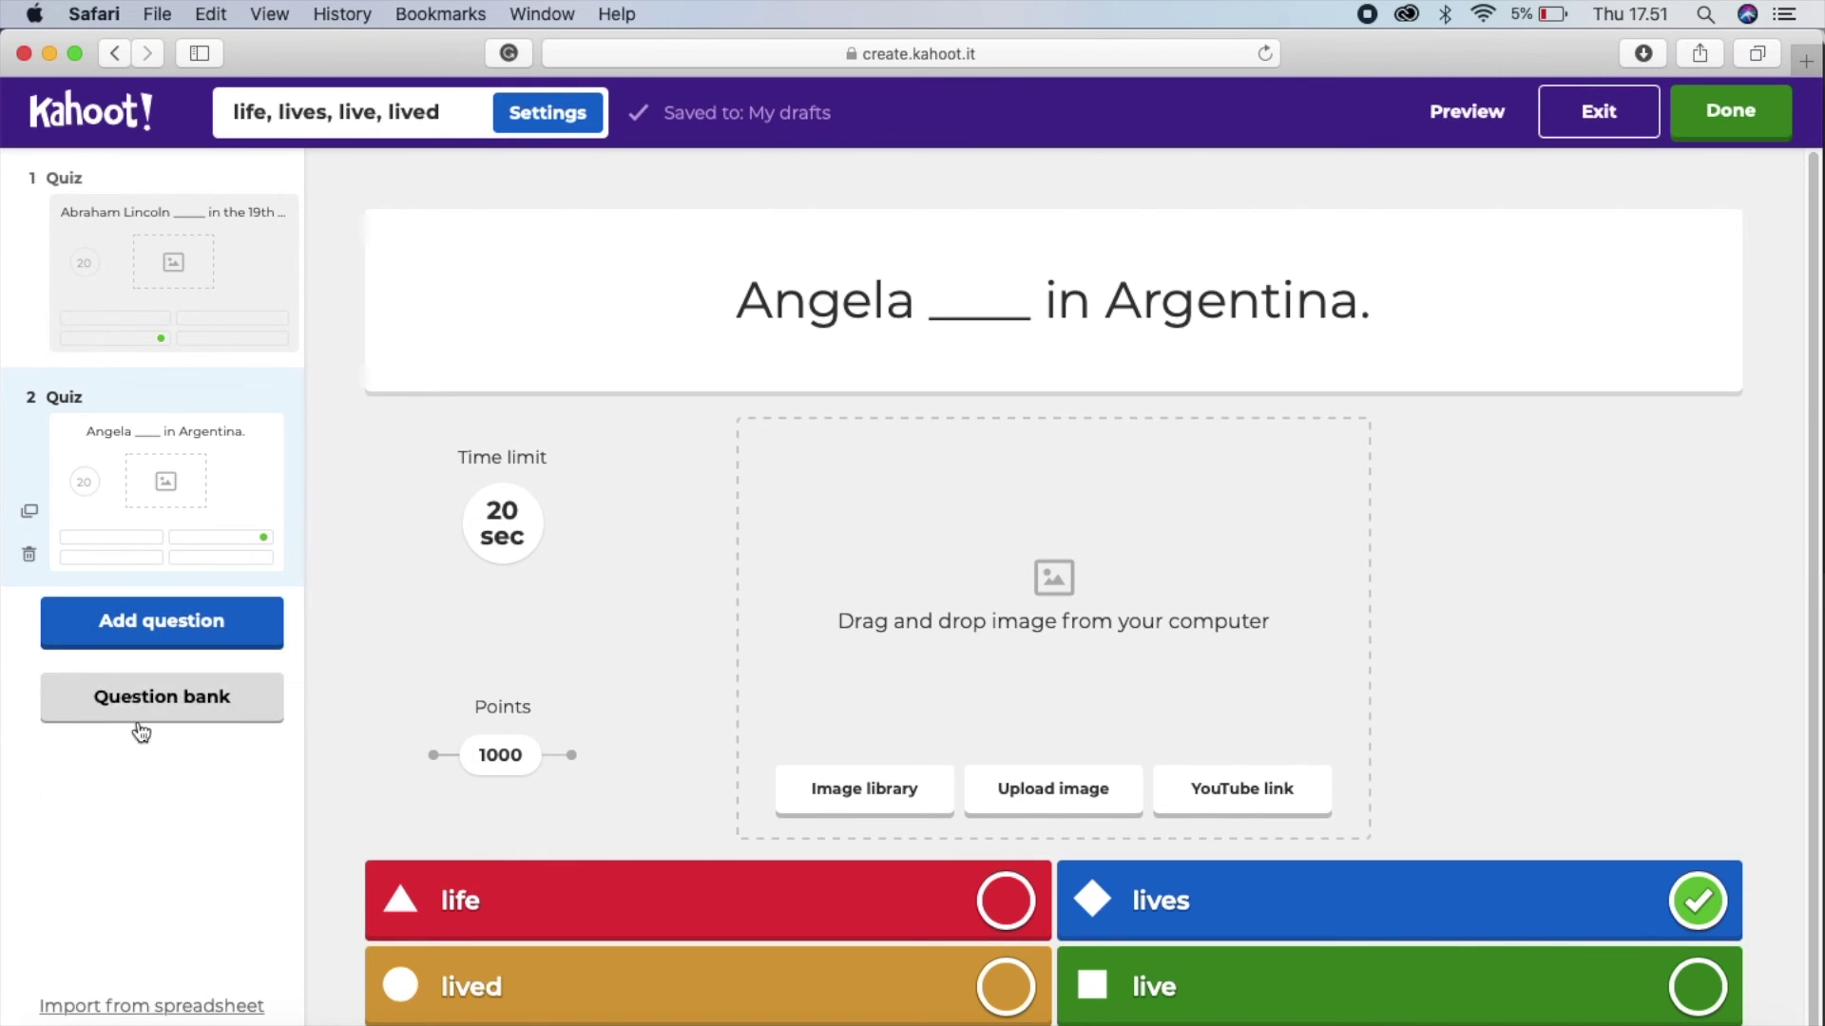
- Mark the 'life, lives, live, lived' kahoot as done and confirm it's ready to play
{"action": "left_click", "coordinate": [1754, 131]}
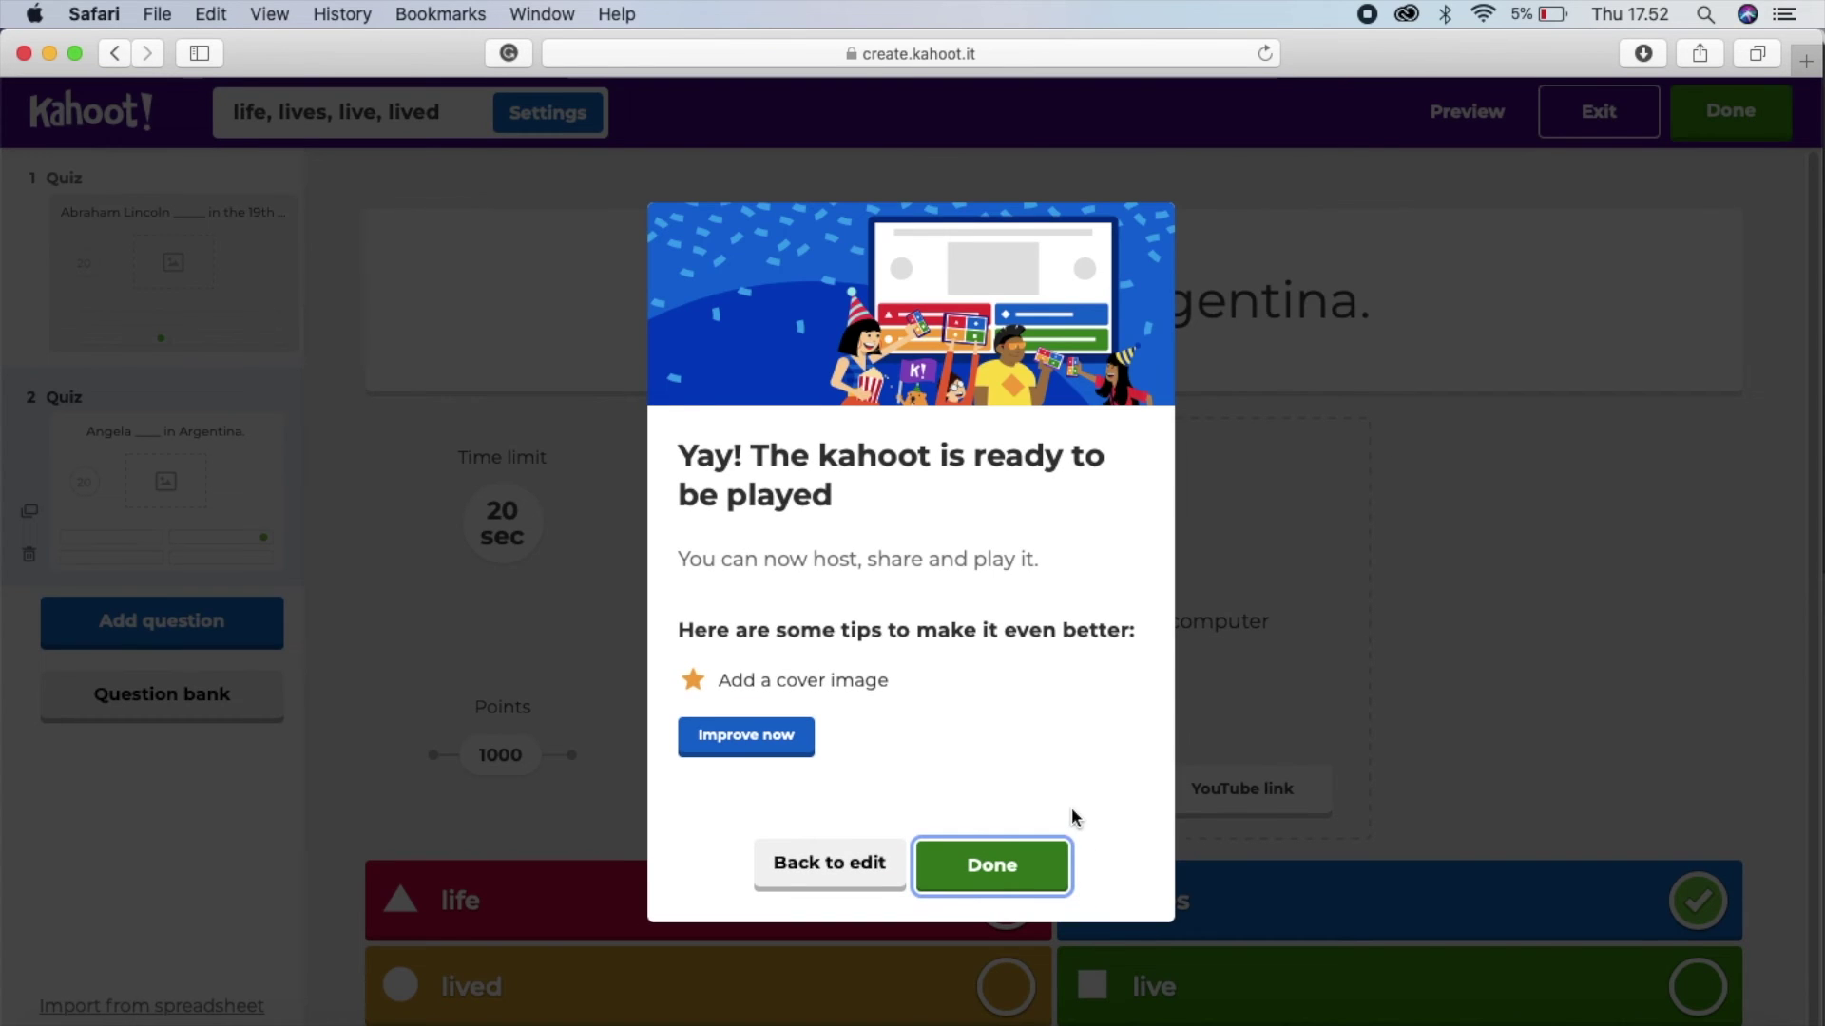
{"action": "left_click", "coordinate": [1010, 862]}
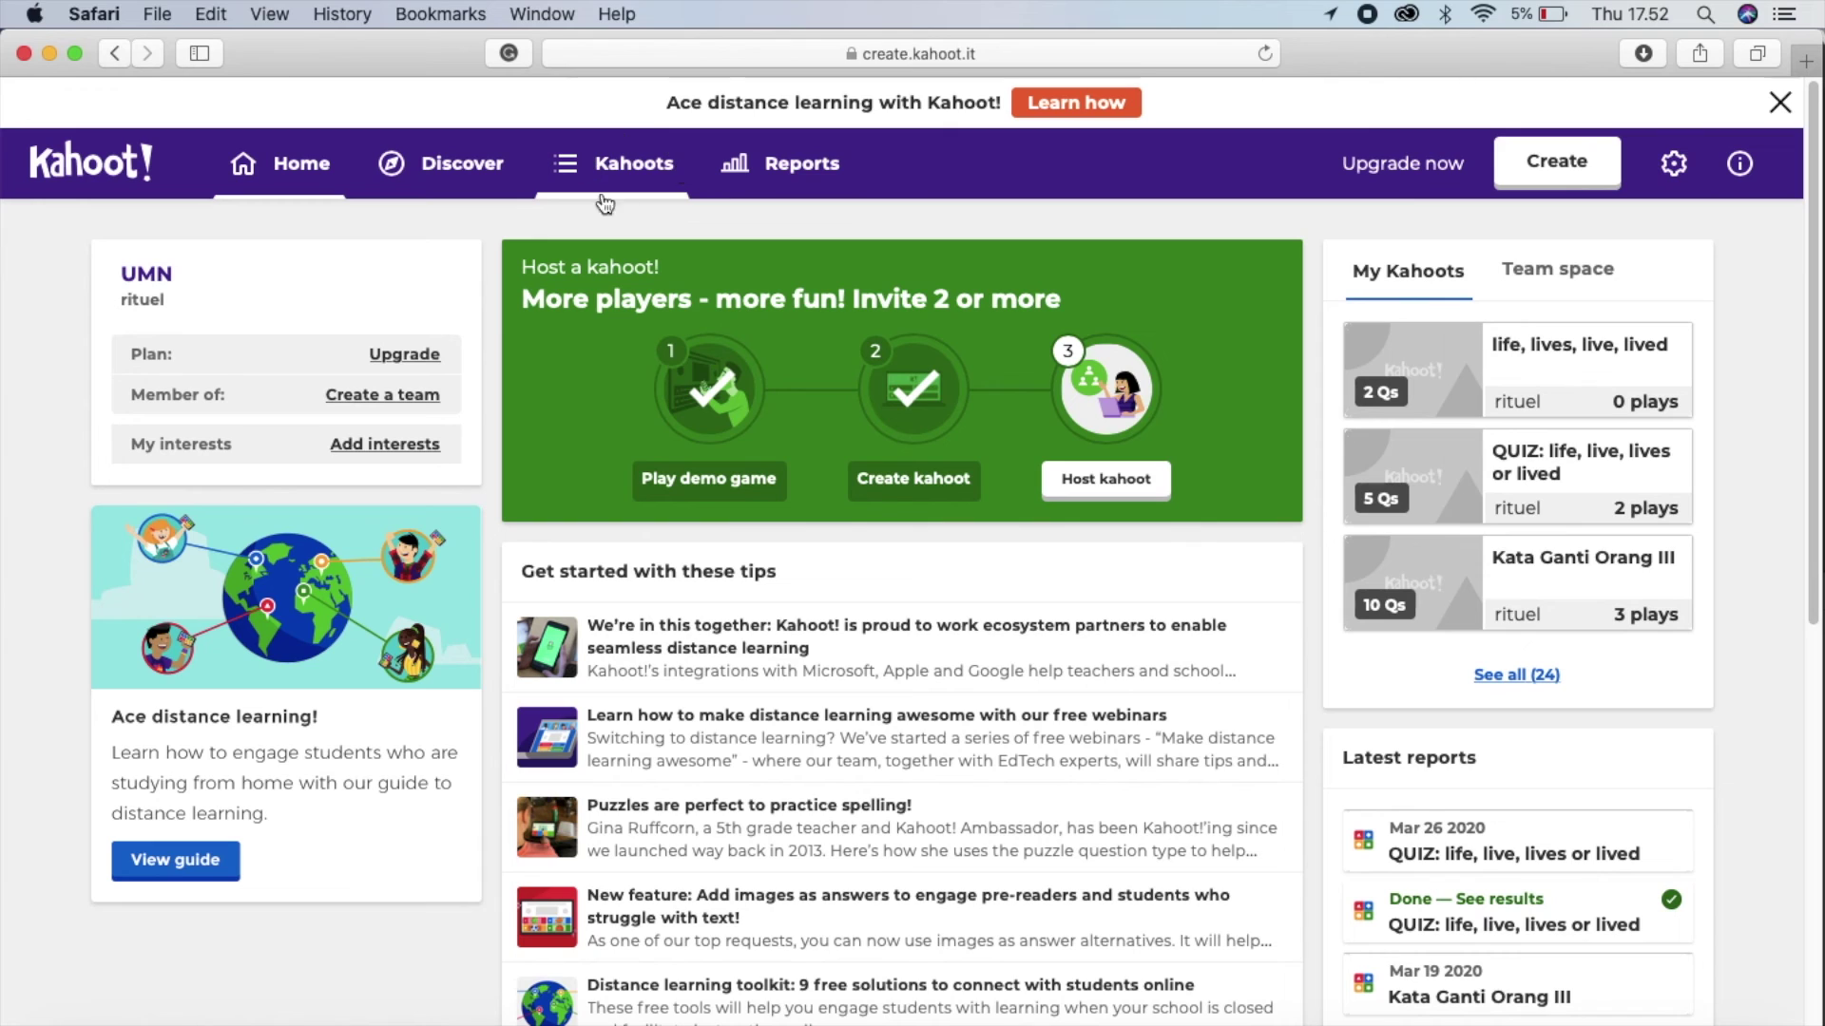
- Find 'life, lives, live, lived' in the My Kahoots list and start playing it
{"action": "left_click", "coordinate": [642, 165]}
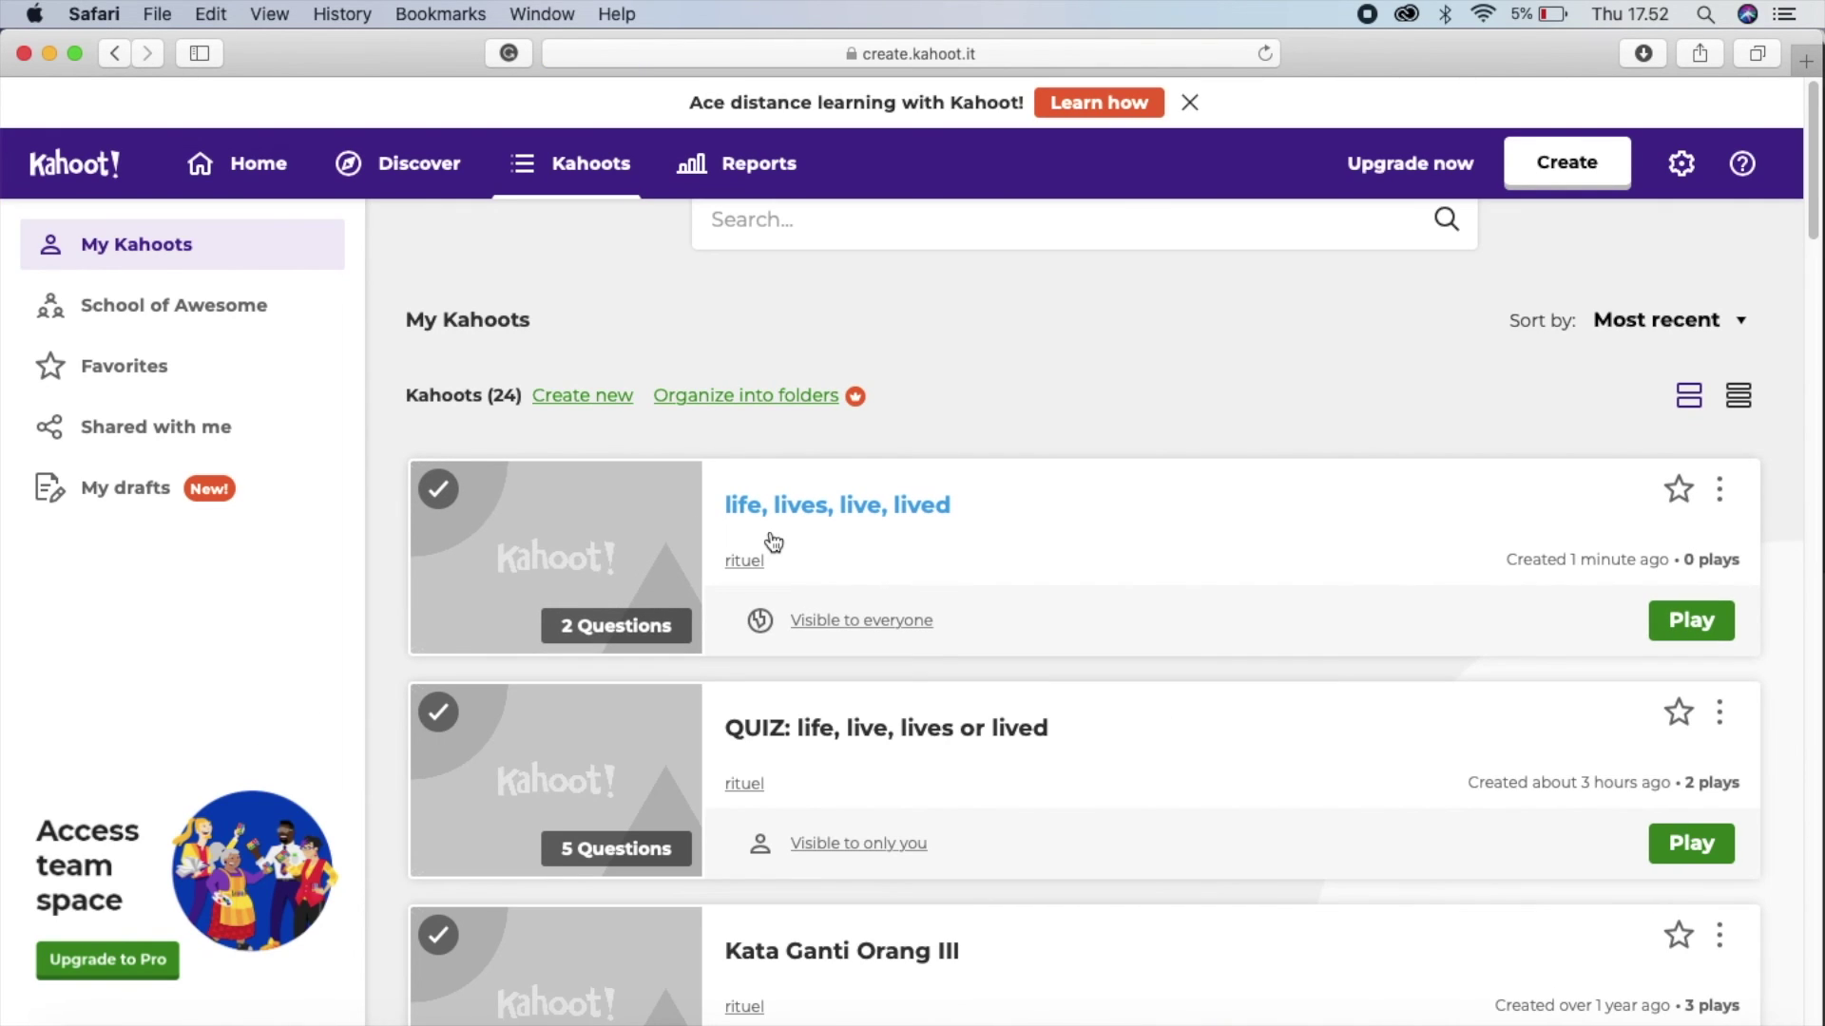
{"action": "scroll", "coordinate": [773, 542], "scroll_direction": "down", "scroll_amount": 10}
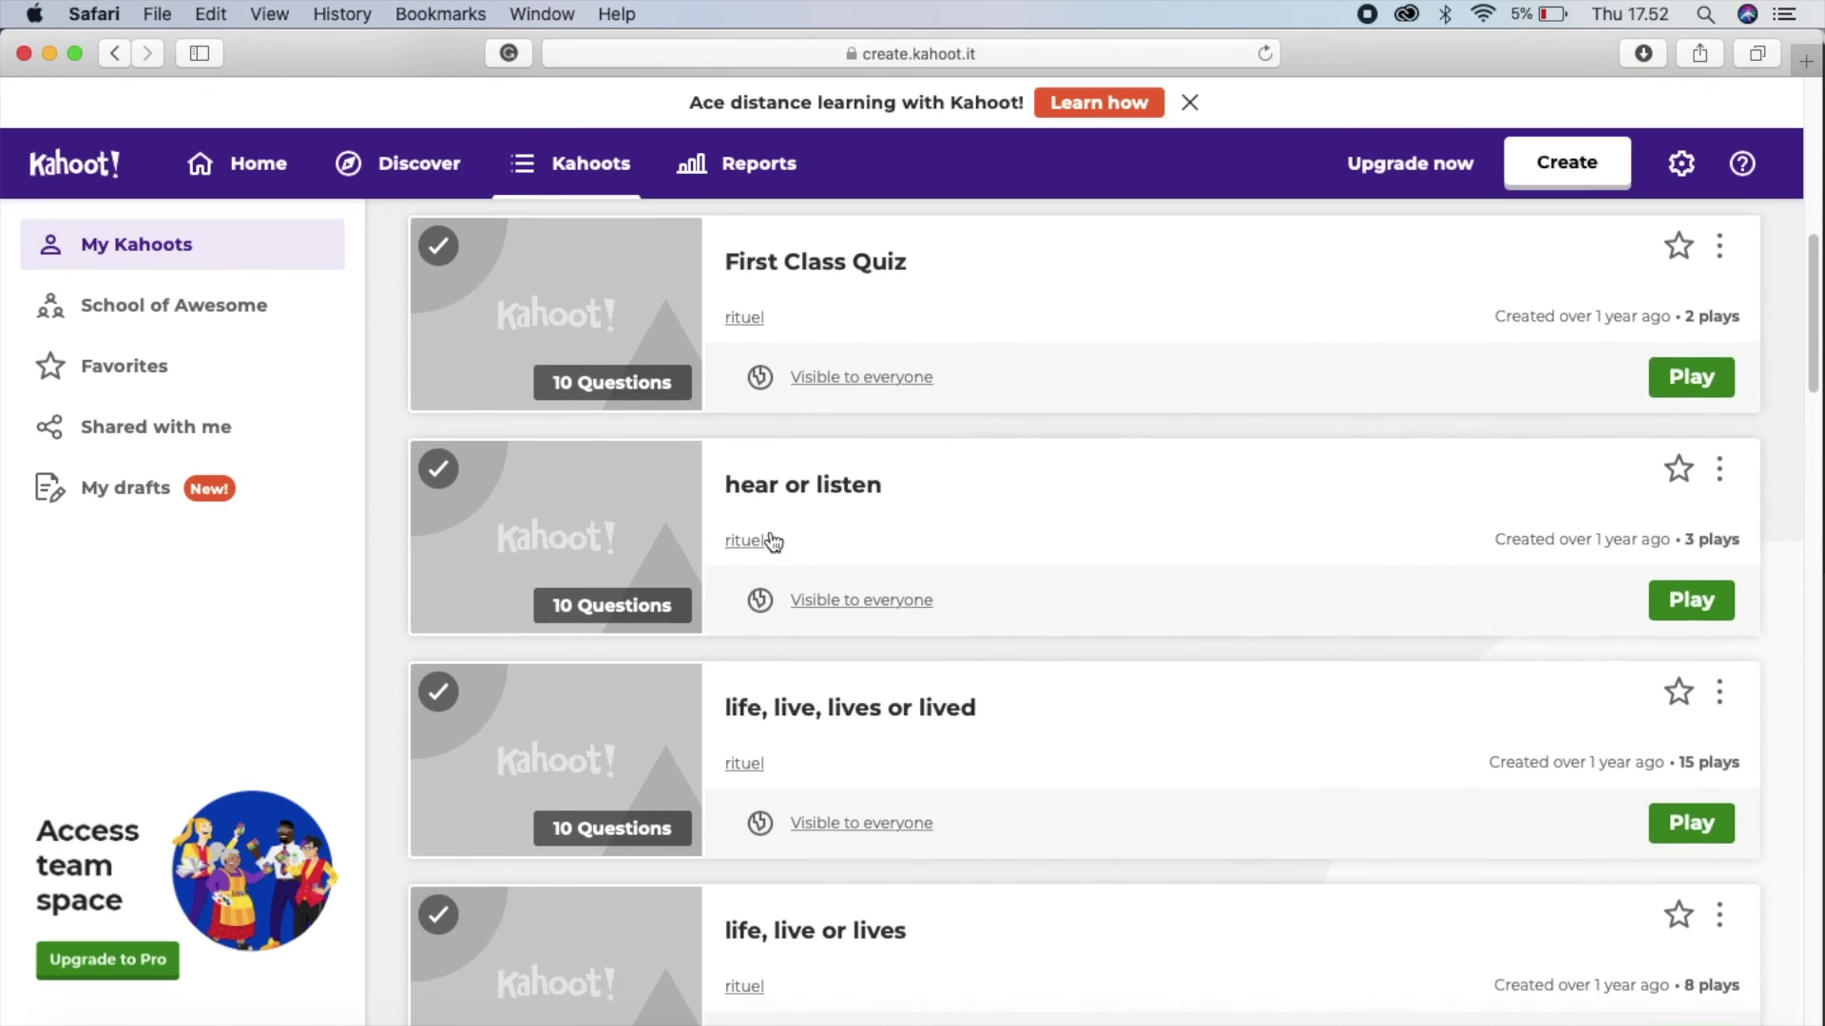
{"action": "scroll", "coordinate": [774, 541], "scroll_direction": "down", "scroll_amount": 5}
{"action": "scroll", "coordinate": [766, 533], "scroll_direction": "up", "scroll_amount": 15}
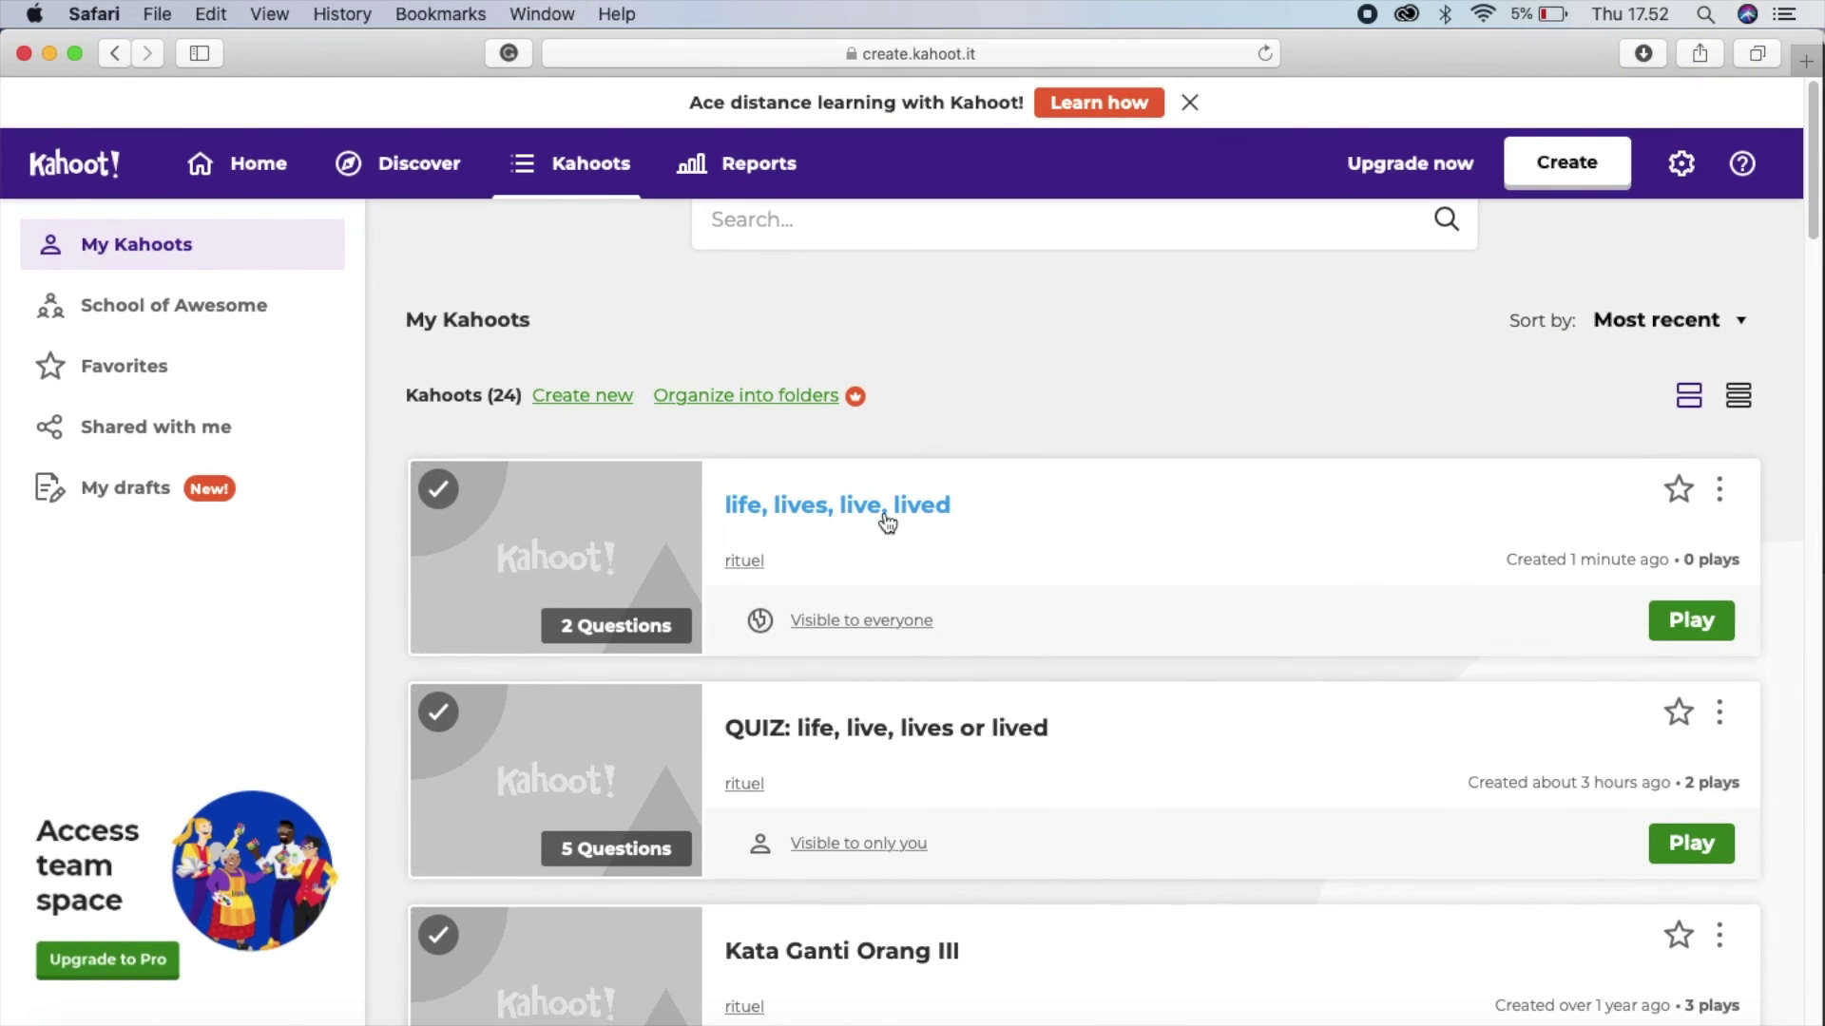
{"action": "left_click", "coordinate": [1690, 621]}
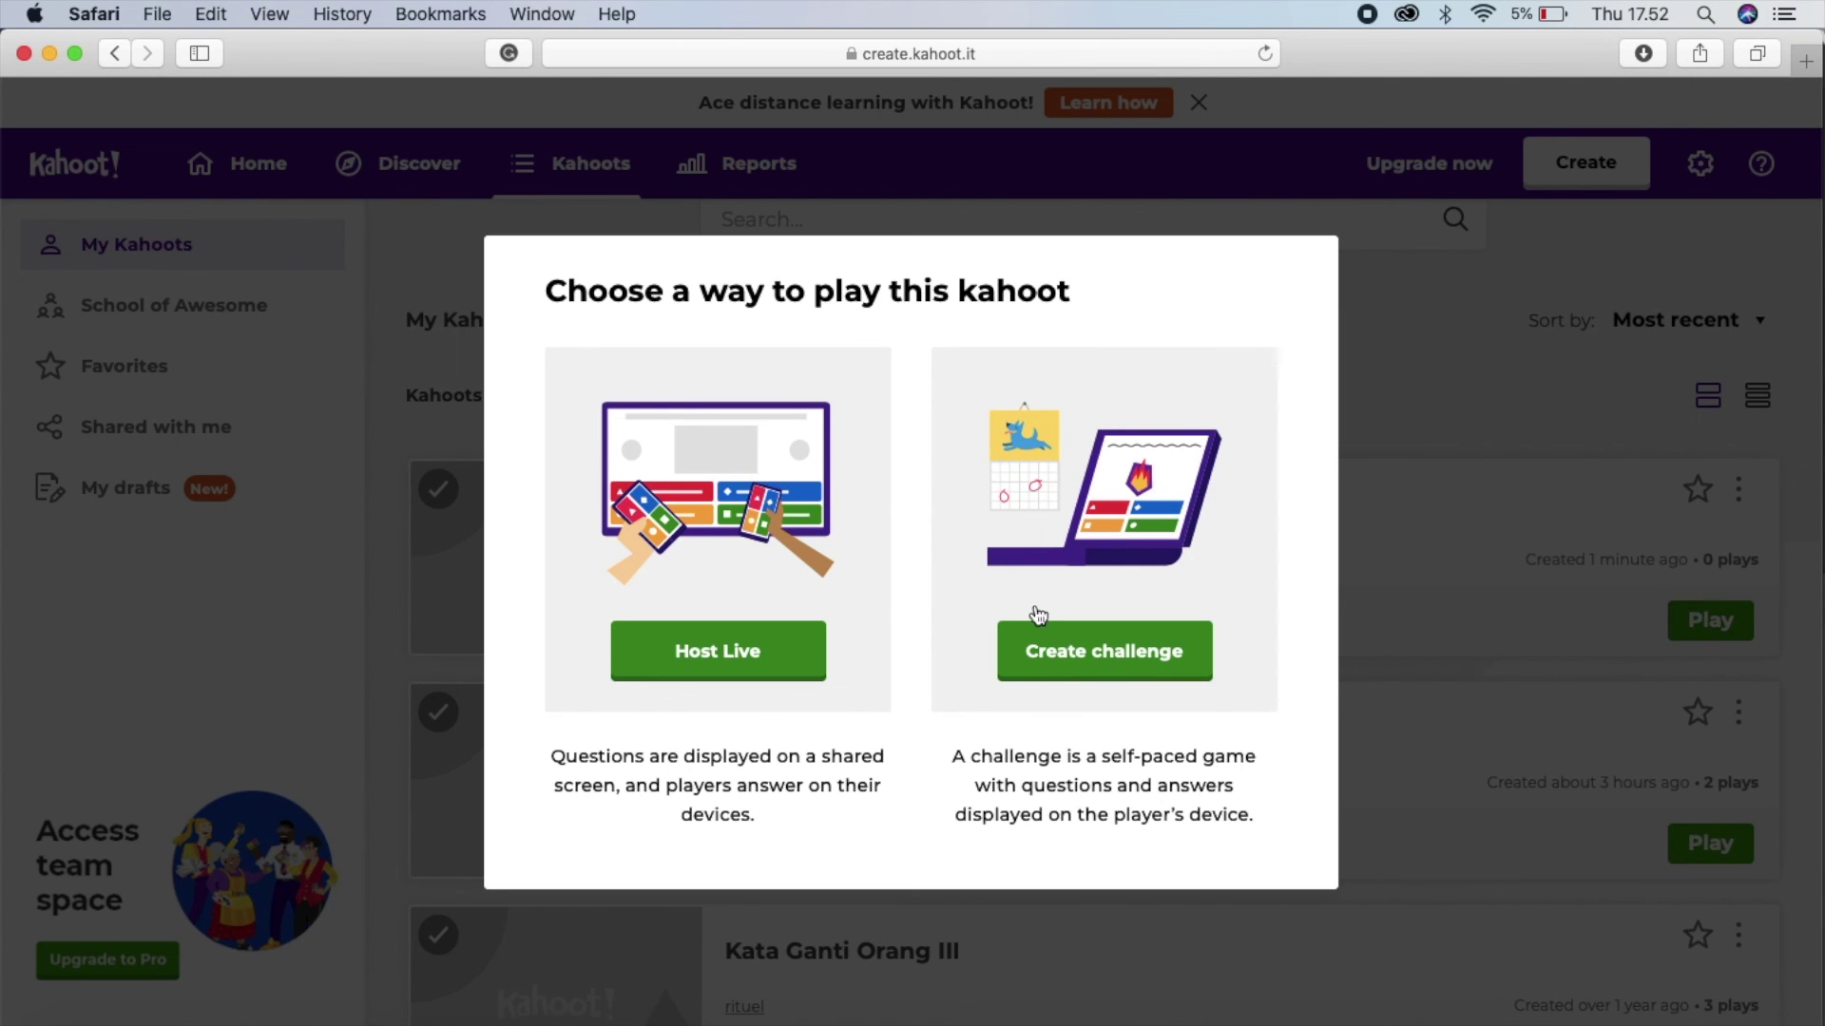
- Choose to host 'life, lives, live, lived' live on a shared screen
{"action": "left_click", "coordinate": [1093, 678]}
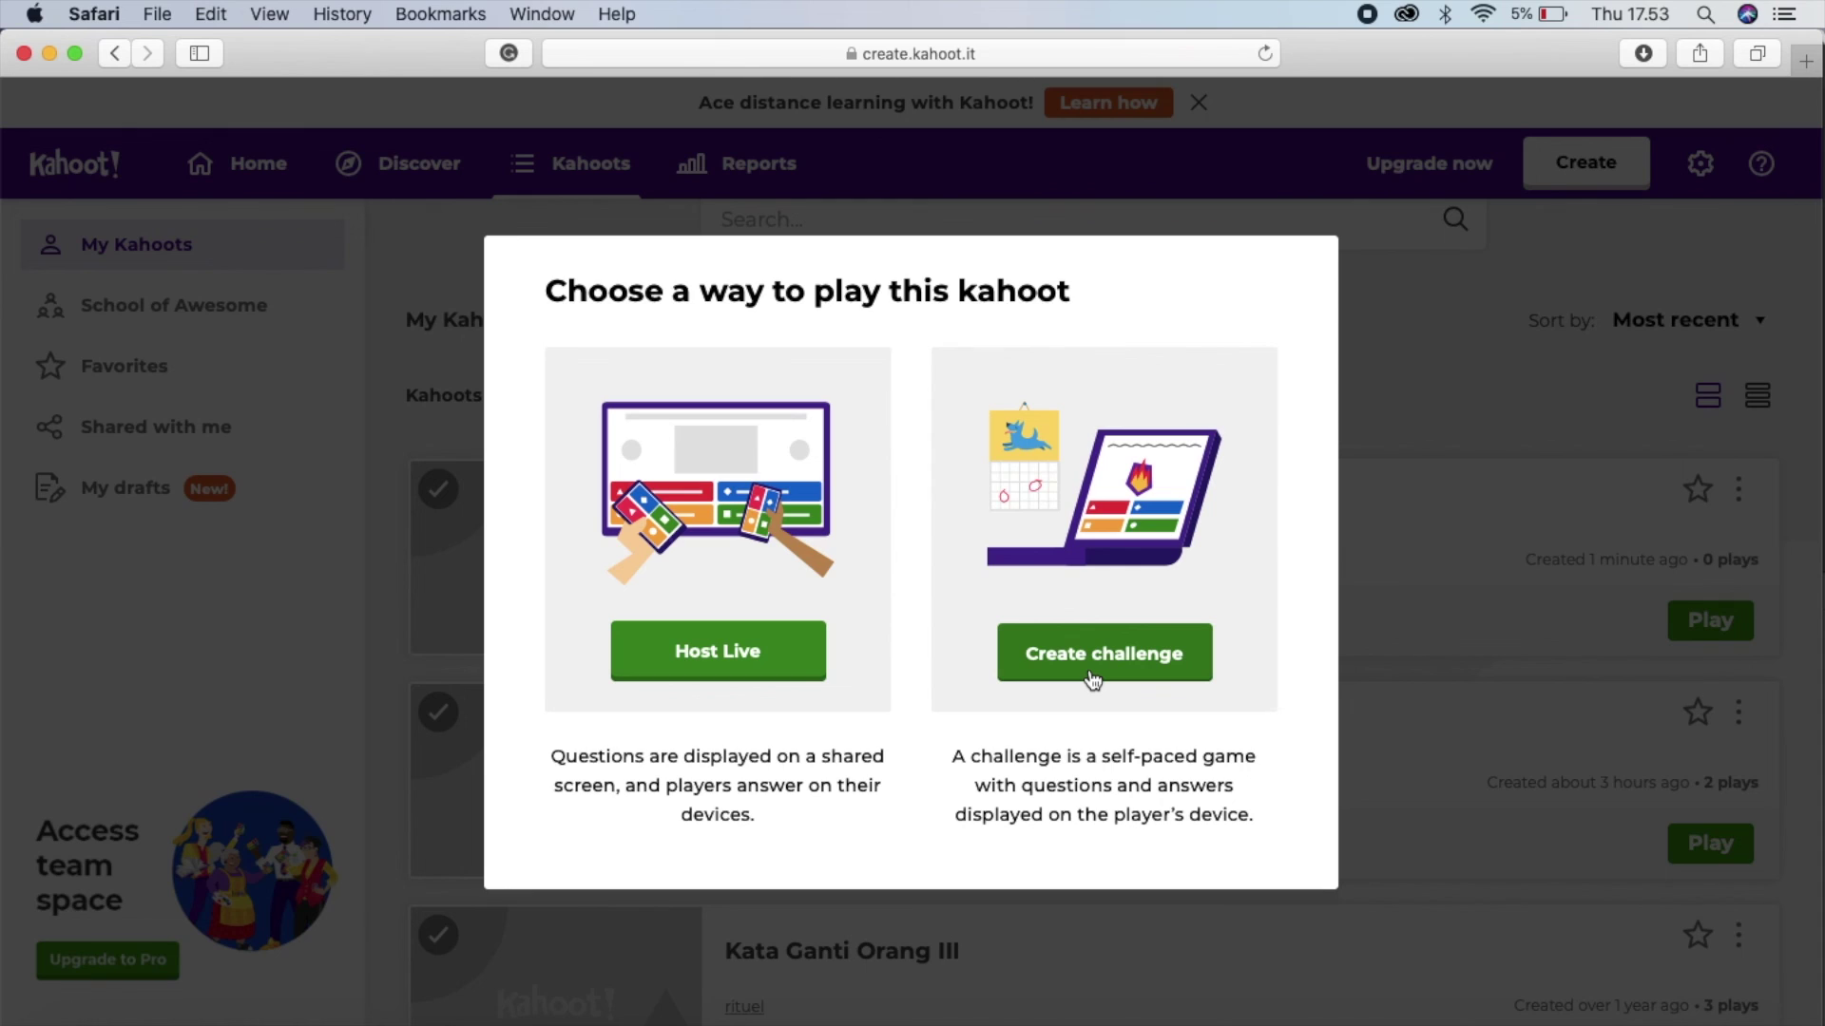
{"action": "left_click", "coordinate": [735, 656]}
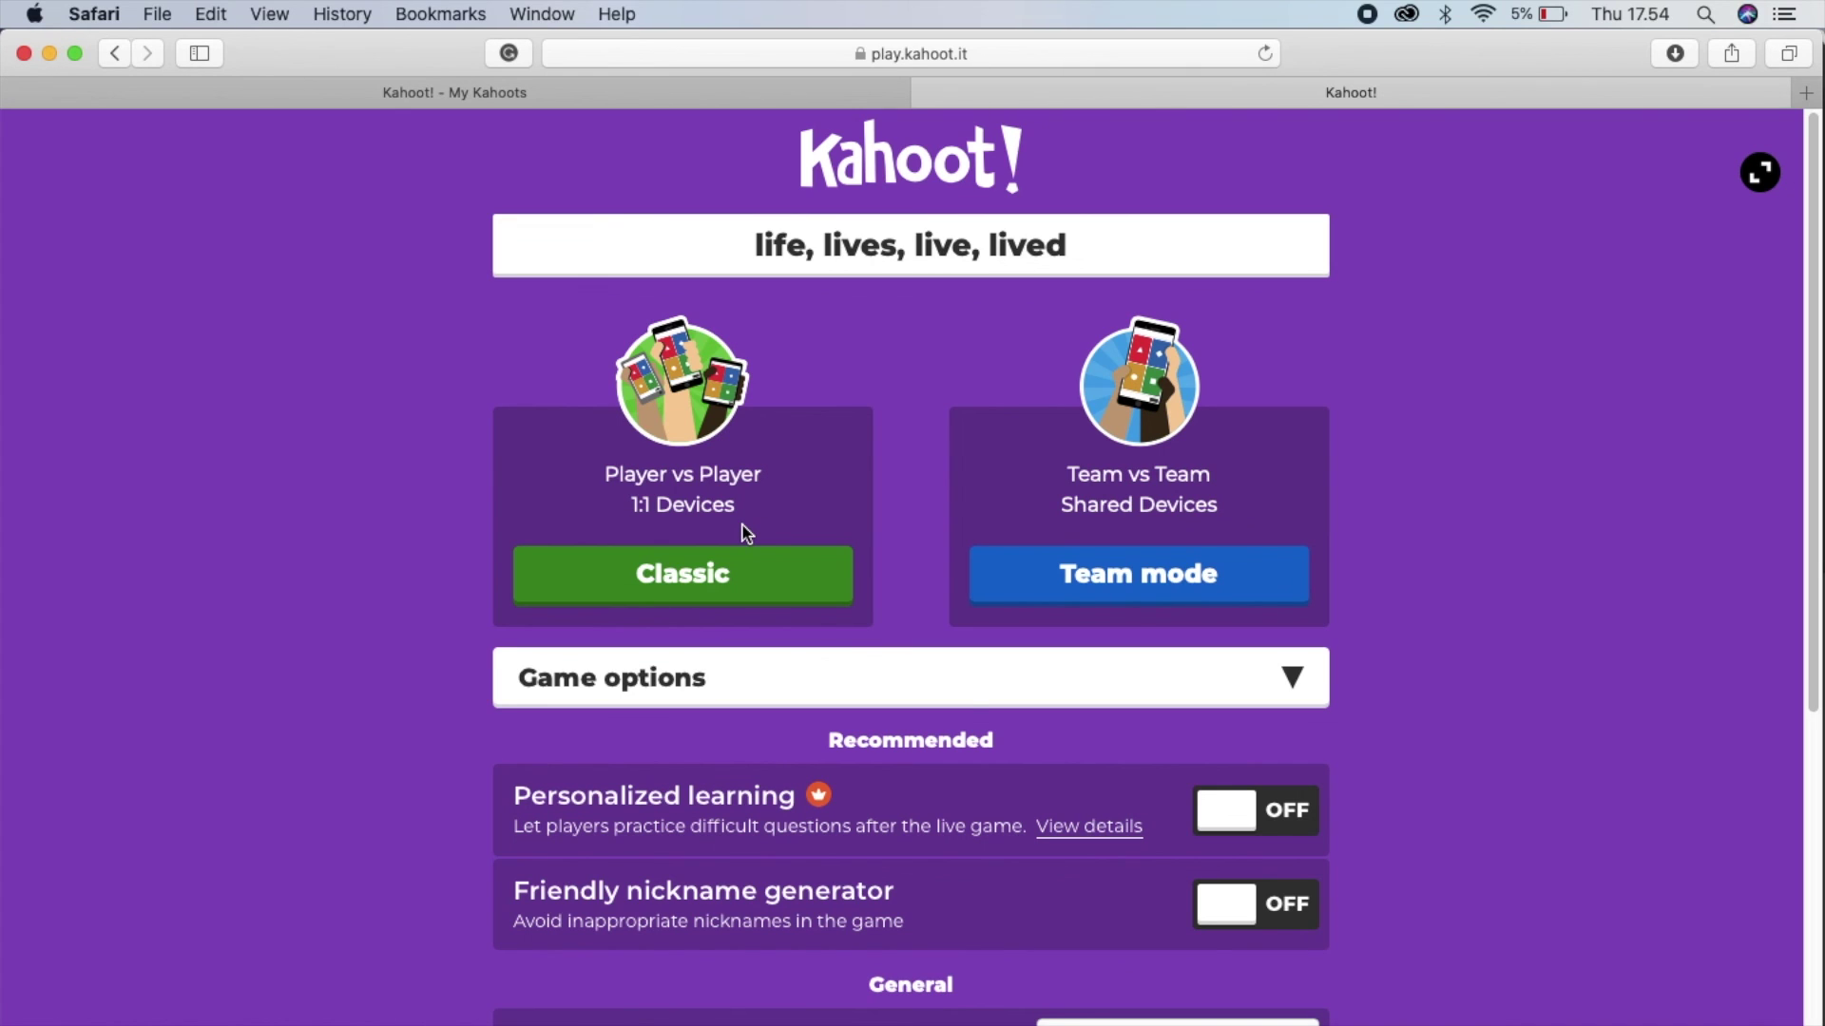
- Launch the game in Classic player-versus-player mode and select the lobby's game PIN
{"action": "left_click", "coordinate": [737, 587]}
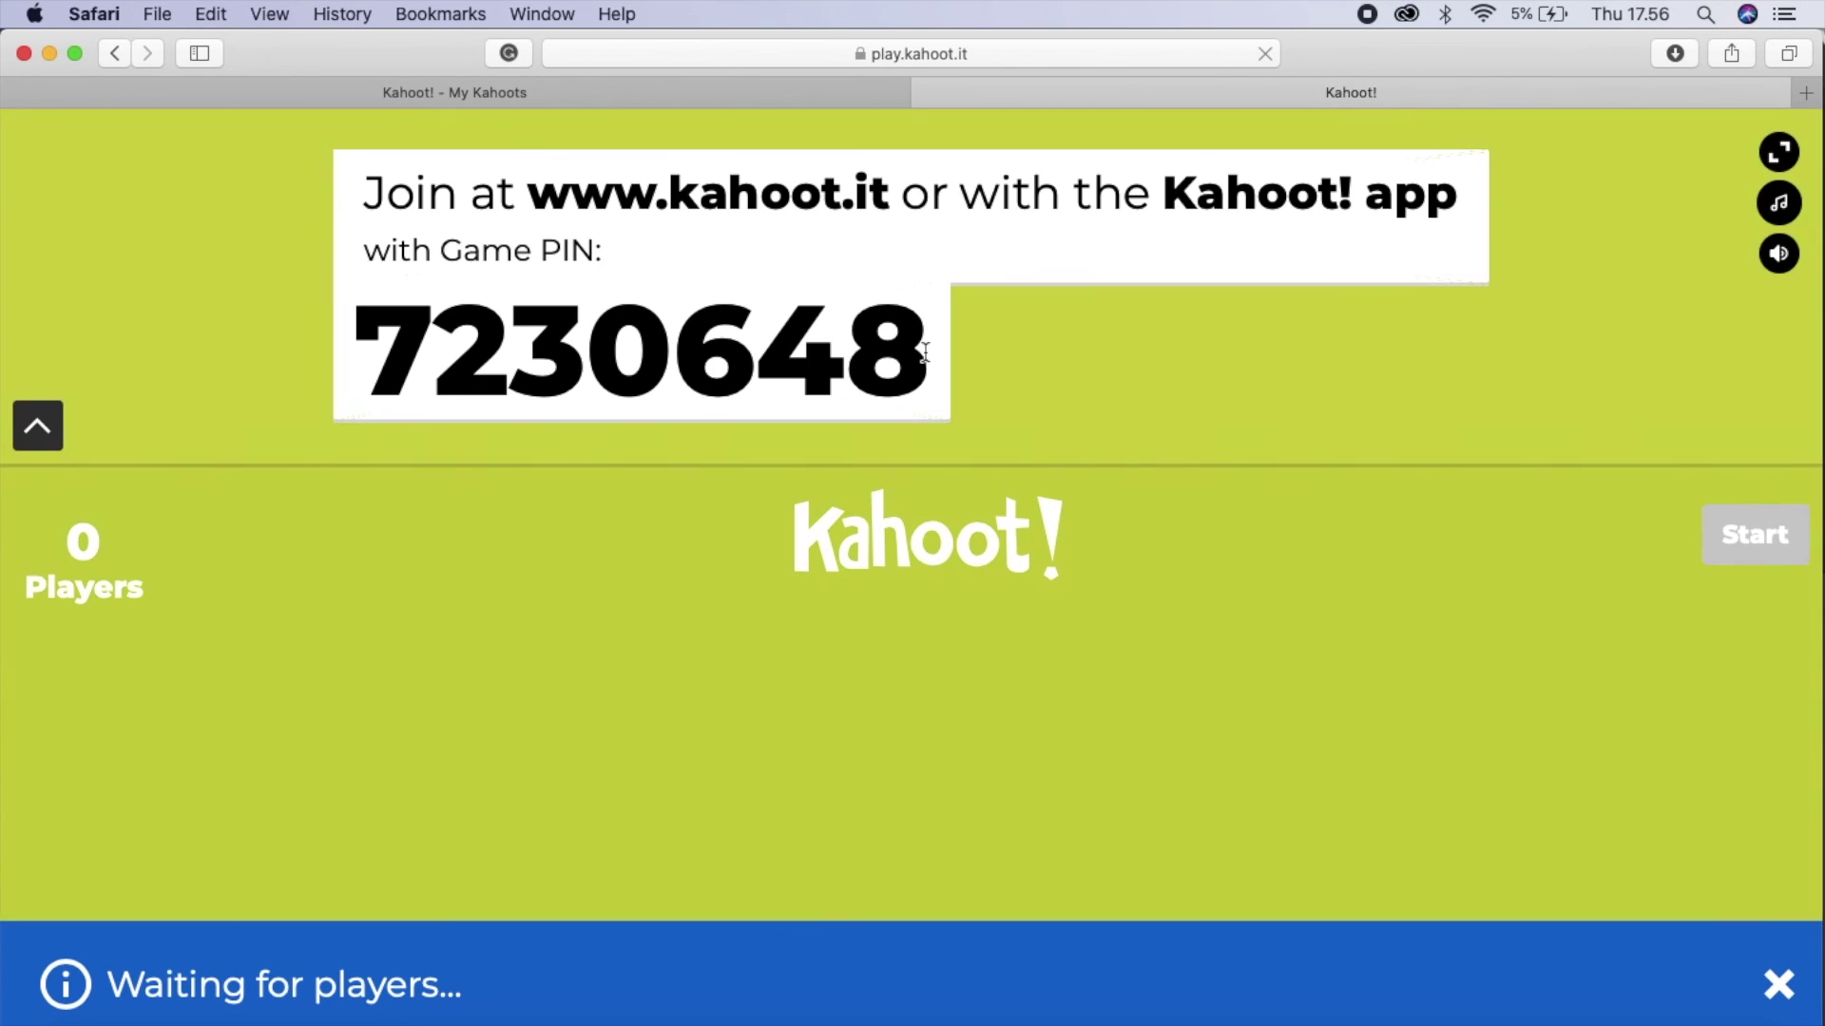
{"action": "left_click_drag", "start_coordinate": [925, 352], "coordinate": [368, 321]}
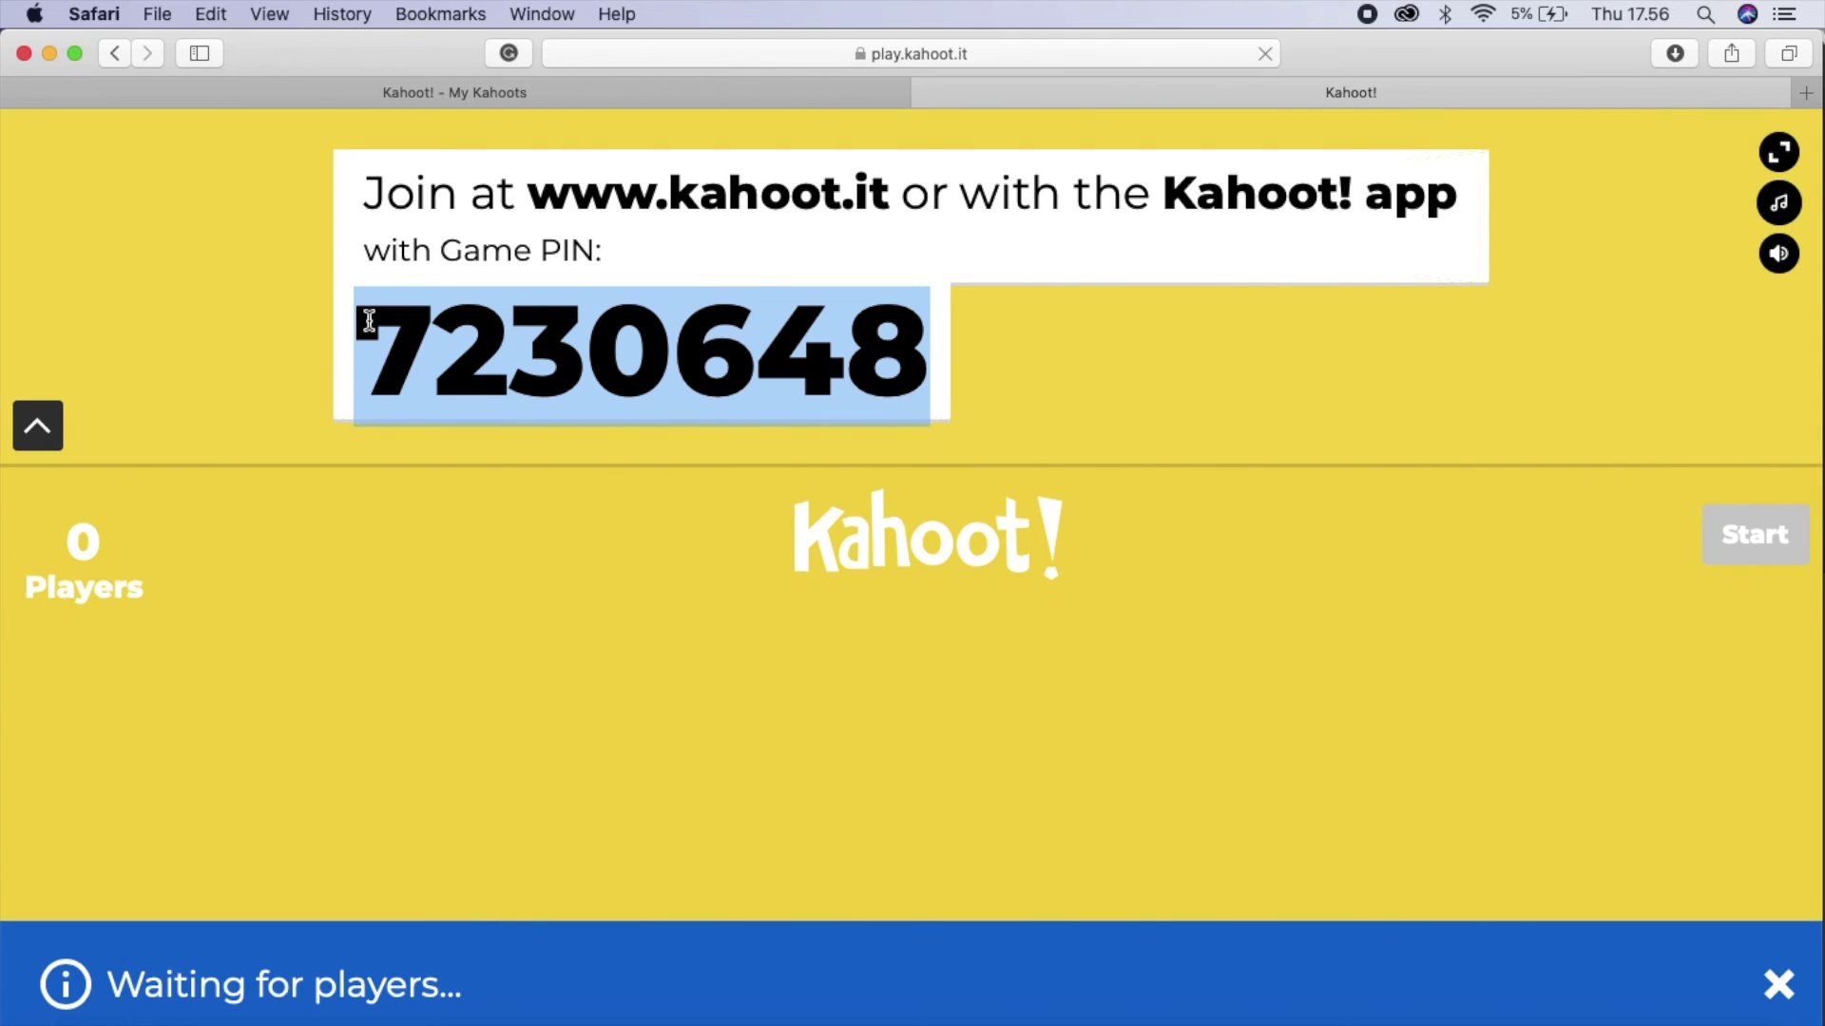